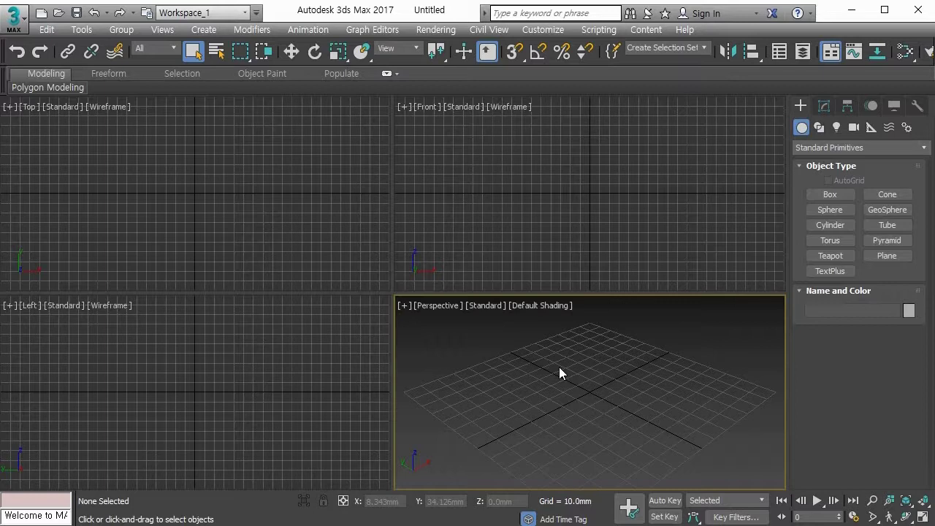
Examine the available snap types in Grid and Snap Settings and in the Perspective viewport's snap quad menu
left_click(553, 122)
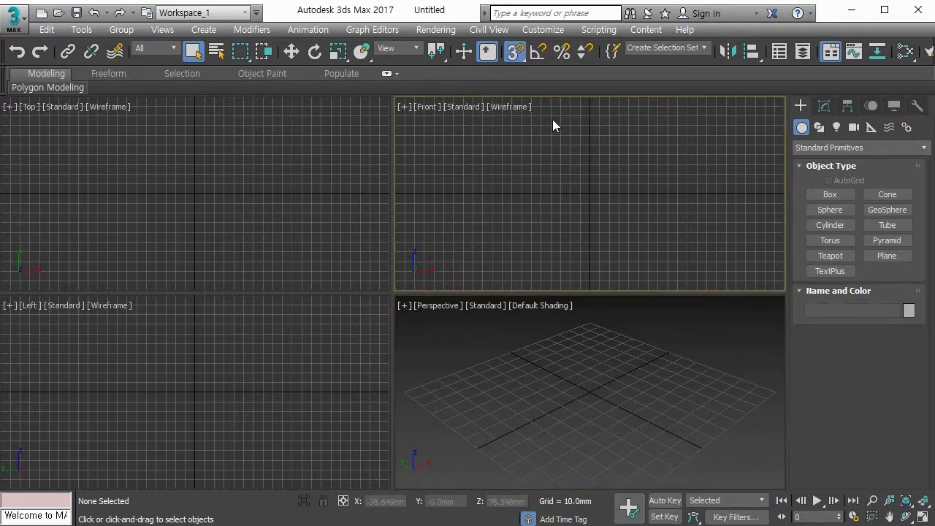
right_click(516, 57)
left_click(517, 57)
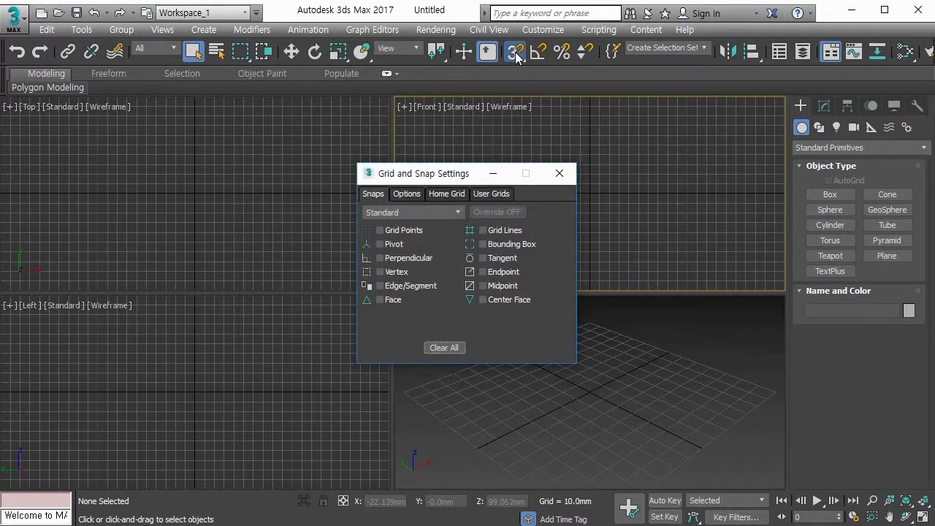
left_click(559, 173)
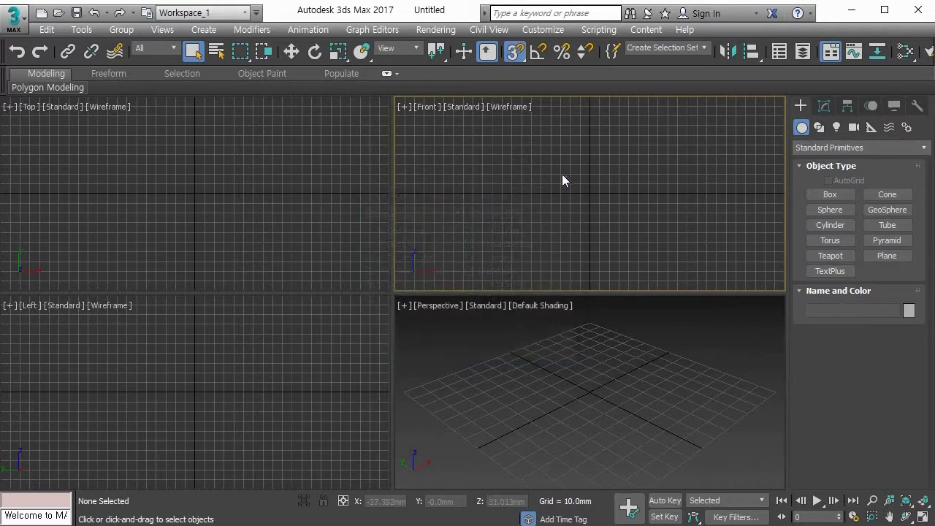
left_click(549, 339)
right_click(546, 361, "shift")
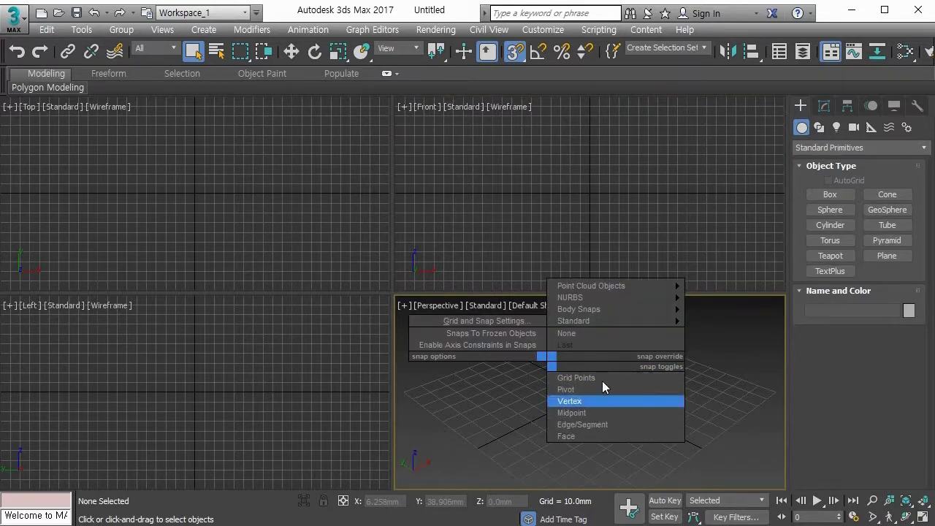
left_click(453, 389)
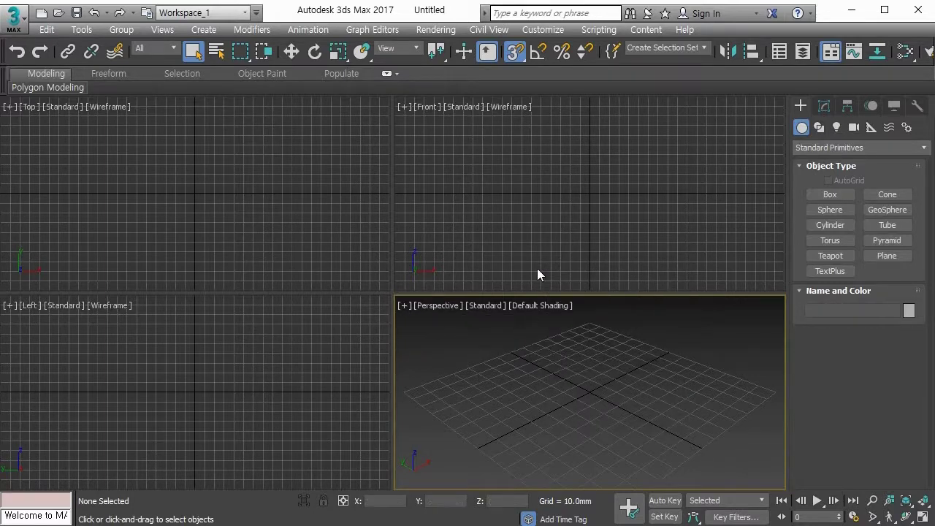
Maximize the Front viewport and enable snapping to Grid Points
left_click(548, 180)
key("alt+w")
scroll(412, 255, "up", 4)
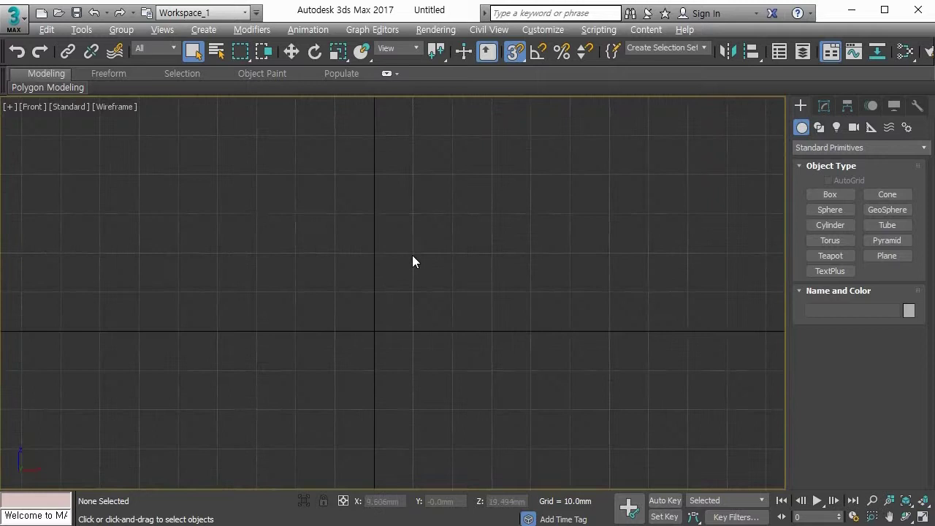
middle_click_drag(412, 258, 376, 222)
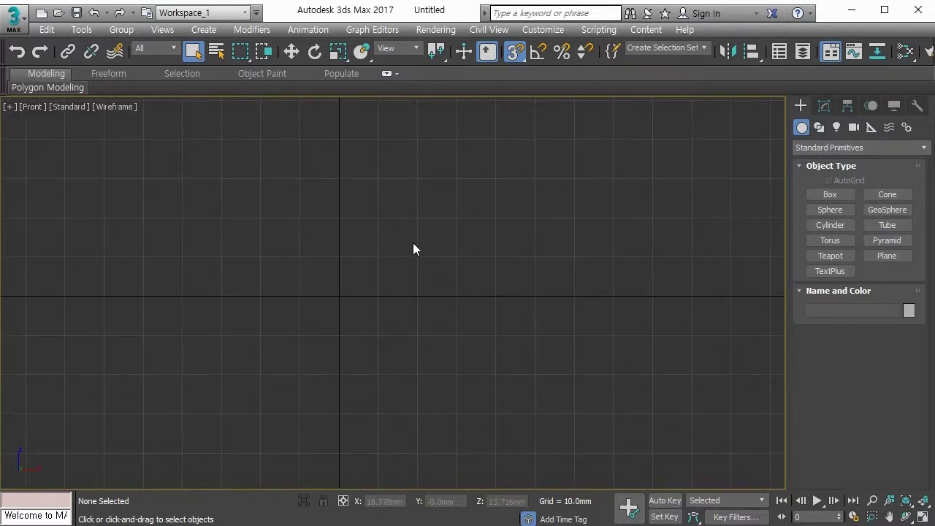
right_click(516, 54)
left_click(516, 55)
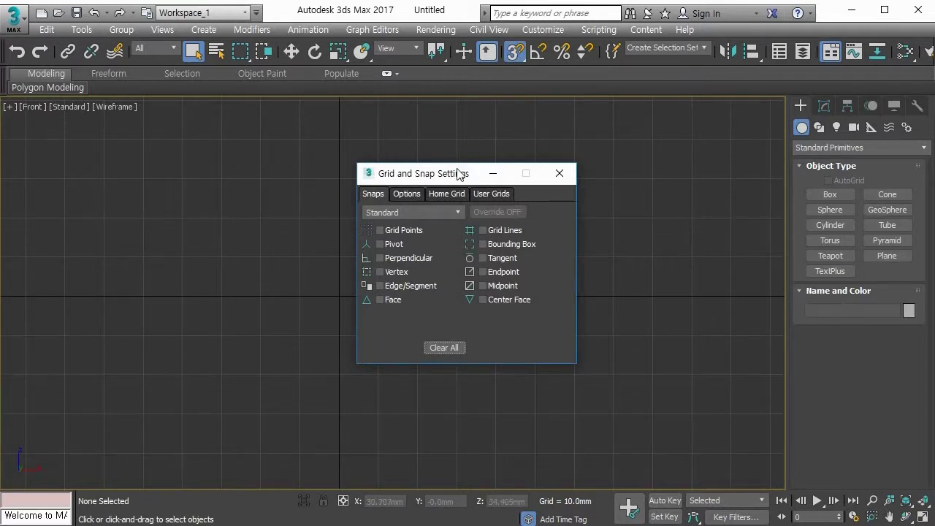
left_click(410, 230)
left_click(559, 173)
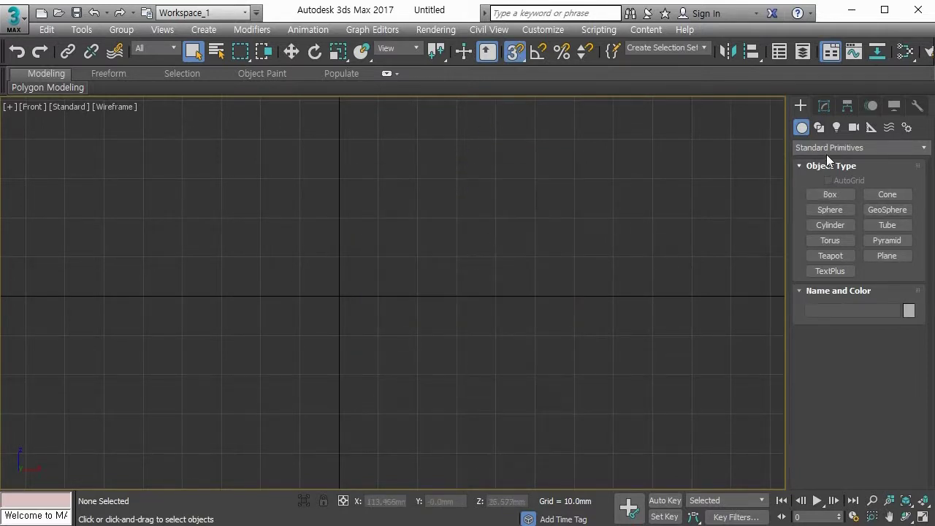
Draw a stepped open line through eight grid points in the Front view, starting at X 60, Z 10 mm, and delete it
left_click(819, 127)
left_click(828, 206)
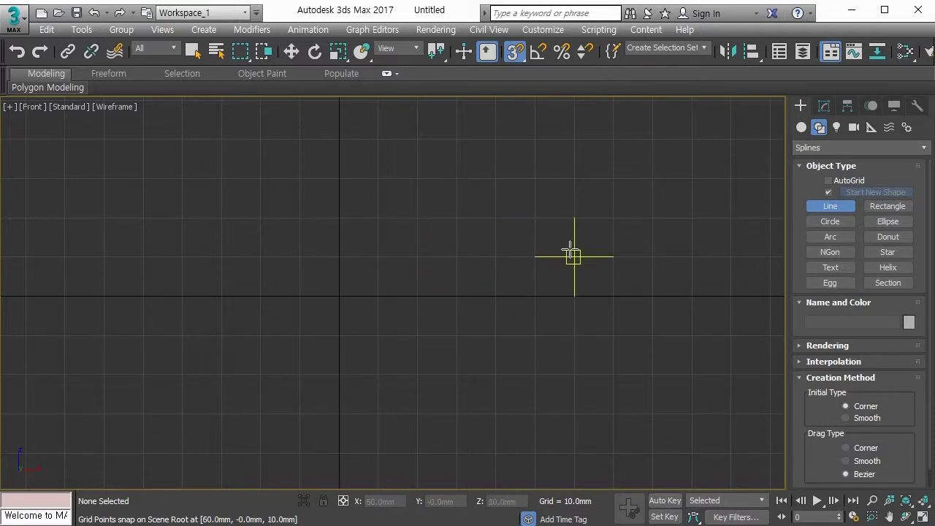
left_click(574, 257)
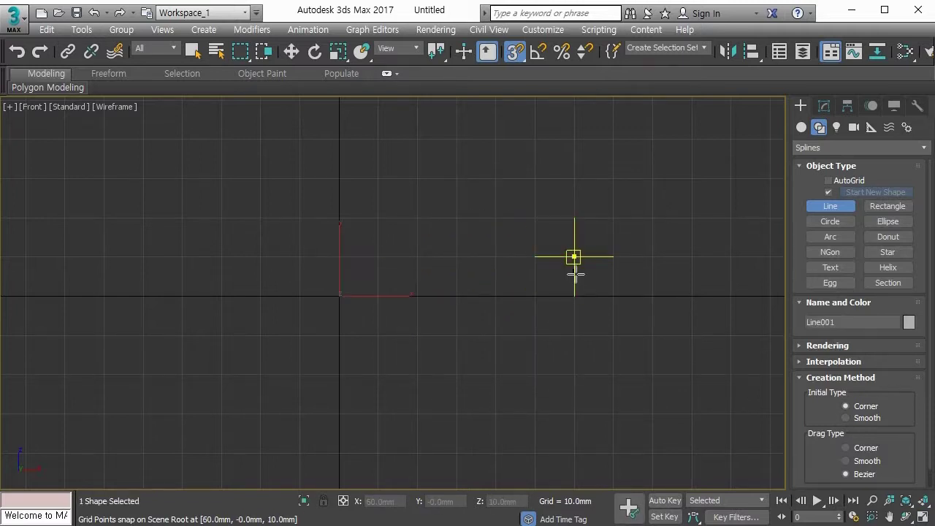
left_click(574, 374)
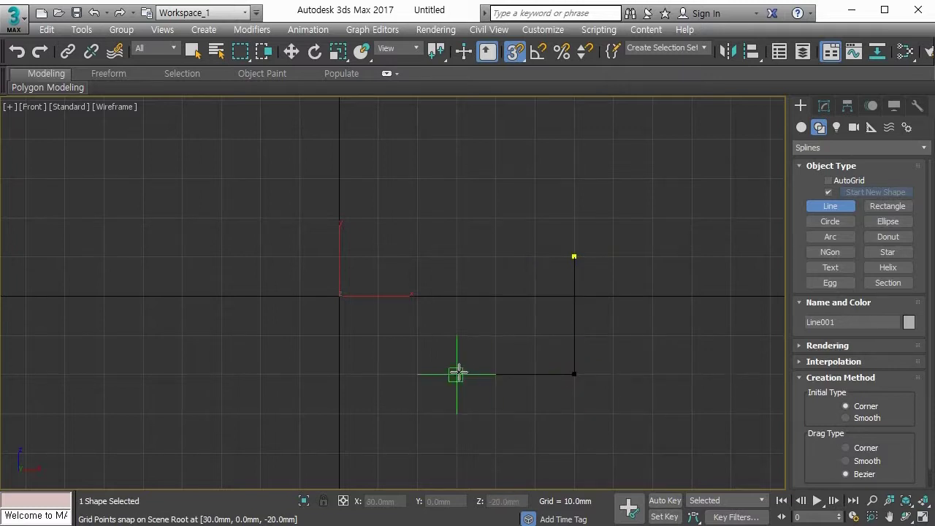
left_click(417, 374)
left_click(417, 217)
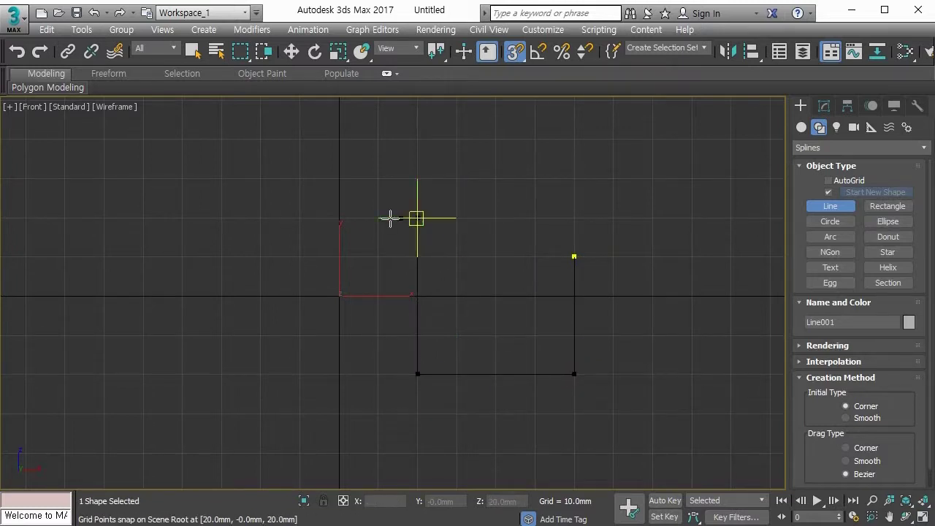
left_click(261, 217)
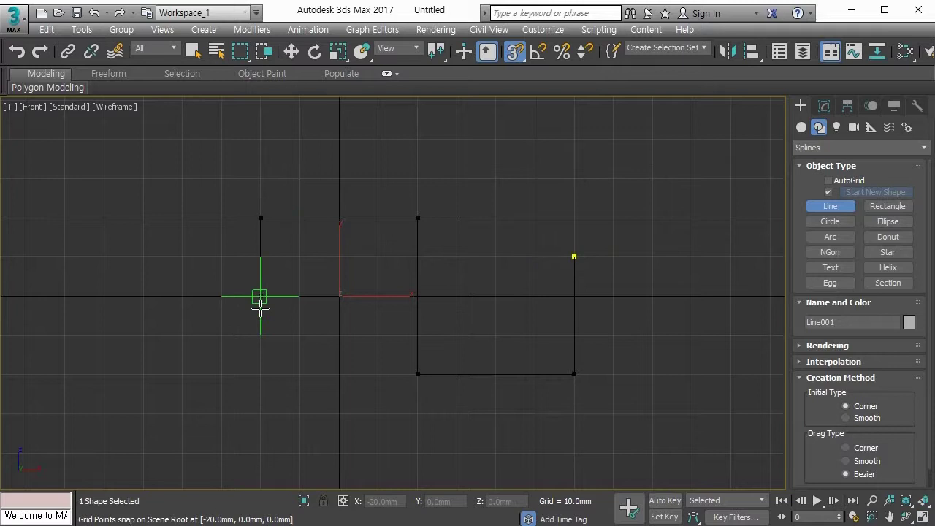
left_click(261, 296)
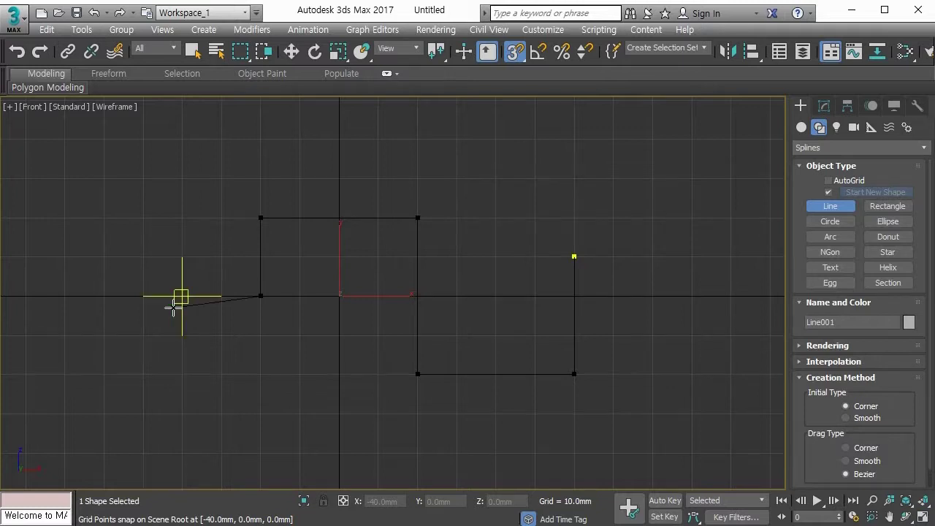
left_click(143, 295)
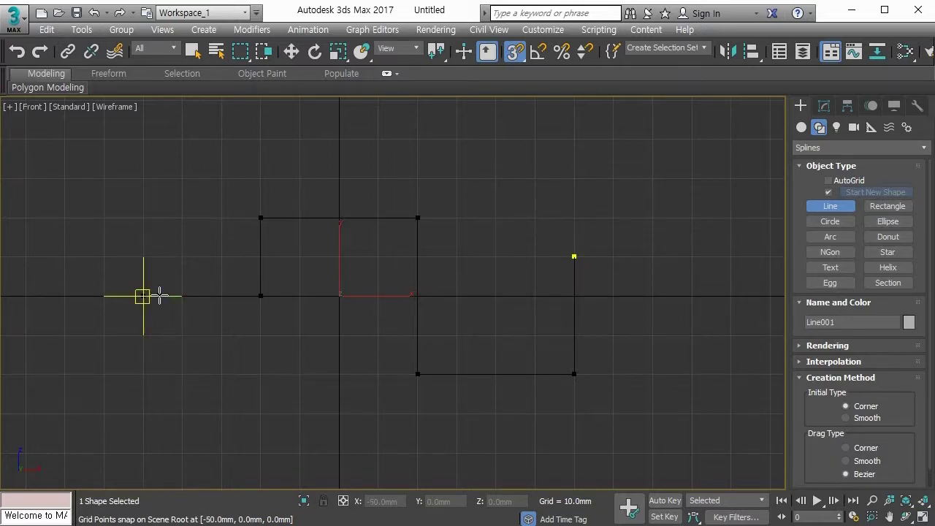
left_click(144, 414)
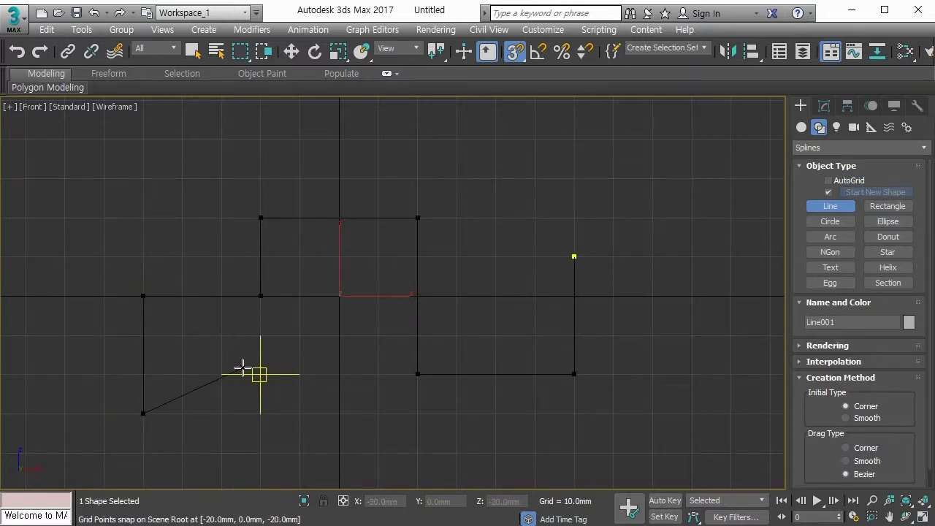
right_click(321, 352)
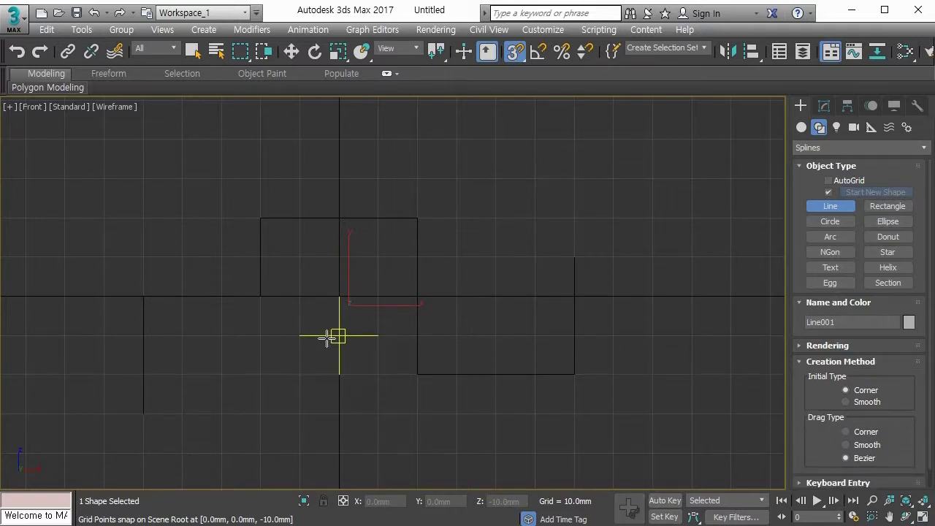
right_click(326, 340)
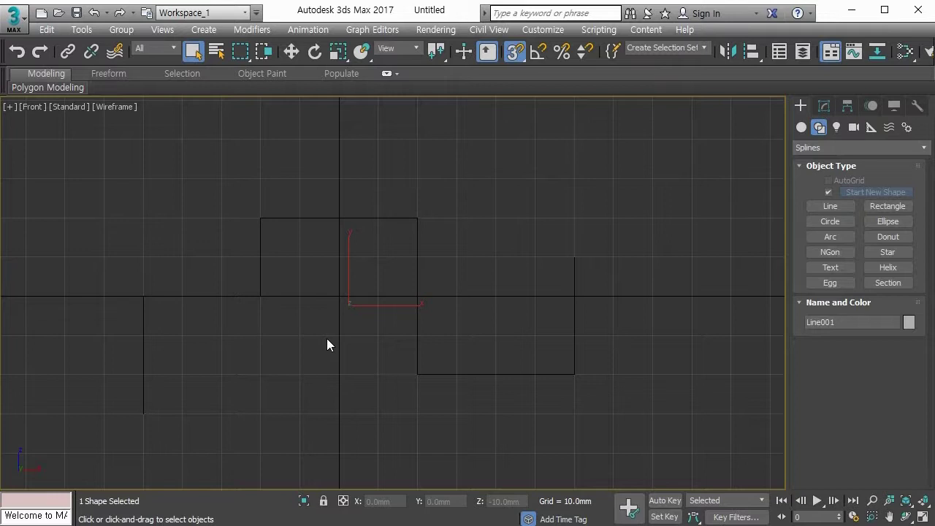
key("Delete")
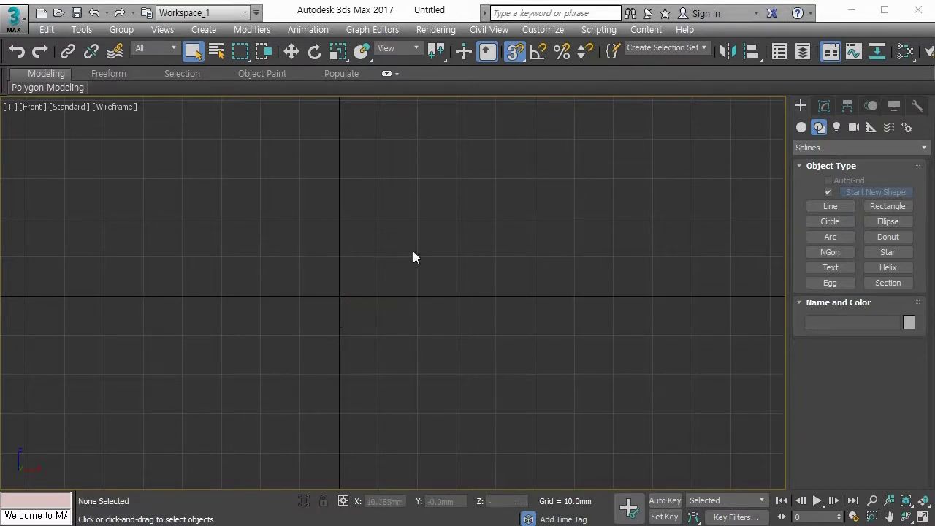
Switch the active snap type from Grid Points to Grid Lines
right_click(513, 52)
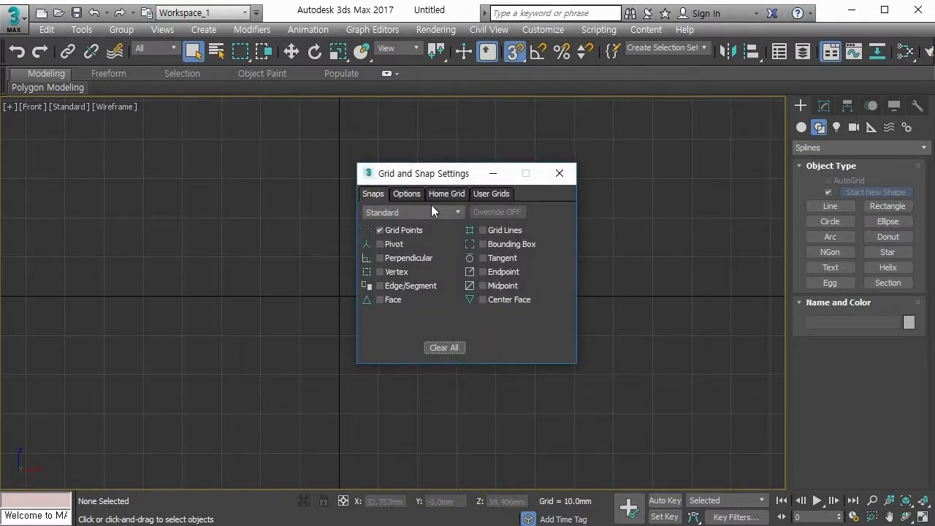
left_click(410, 230)
left_click(560, 174)
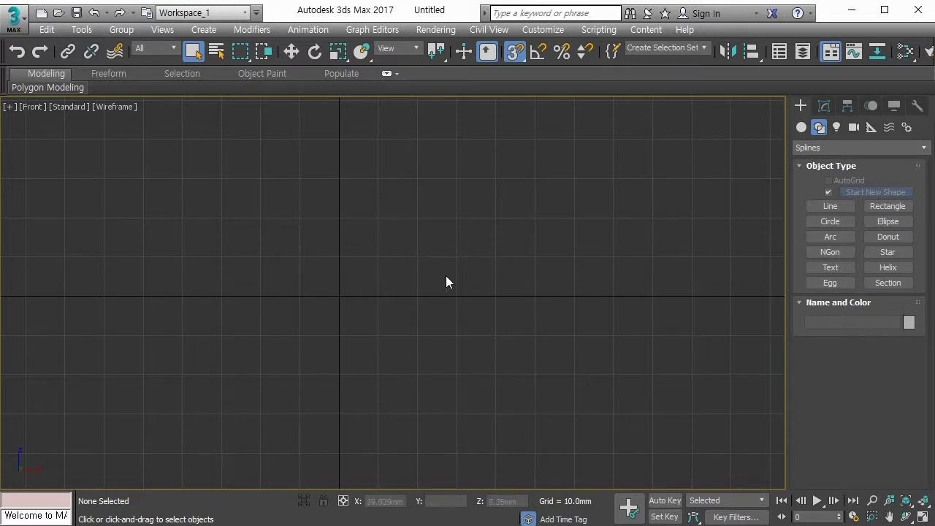
Draw an open eight-vertex line snapped to grid lines in the Front view, starting on the X 30 mm line, and delete it
left_click(812, 207)
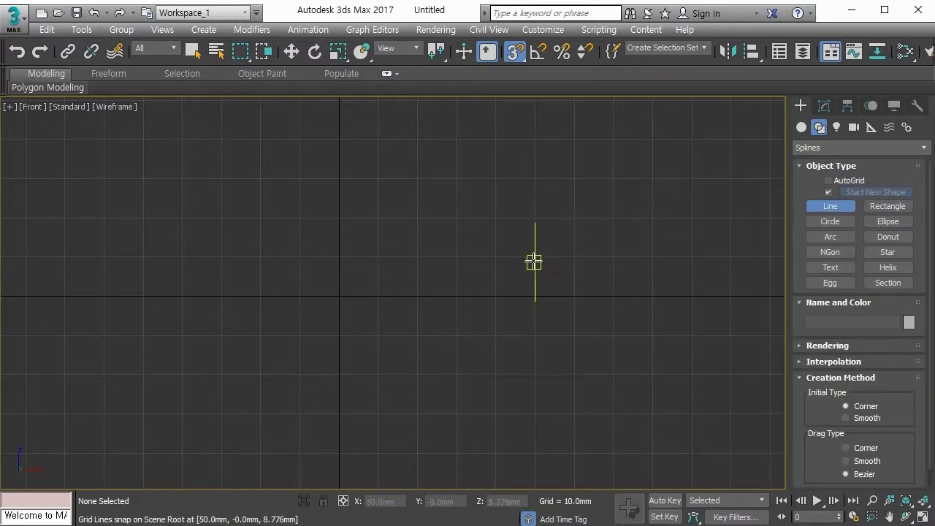
scroll(455, 278, "up", 2)
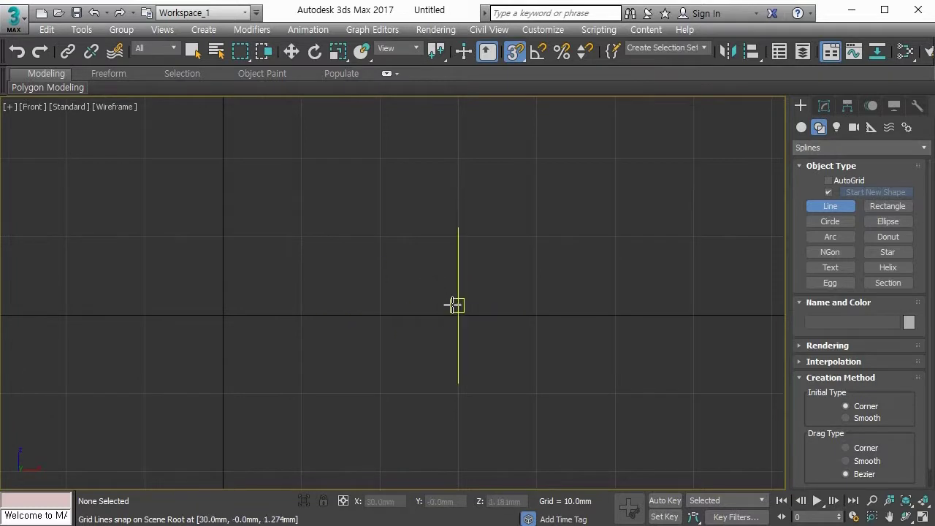
left_click(457, 258)
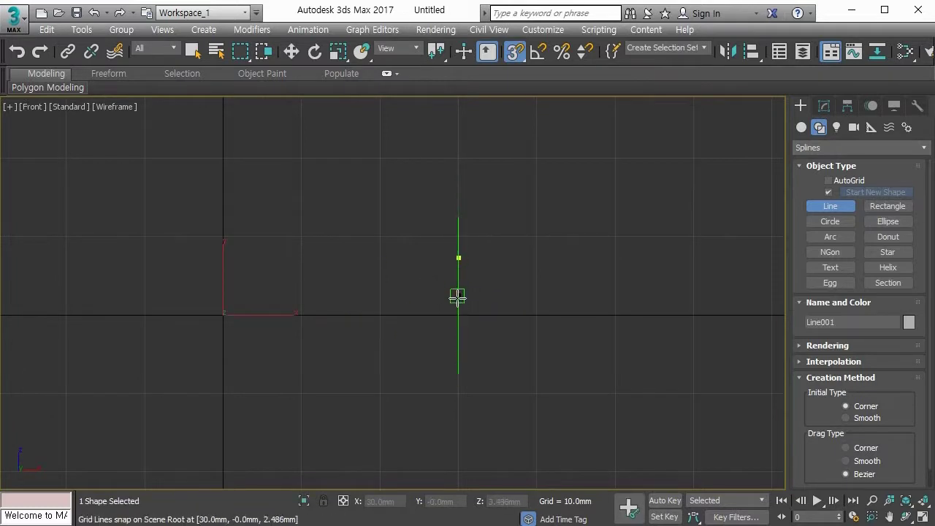
left_click(457, 357)
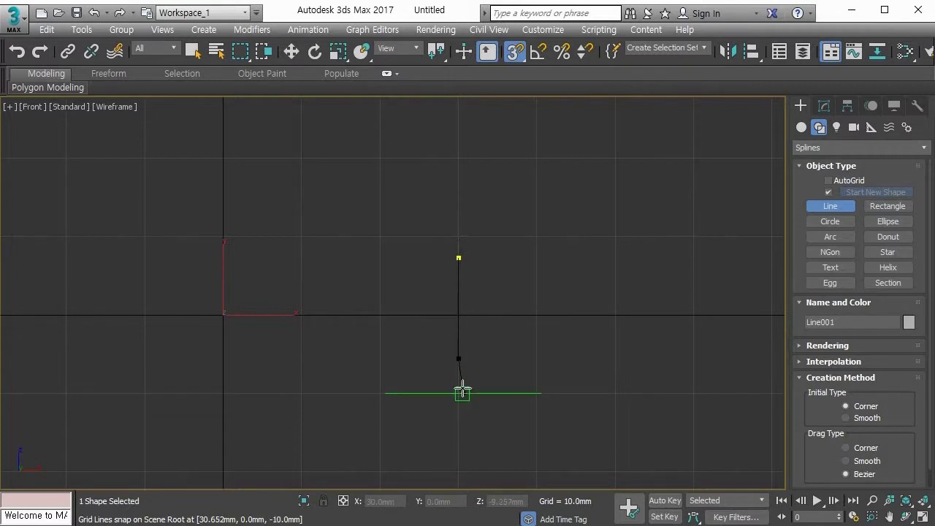
left_click(457, 389)
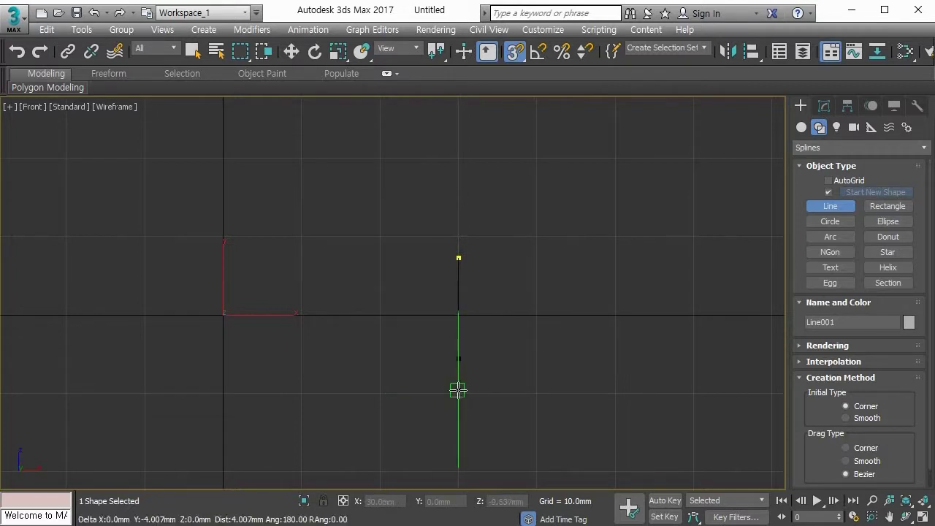
left_click(380, 391)
left_click(380, 196)
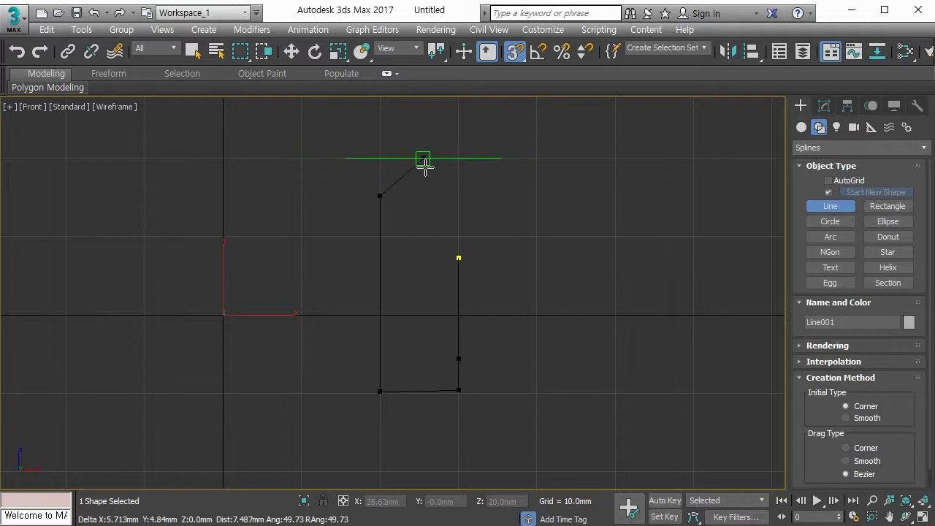
left_click(611, 158)
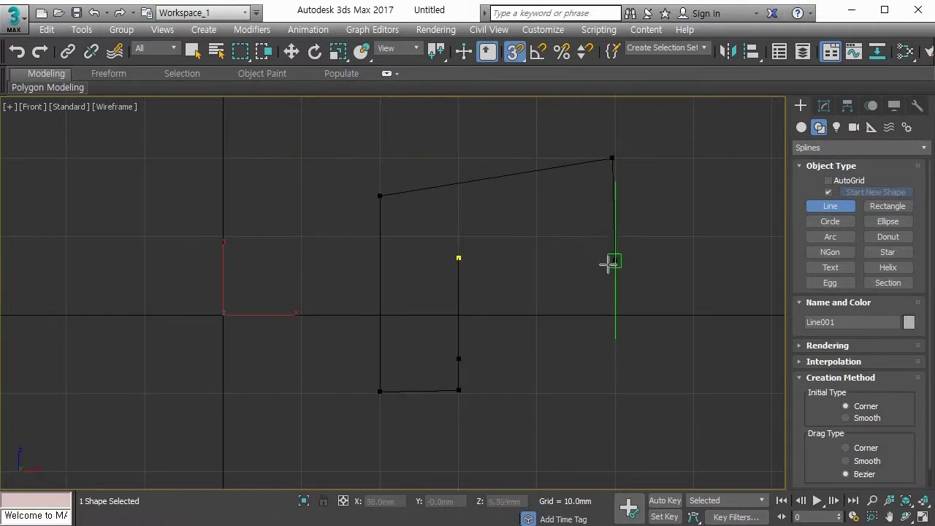
left_click(618, 393)
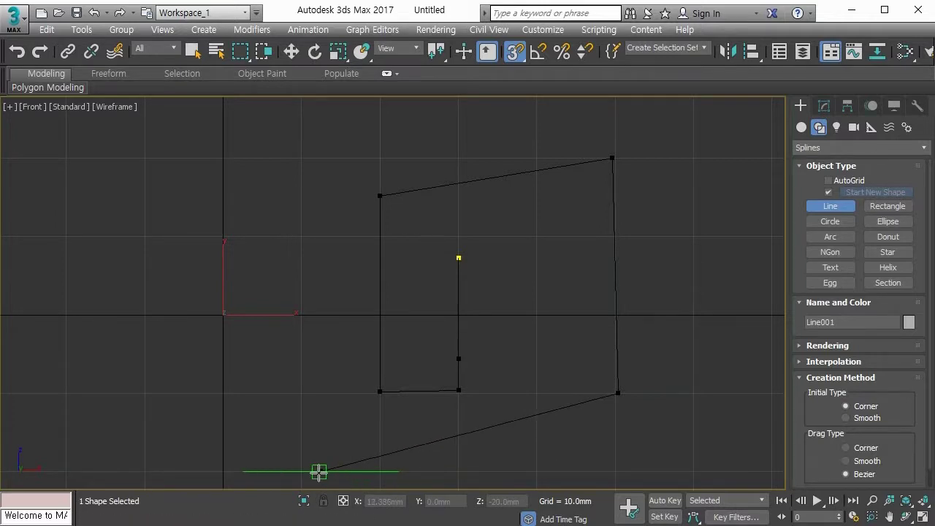
left_click(141, 473)
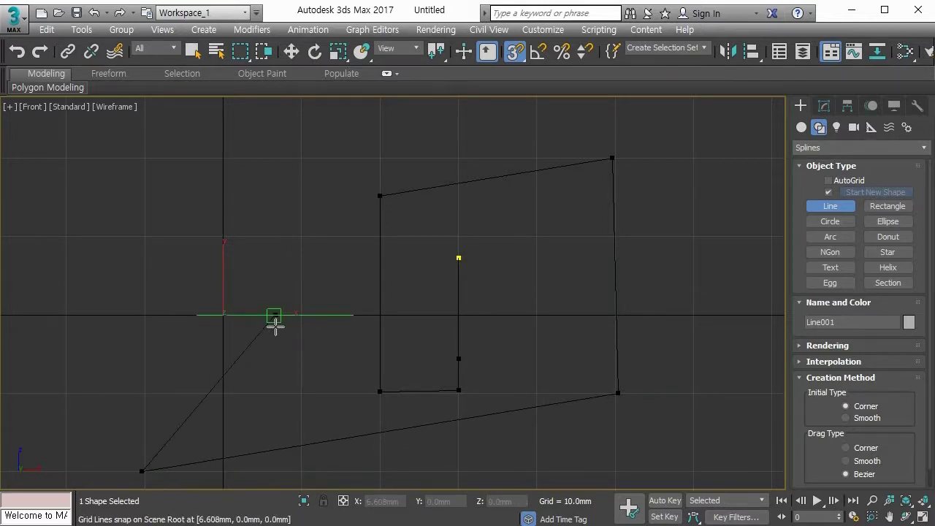
right_click(333, 286)
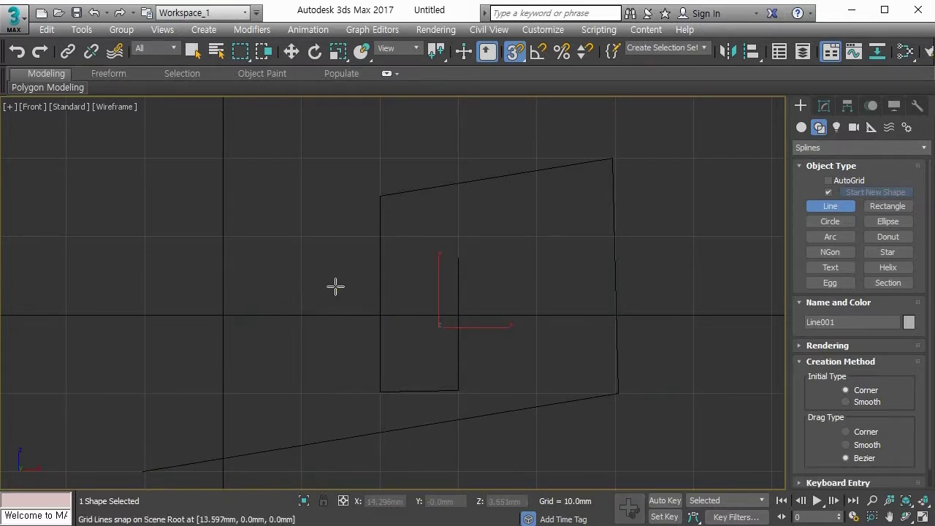
right_click(335, 286)
key("Delete")
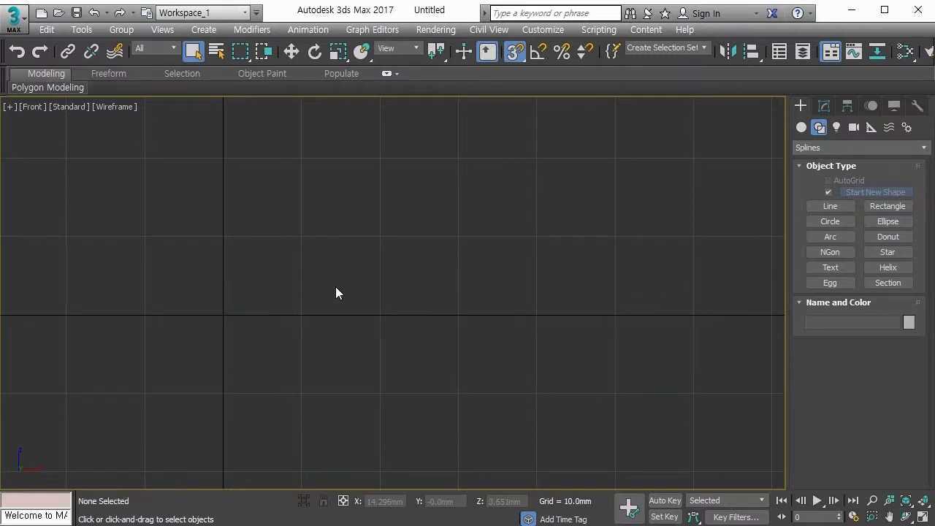
Restore the four-viewport layout with the Front view's zoom reset, and activate the Perspective viewport
key("alt+w")
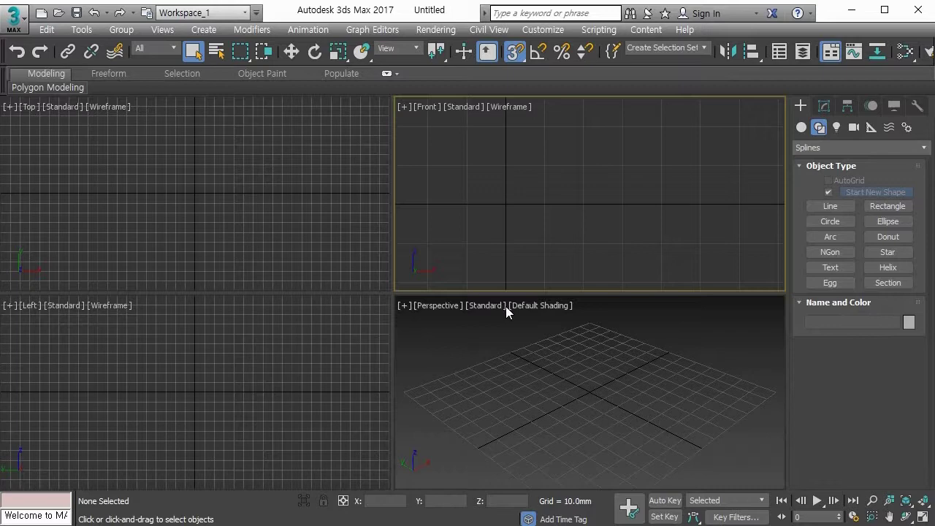
key("z")
left_click(609, 376)
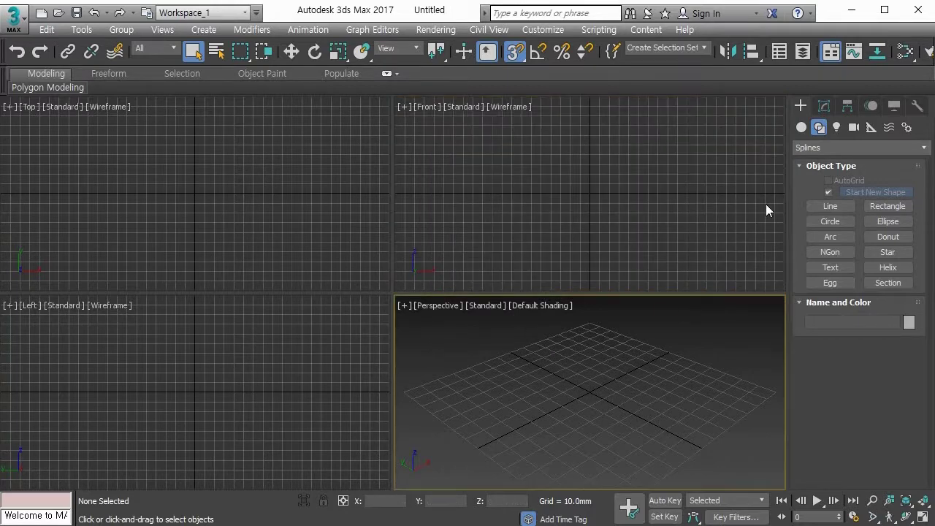
Turn off 3D snapping and create a box about 46 mm long, 55 mm wide and 62 mm high in the Perspective viewport
left_click(801, 127)
left_click(810, 194)
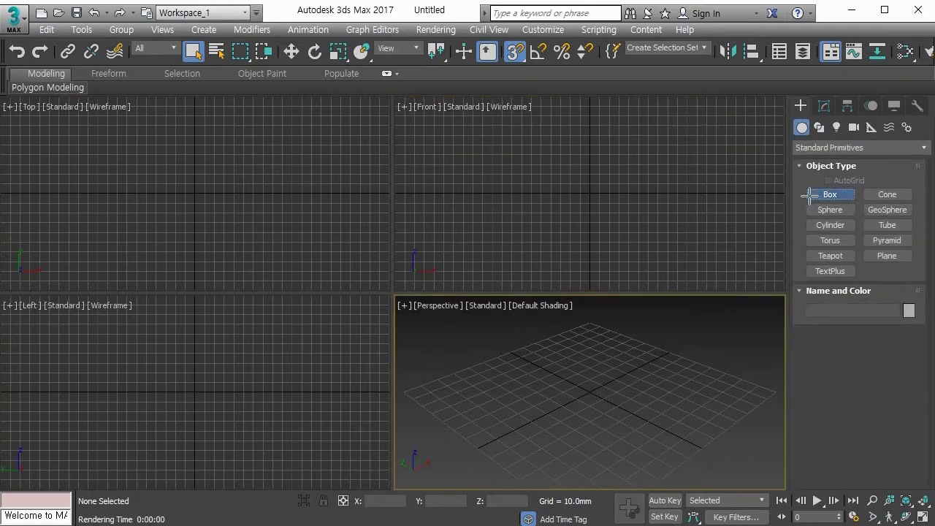
right_click(588, 385)
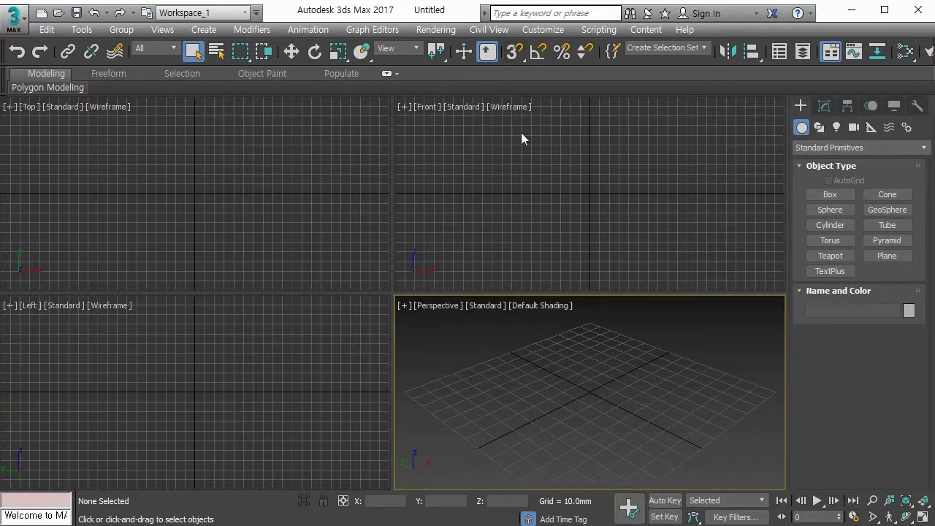
left_click(830, 194)
left_click_drag(595, 379, 581, 460)
key("z")
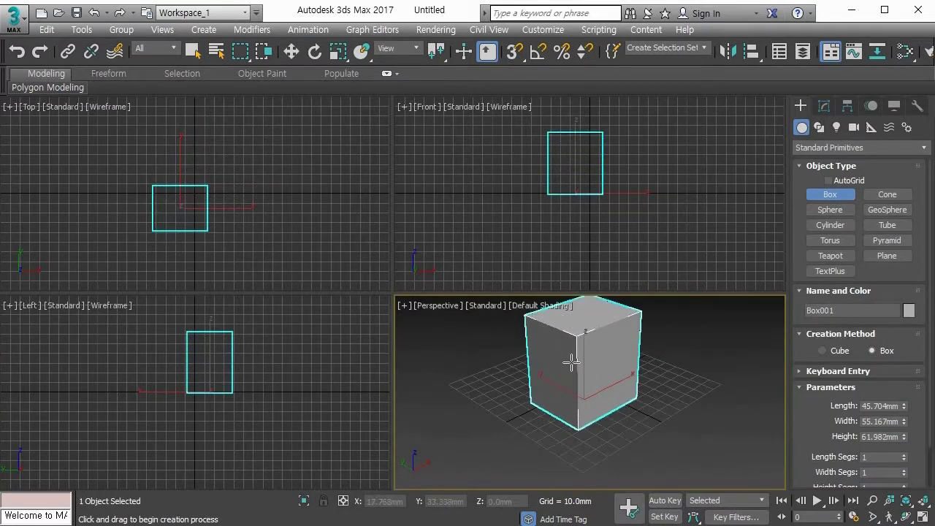
Maximize the Perspective viewport, frame the box and display it with Edged Faces shading
key("alt+w")
key("z")
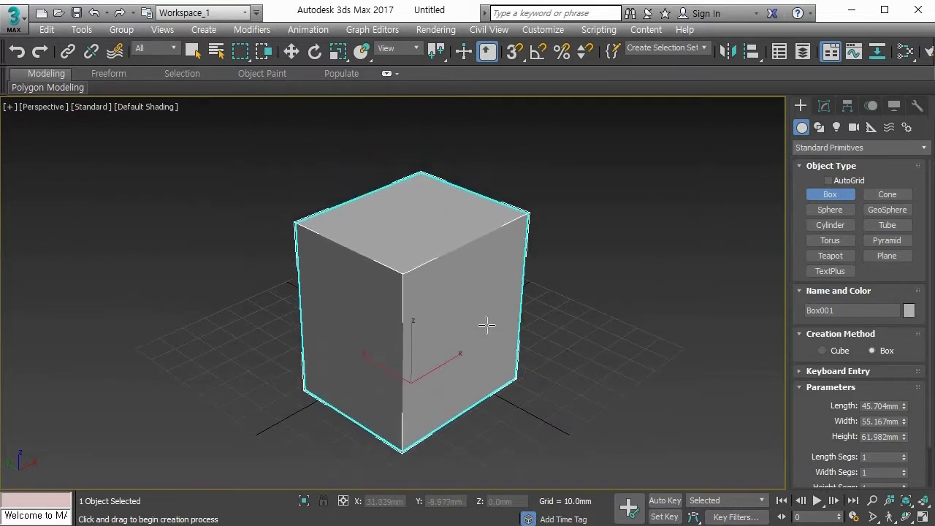
key("F4")
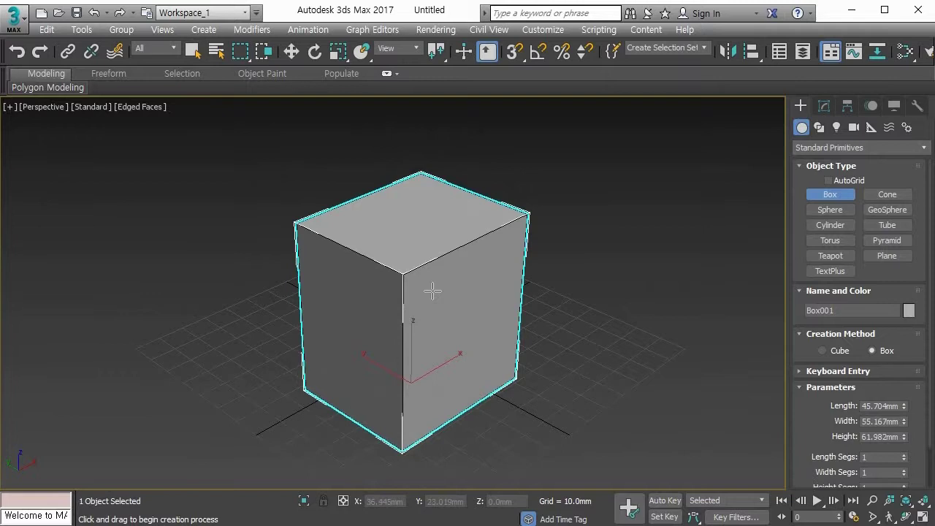
middle_click_drag(423, 285, 418, 276)
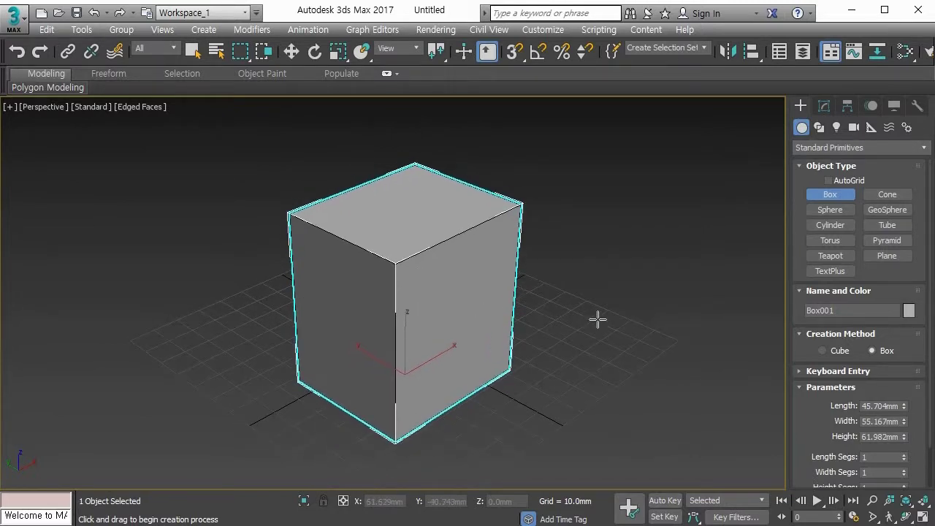
middle_click_drag(597, 319, 552, 316)
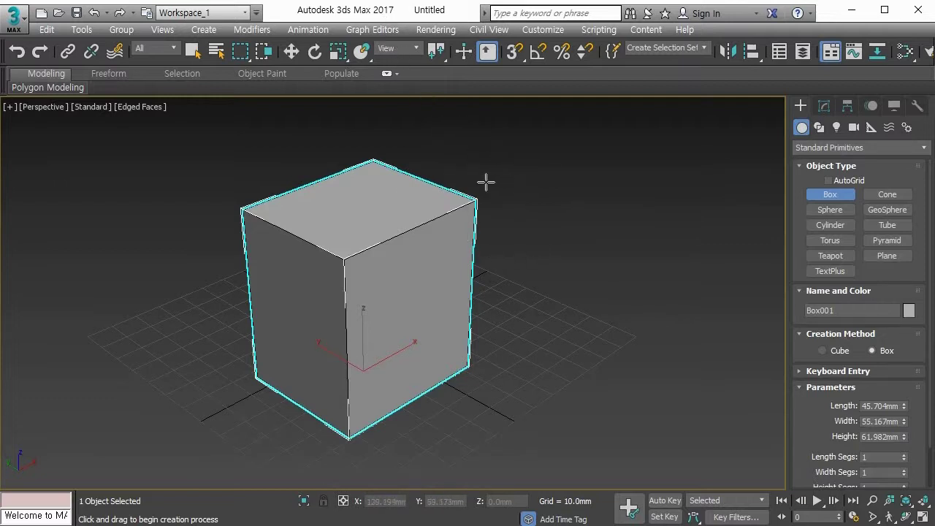
Restore the four-viewport layout, turn 3D snapping on and set Pivot as the only active snap type
key("alt+w")
left_click(515, 53)
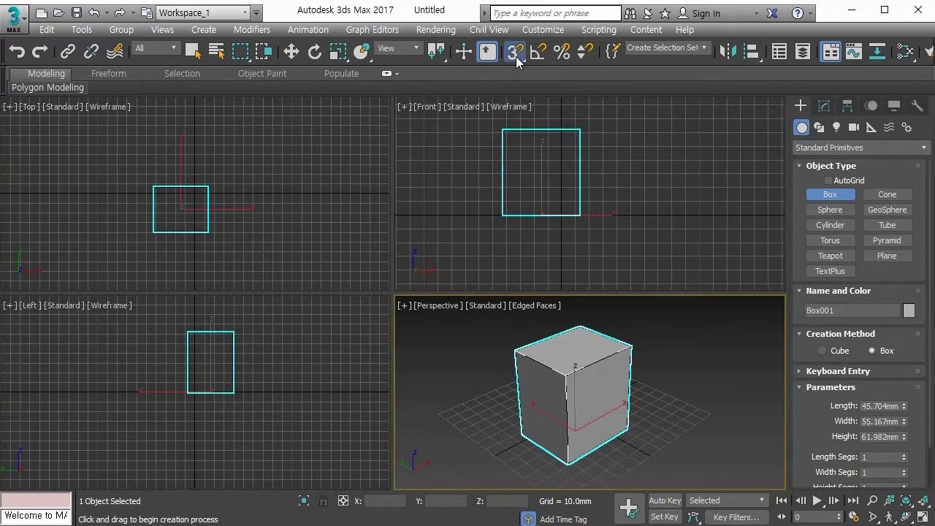
right_click(516, 52)
left_click(380, 244)
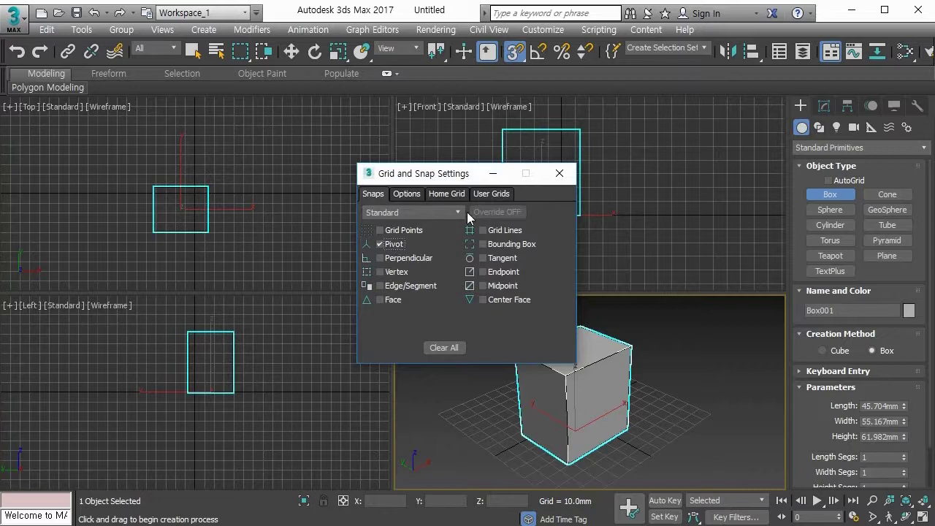
left_click(559, 173)
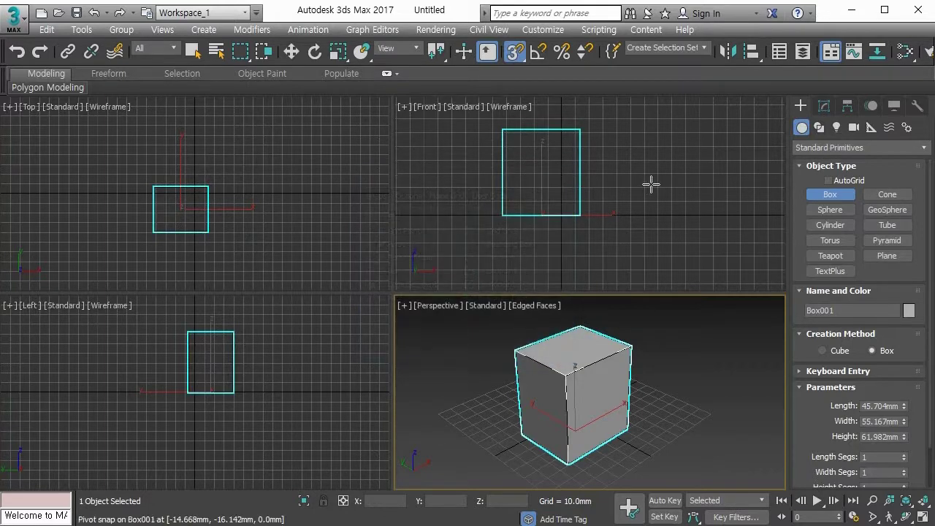
In the maximized Front view, start a test line beside the box, snap toward the box's pivot, and cancel the line
key("alt+w")
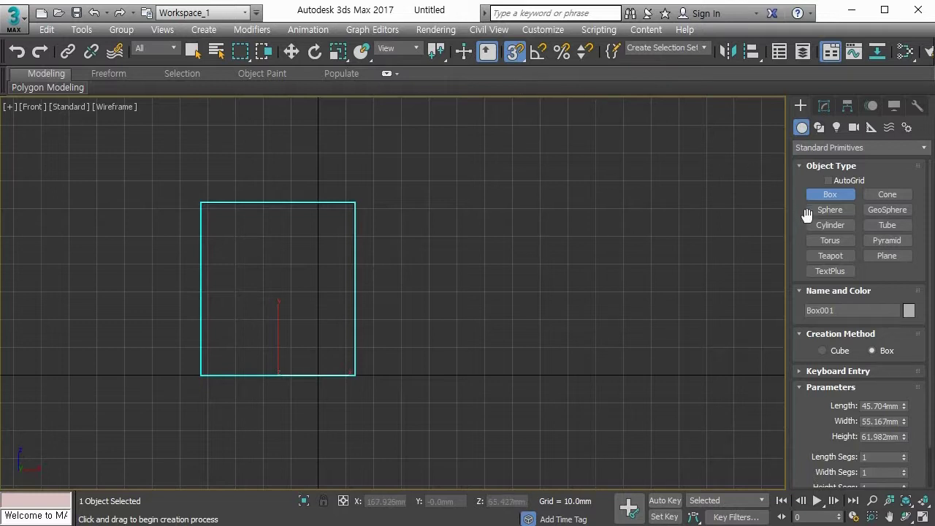
left_click(818, 127)
left_click(831, 206)
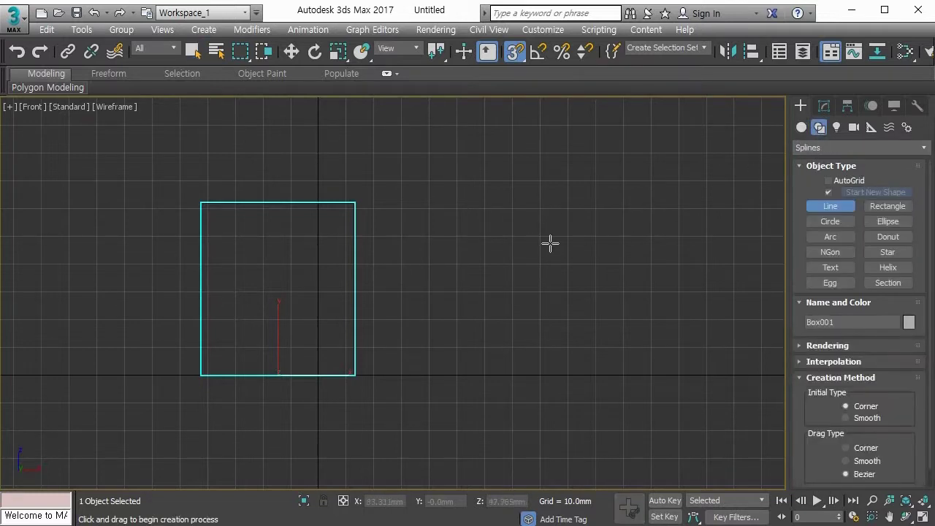
left_click(608, 236)
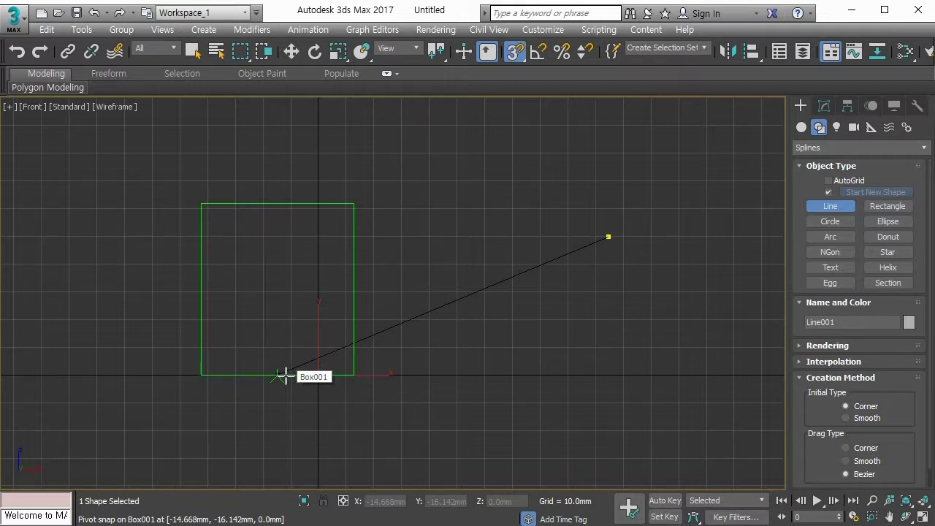
right_click(495, 175)
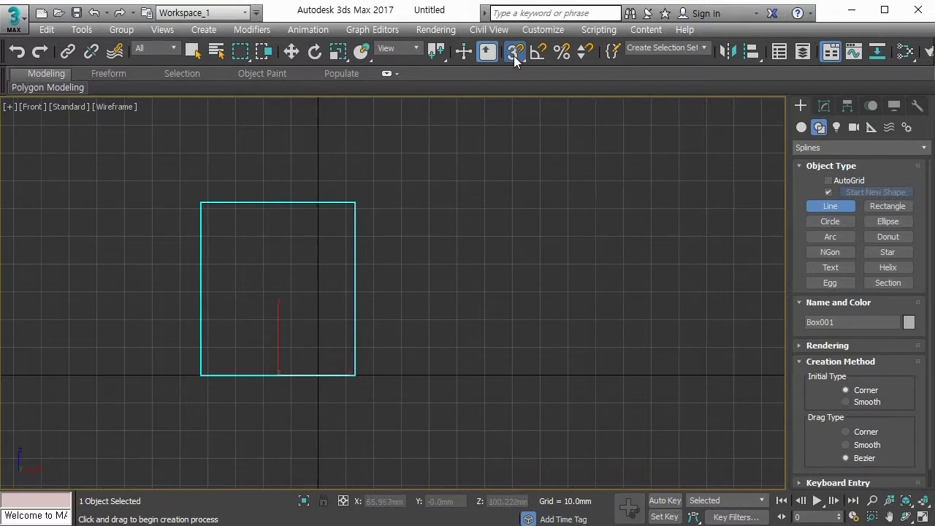
right_click(513, 55)
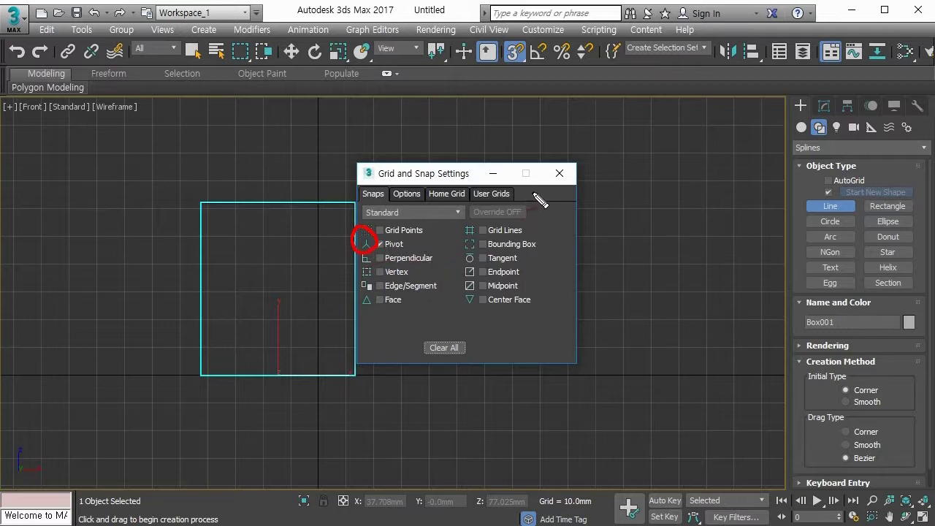
left_click(558, 174)
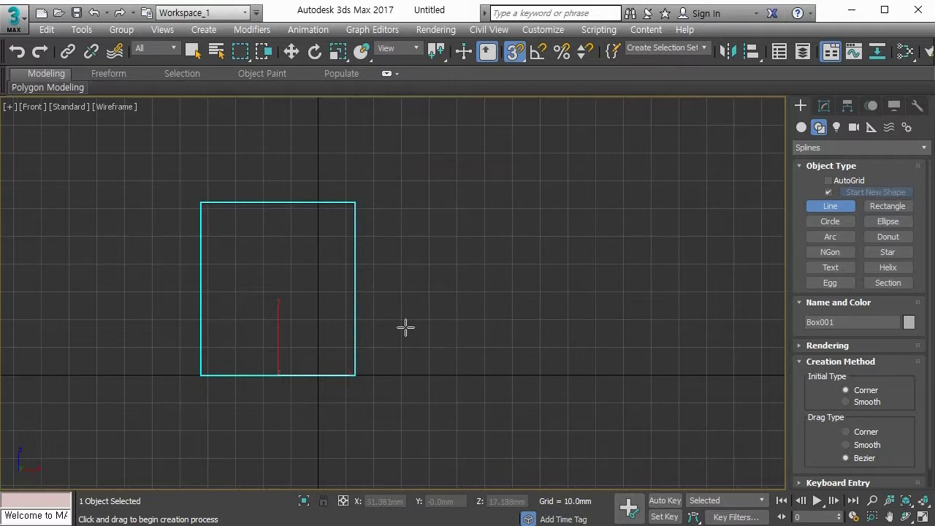
Delete the box and switch from the Front view to a maximized Perspective viewport
key("Delete")
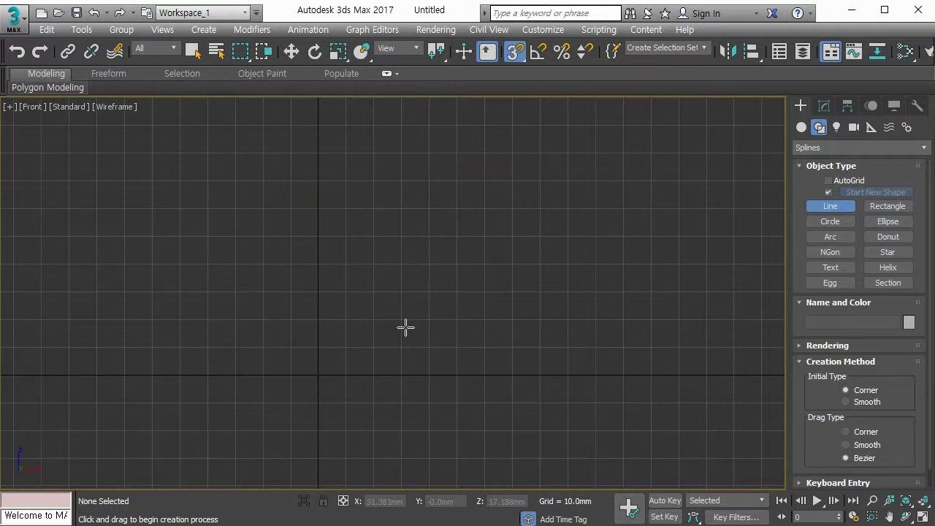
key("alt+w")
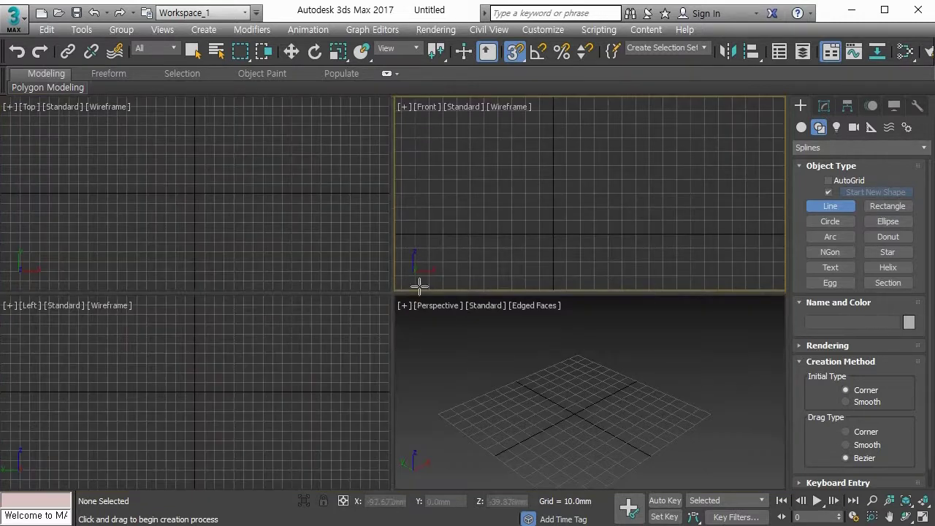
left_click(588, 392)
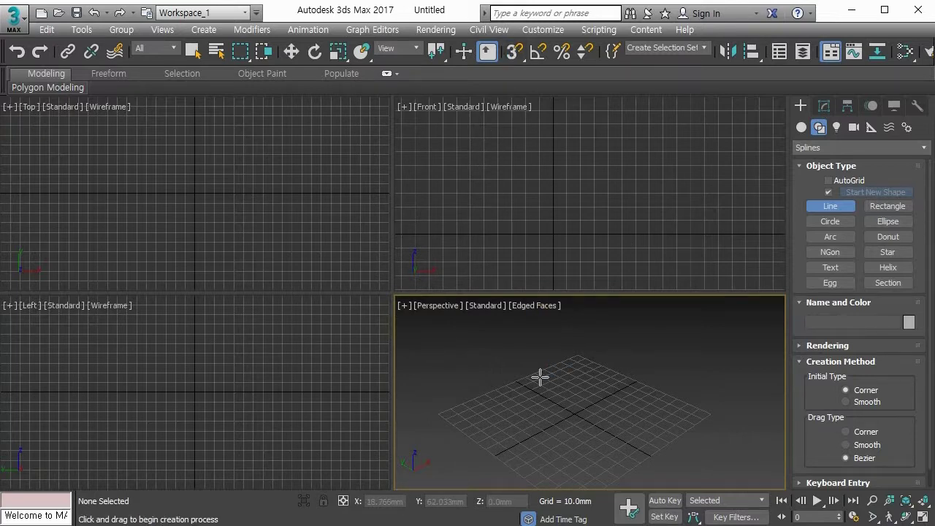
key("alt+w")
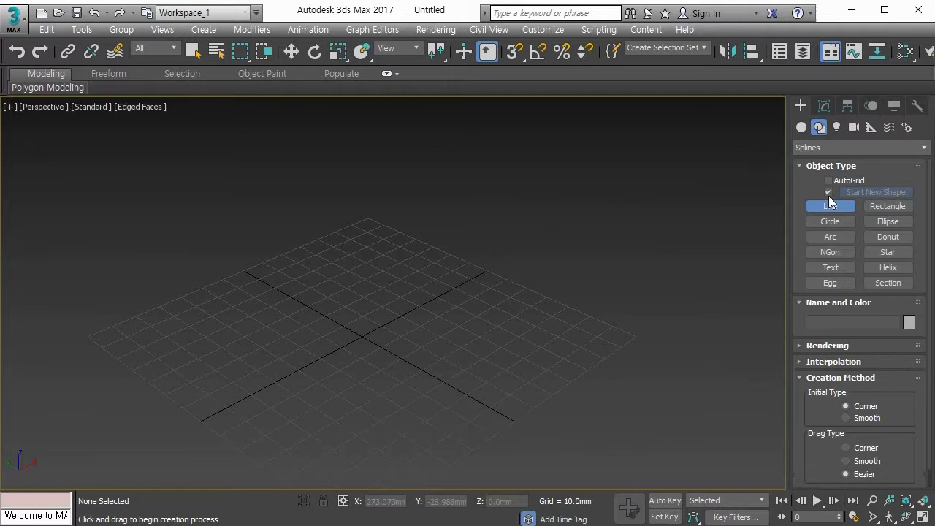
Create a sphere with a radius of about 27 mm near the grid origin, with 3D snapping off, and deselect it
left_click(801, 127)
left_click(832, 211)
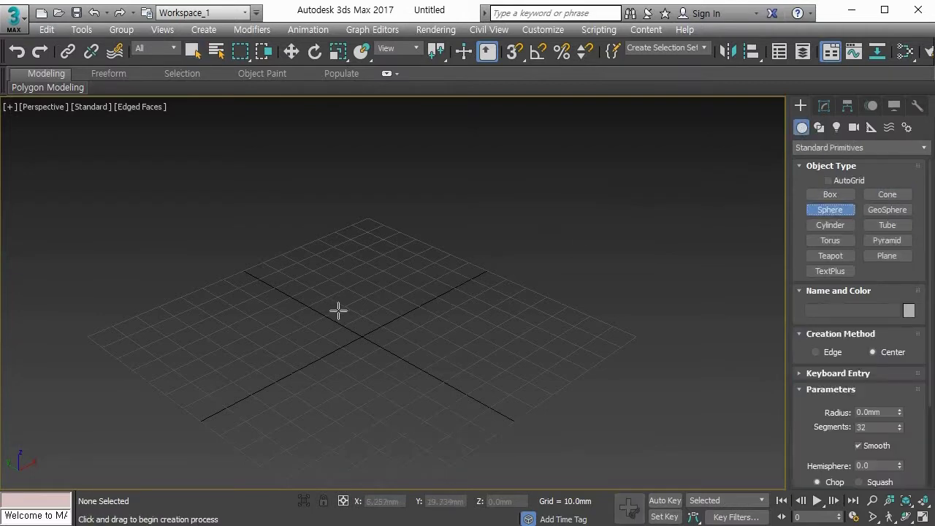
left_click_drag(368, 338, 333, 377)
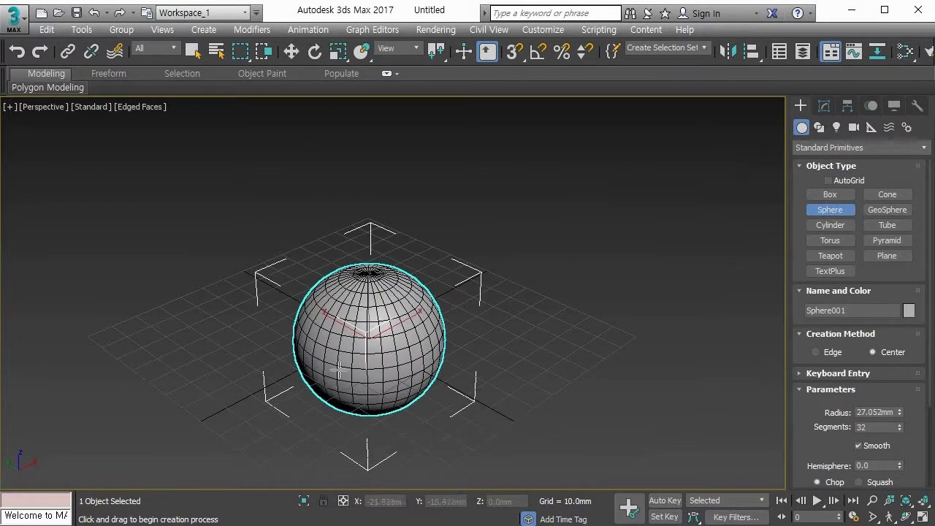
middle_click_drag(343, 358, 339, 331)
left_click_drag(512, 290, 512, 290)
right_click(513, 290)
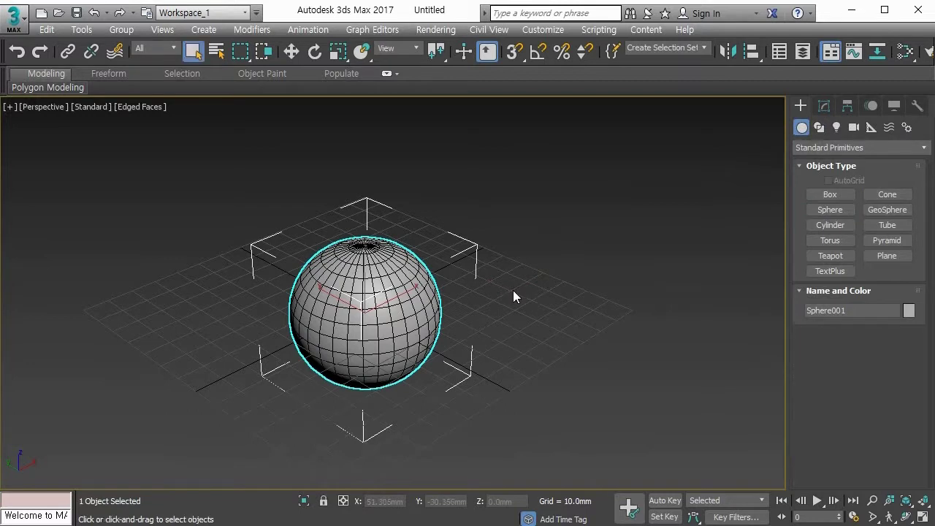
left_click(521, 273)
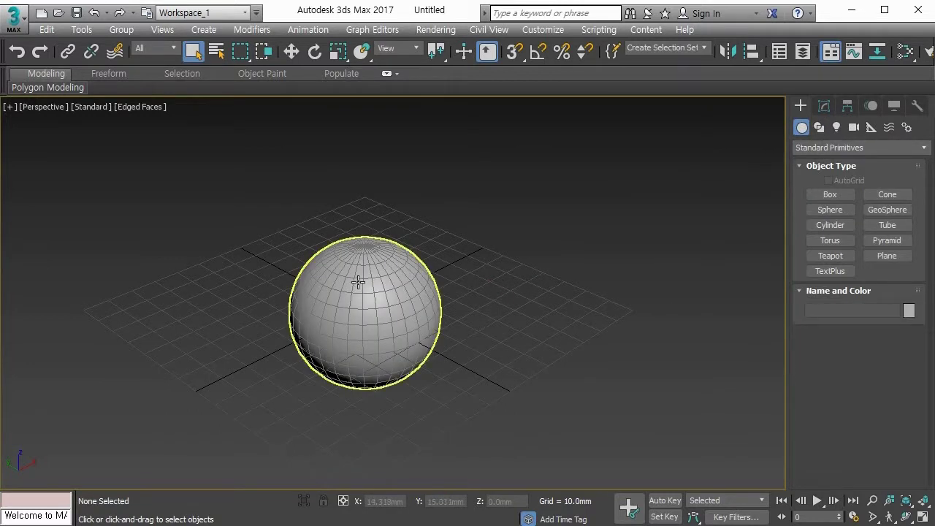
Turn 3D snapping on and switch the active snap type from Pivot to Bounding Box
right_click(515, 54)
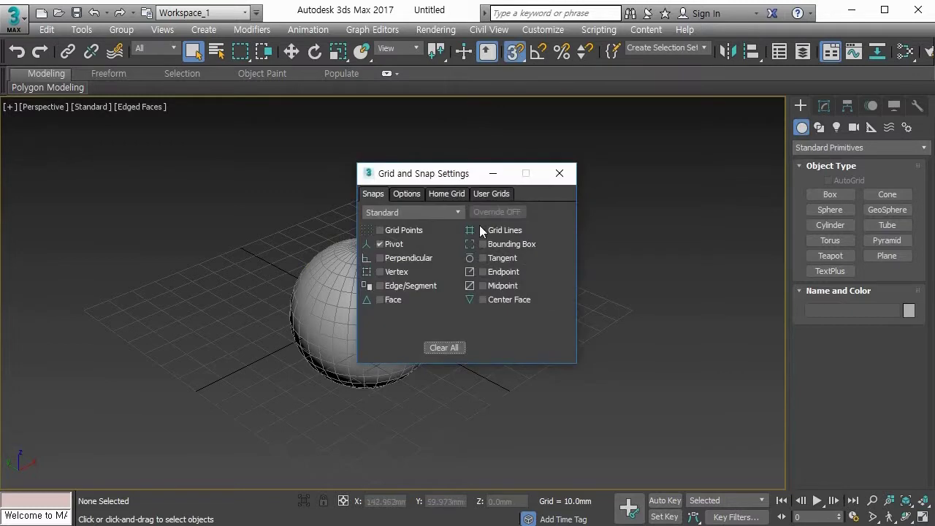
left_click(403, 246)
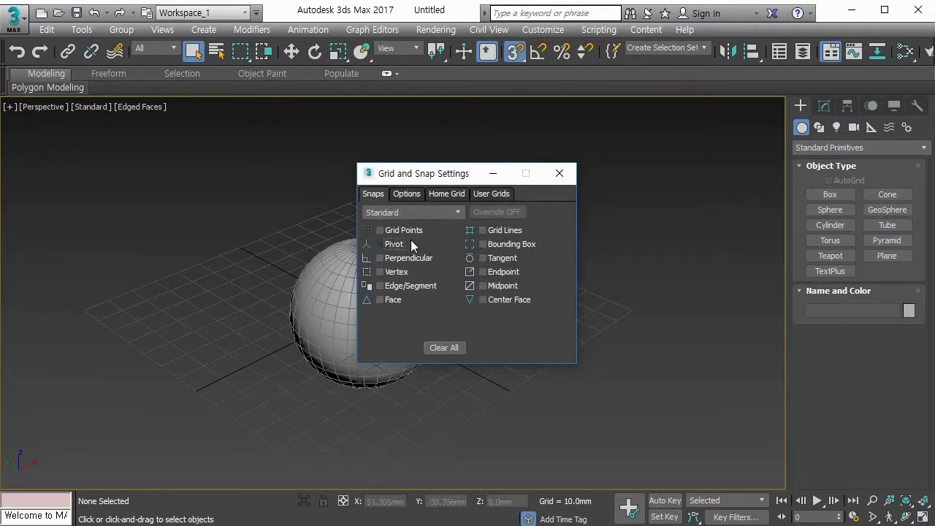
left_click(559, 174)
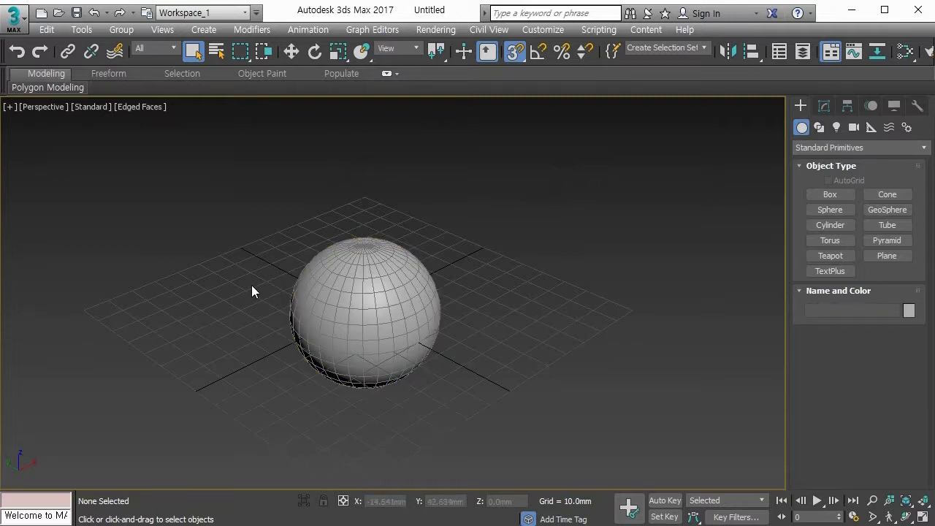
Draw a closed rectangular line snapped to the four bounding box corners on the sphere's negative X side
left_click(819, 128)
left_click(825, 206)
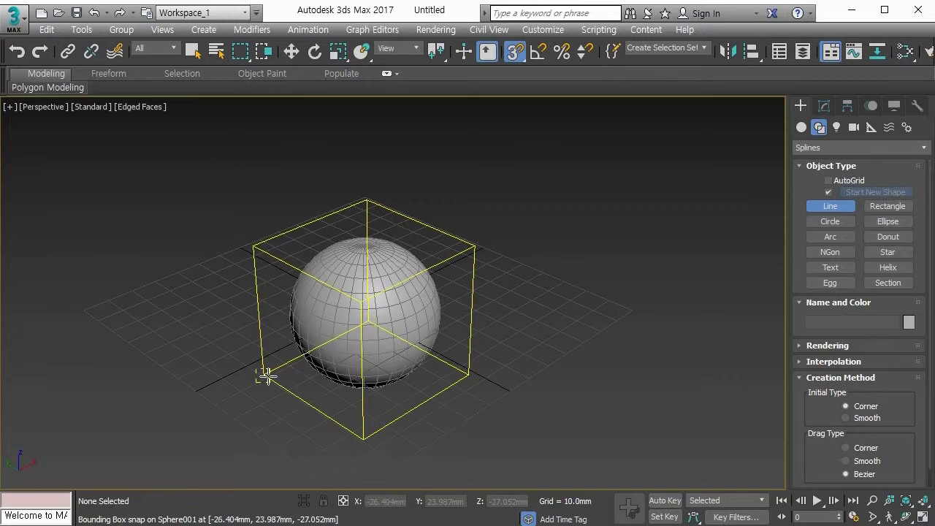
left_click(256, 252)
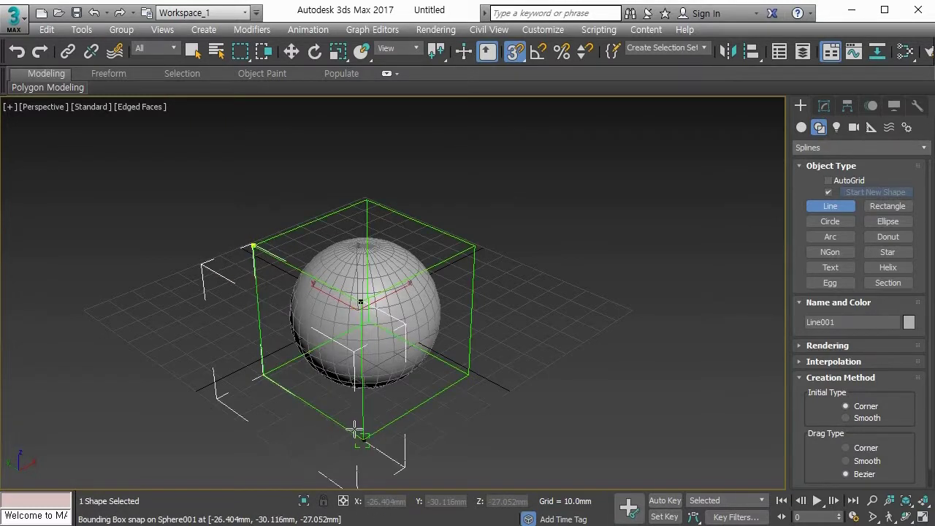
left_click(266, 377)
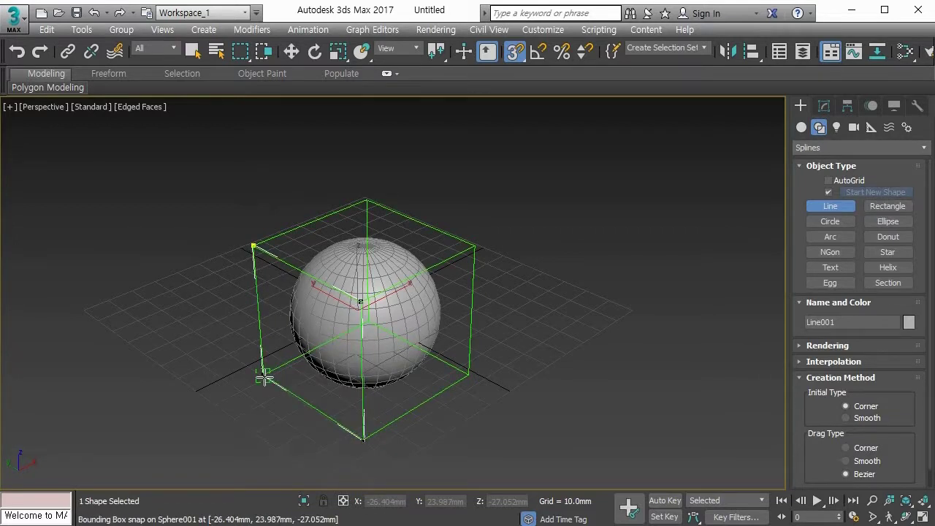
left_click(253, 249)
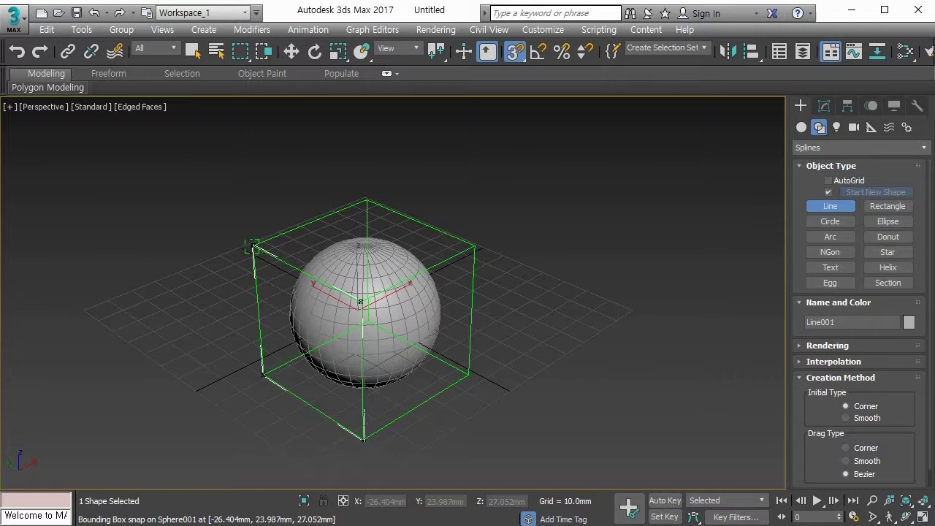
Draw a second closed line through the four bounding box corners on the sphere's positive X side, and turn 3D snapping off
left_click(466, 371)
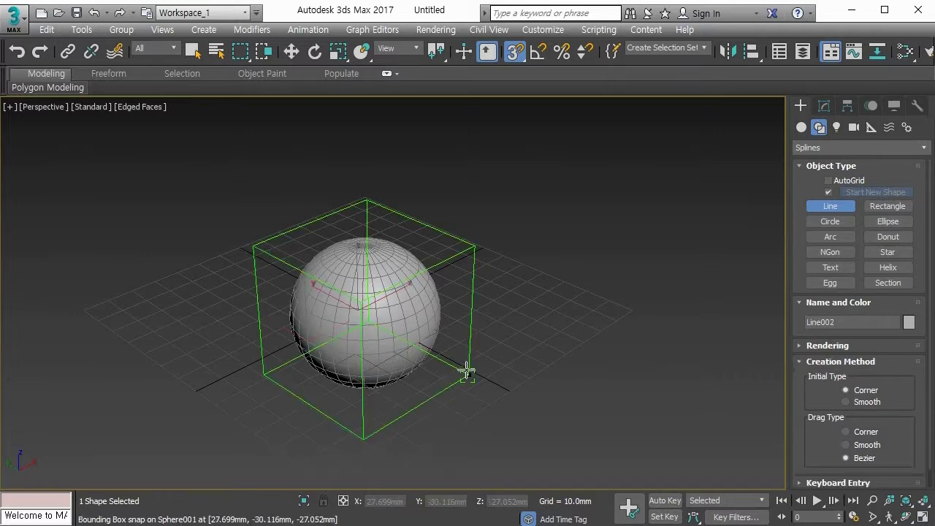
left_click(472, 243)
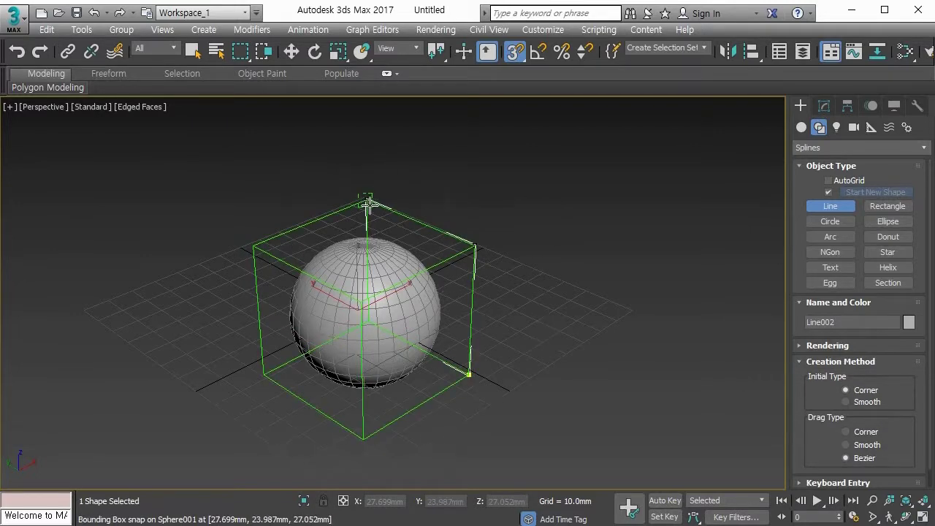
left_click(367, 201)
left_click(365, 319)
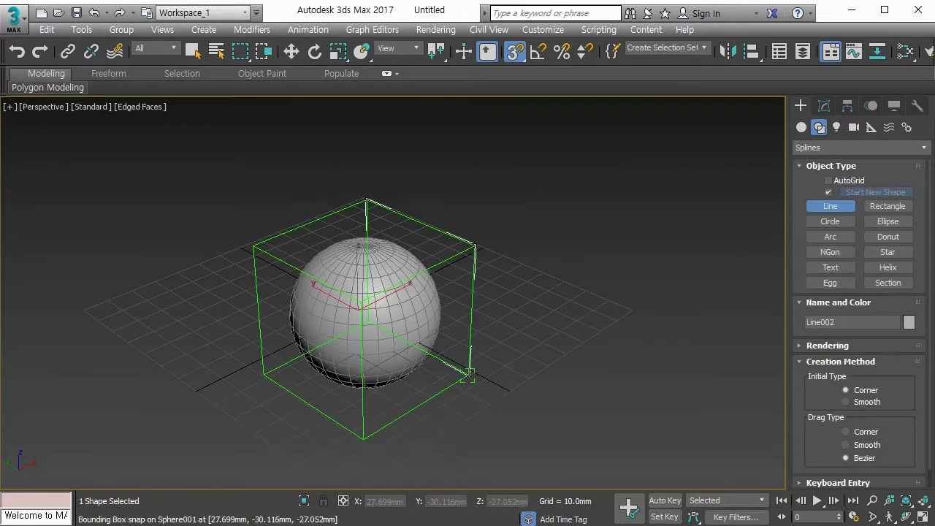
left_click(468, 373)
right_click(468, 373)
left_click(514, 53)
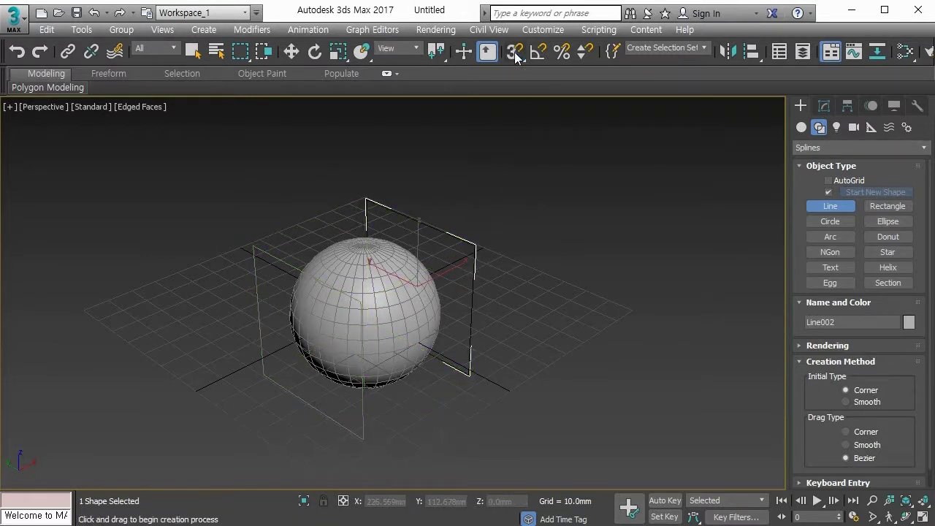
Delete both rectangular lines and the sphere, and show the Perspective view's grid again
right_click(537, 306)
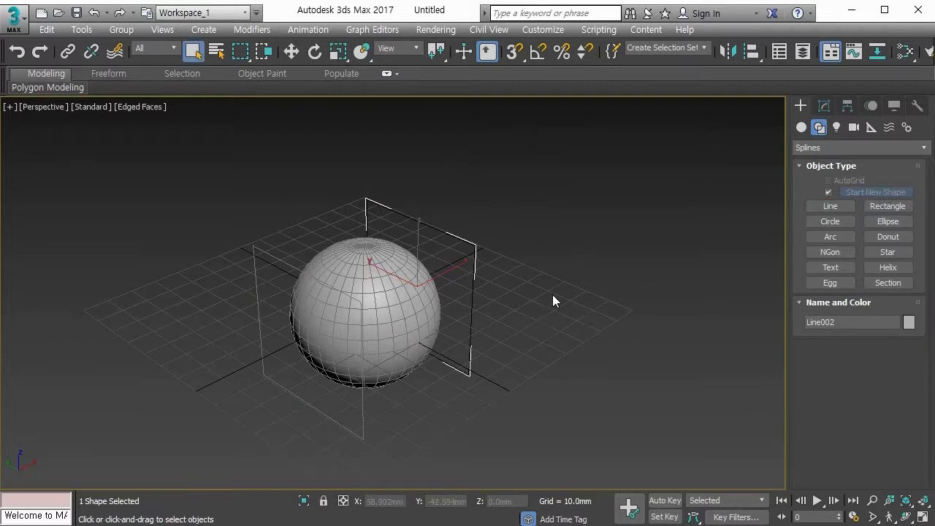
left_click(549, 295)
middle_click_drag(429, 382, 446, 357)
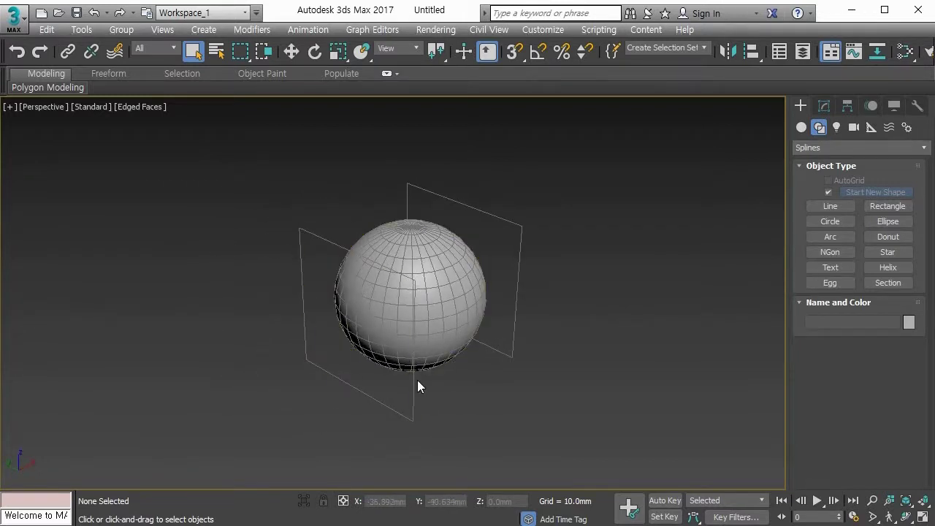
left_click(417, 379)
left_click(500, 329)
left_click(516, 330)
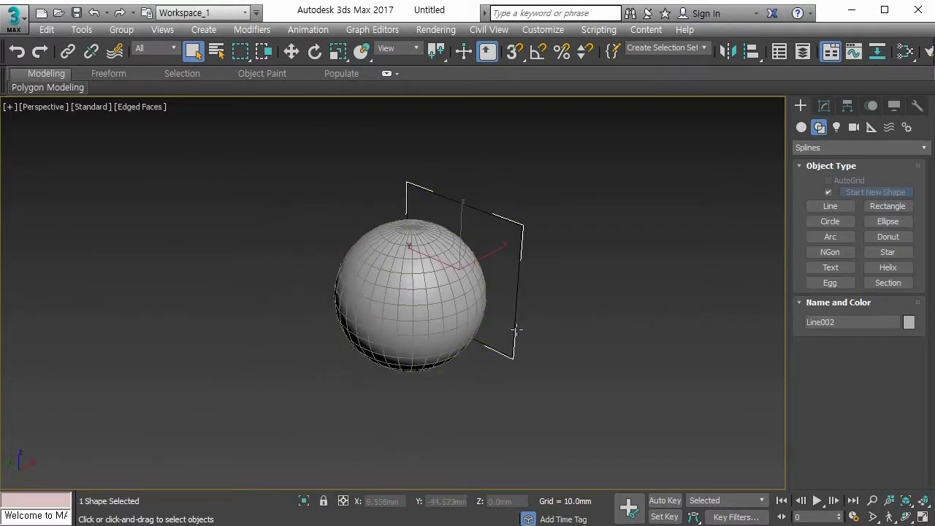
key("Delete")
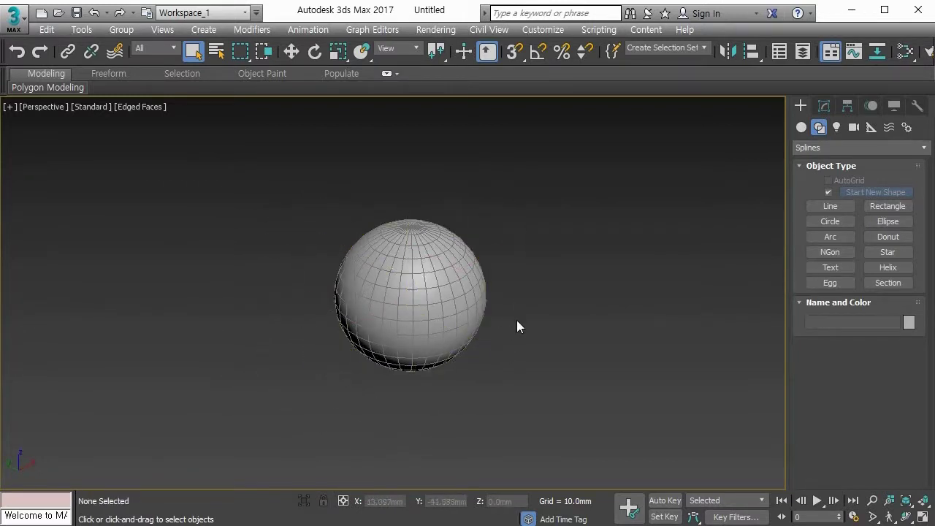
left_click(420, 300)
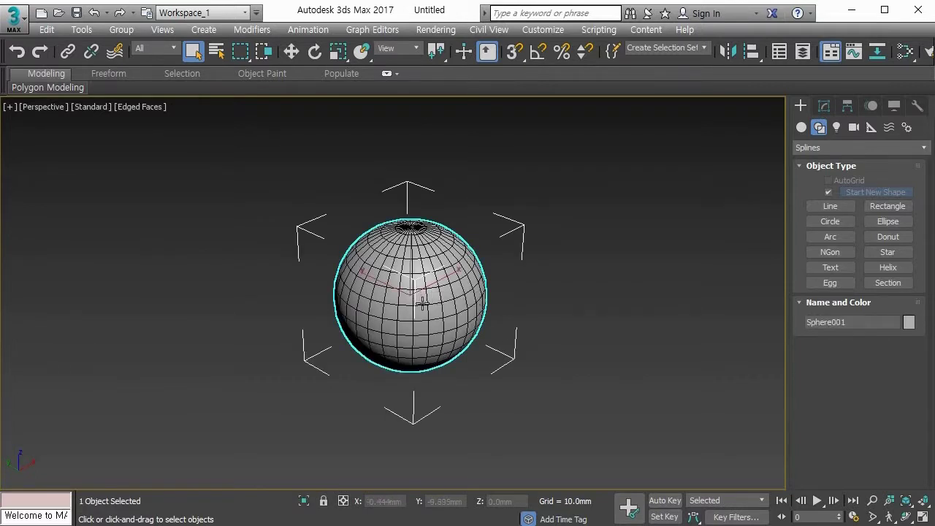
key("Delete")
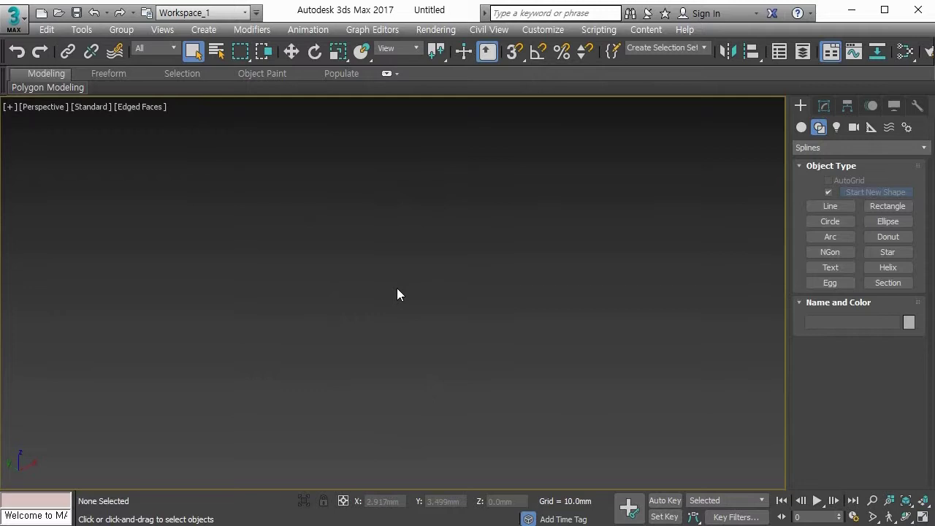
key("g")
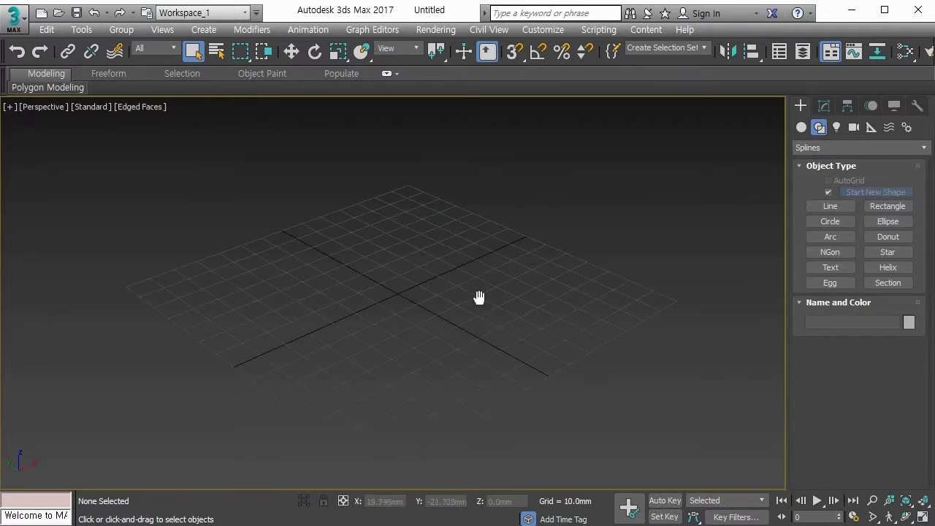
middle_click_drag(478, 298, 479, 287)
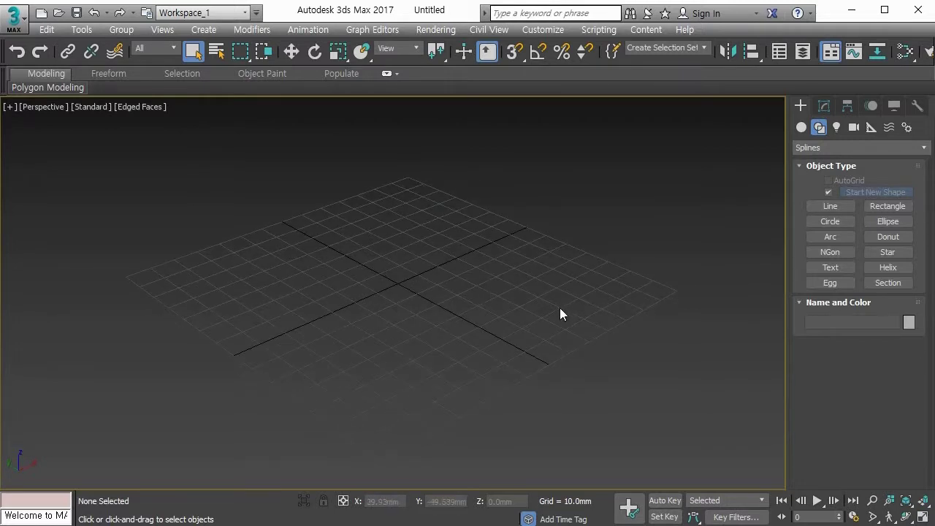
Draw a square about 54 mm per side on the negative X side of the maximized Front view, and hide its grid
key("alt+w")
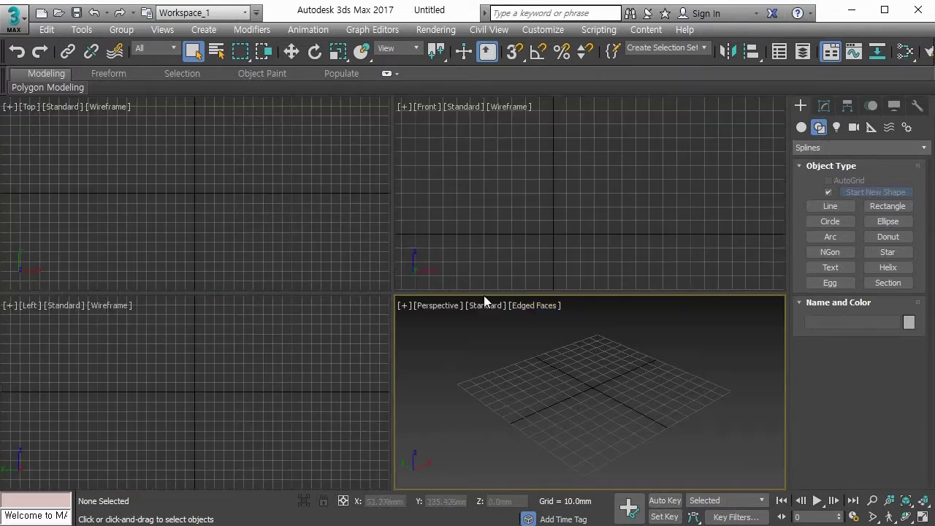
key("alt+w")
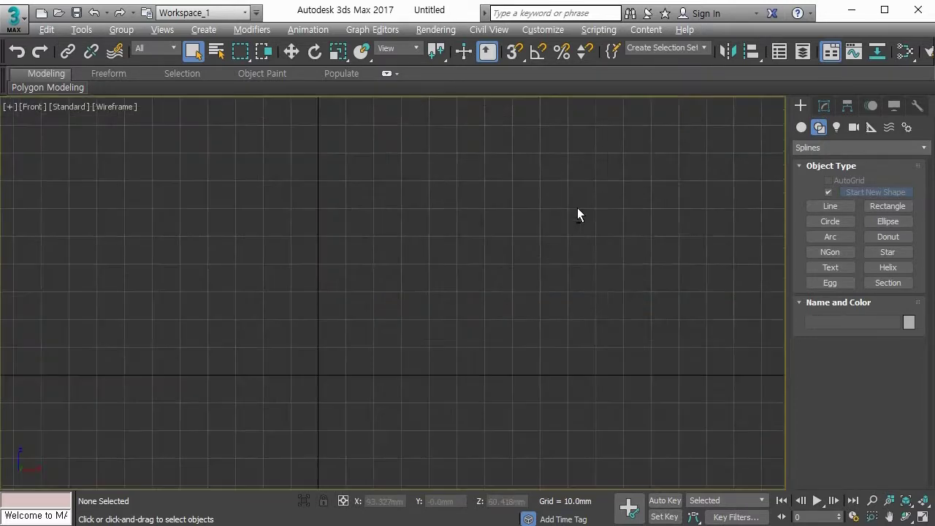
middle_click_drag(509, 250, 544, 236)
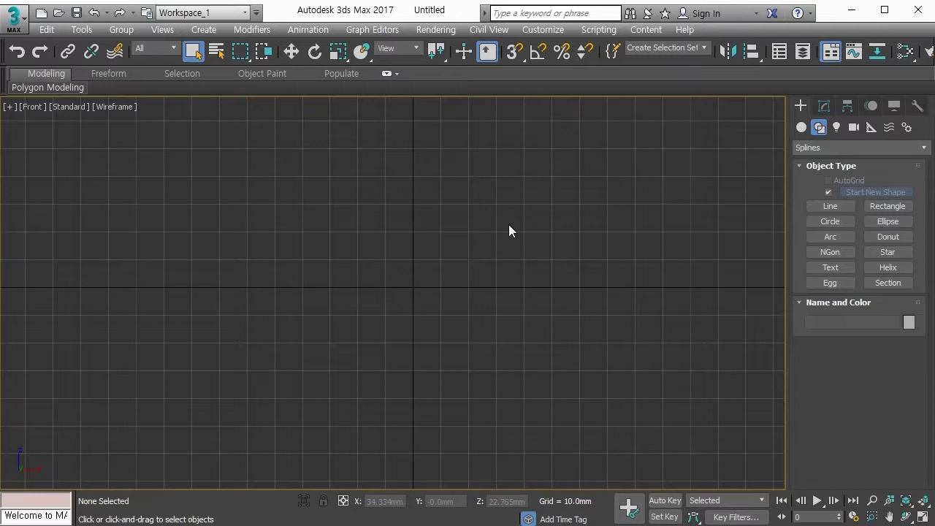
left_click(879, 206)
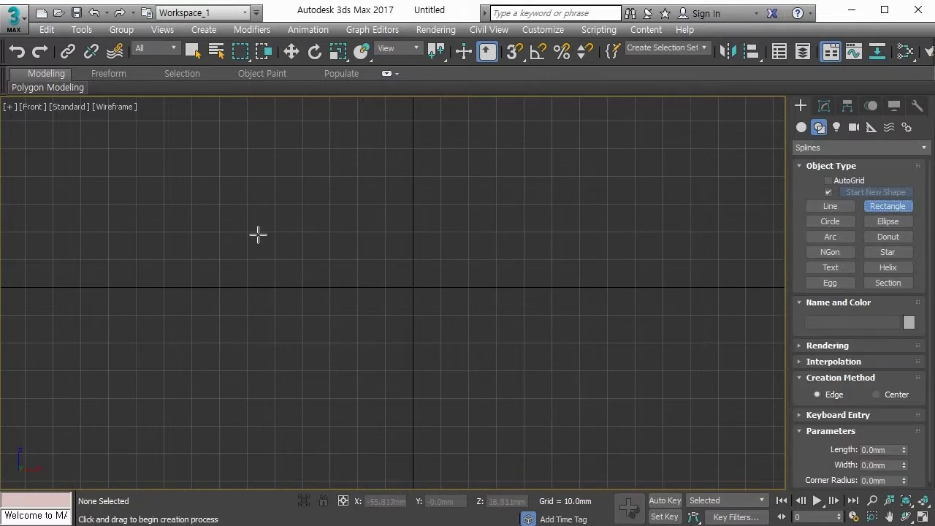
left_click_drag(249, 213, 400, 364)
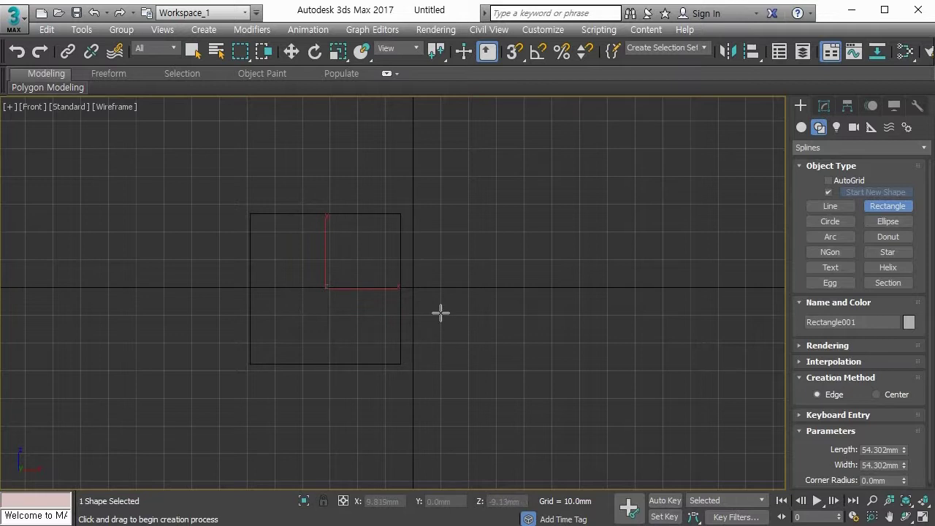
key("g")
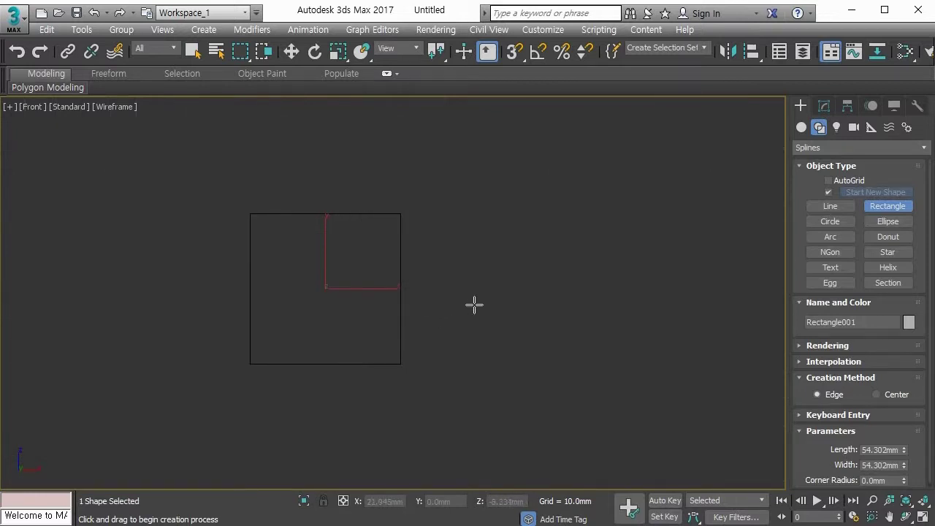
middle_click_drag(504, 306, 444, 299)
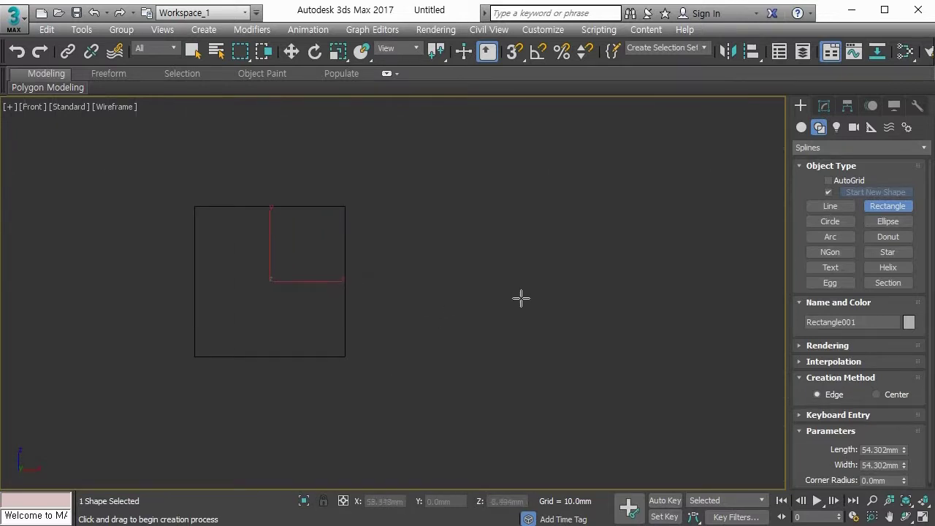
Turn 3D snapping on and switch the active snap type from Bounding Box to Perpendicular
right_click(516, 52)
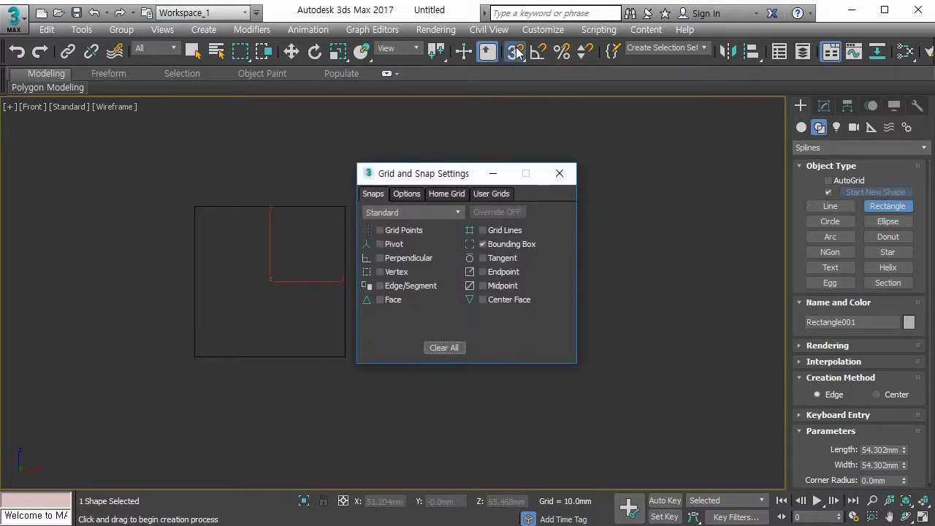
left_click(514, 52)
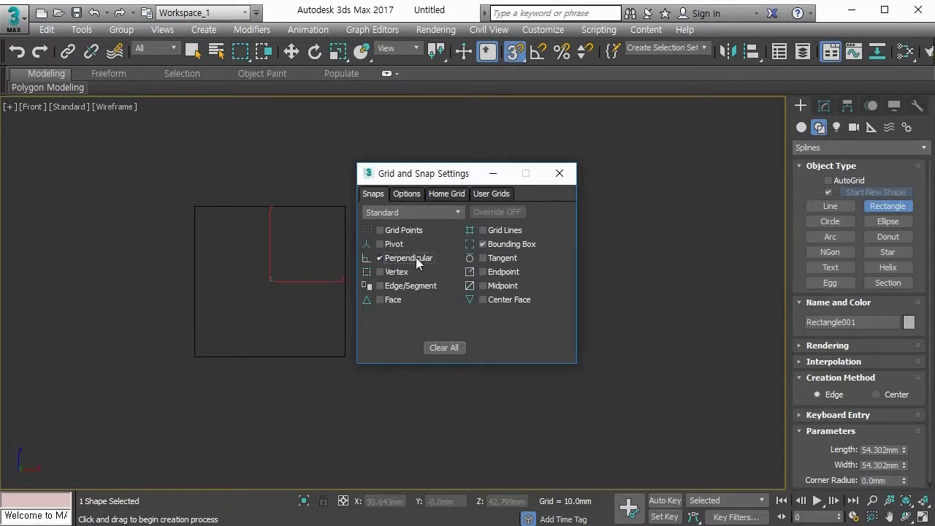
left_click(558, 175)
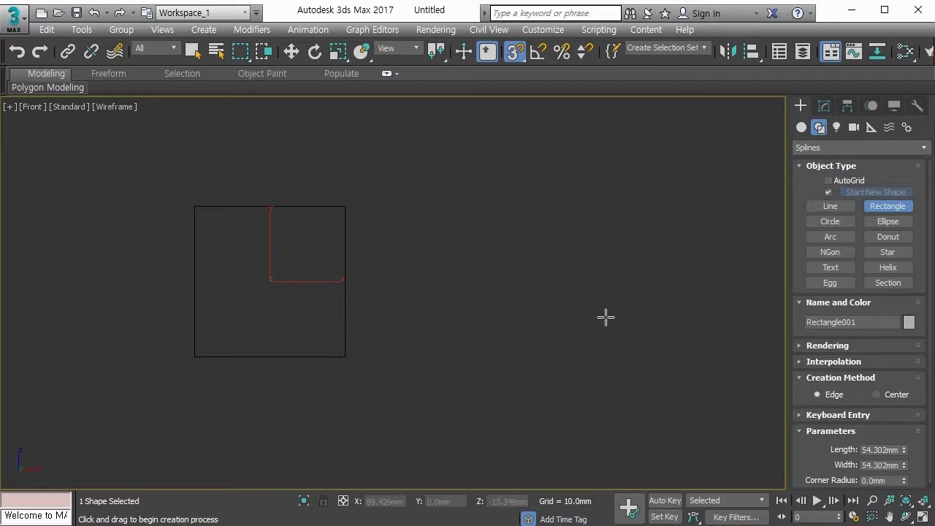
left_click(584, 286)
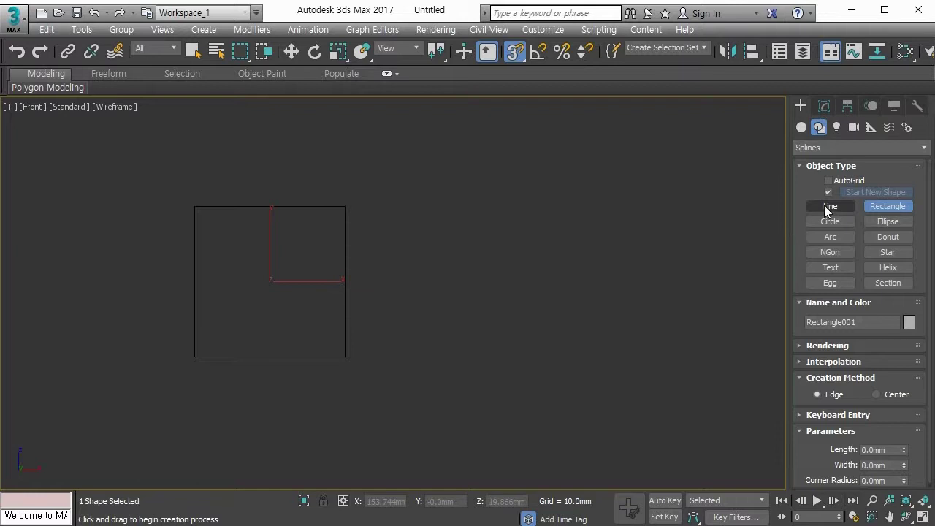
Try a line from a free point on the square's positive X side to its nearest vertical edge with Perpendicular snapping, and cancel it
left_click(828, 206)
left_click(548, 300)
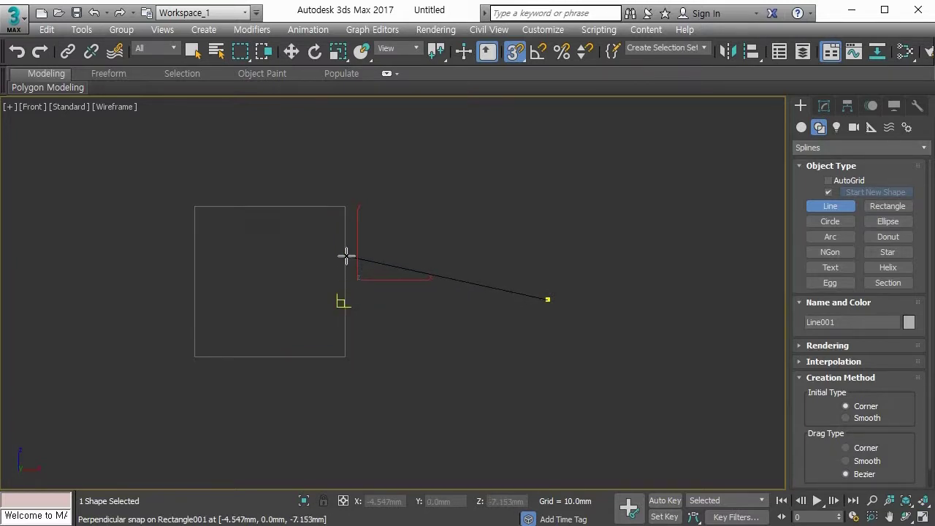
left_click(345, 297)
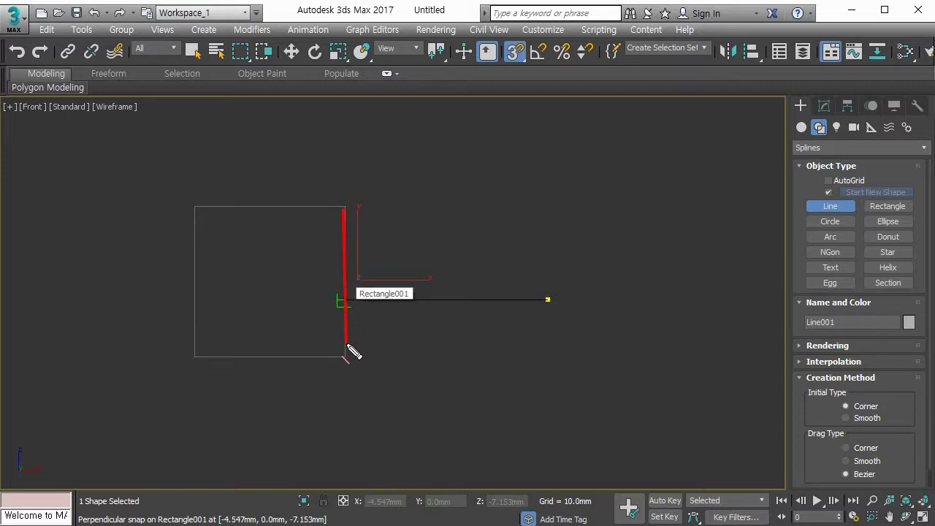
left_click(345, 299)
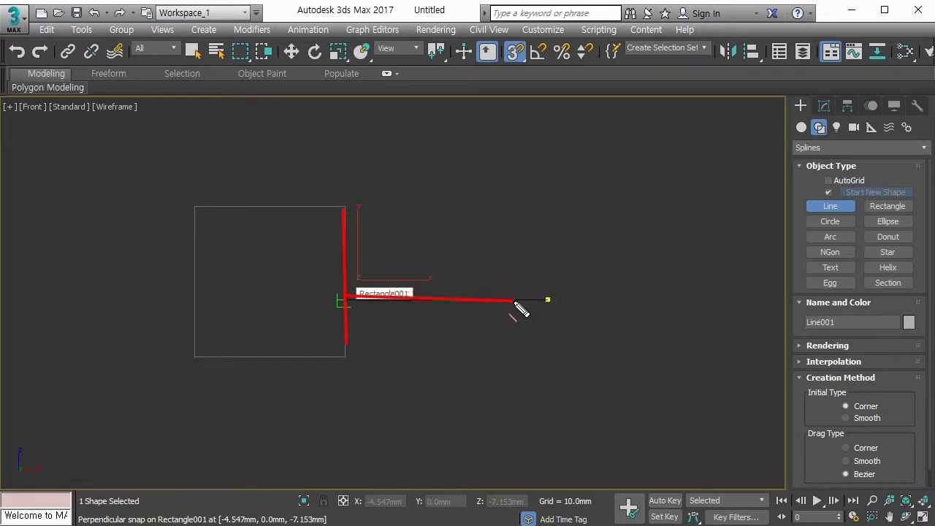
left_click_drag(514, 301, 526, 298)
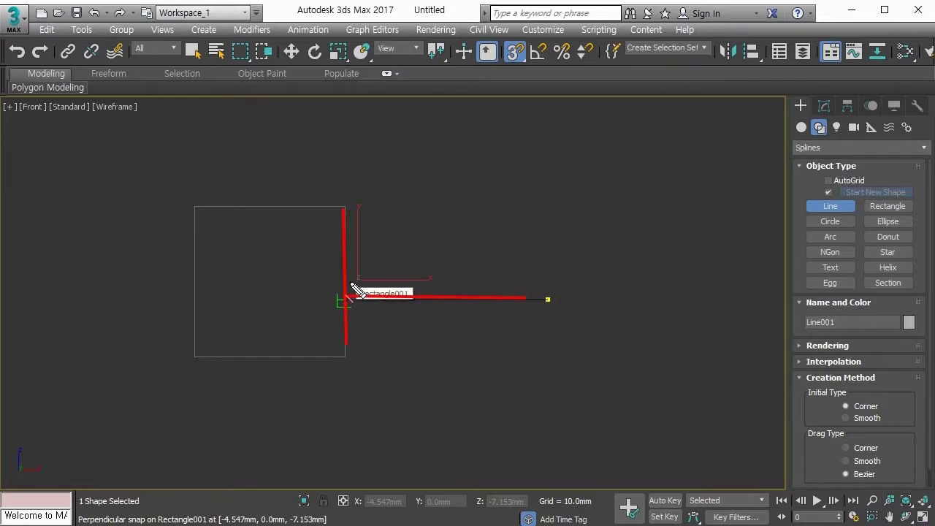
mouse_move(345, 276)
left_mouse_down()
mouse_move(365, 276)
mouse_move(364, 296)
left_mouse_up()
key("Escape")
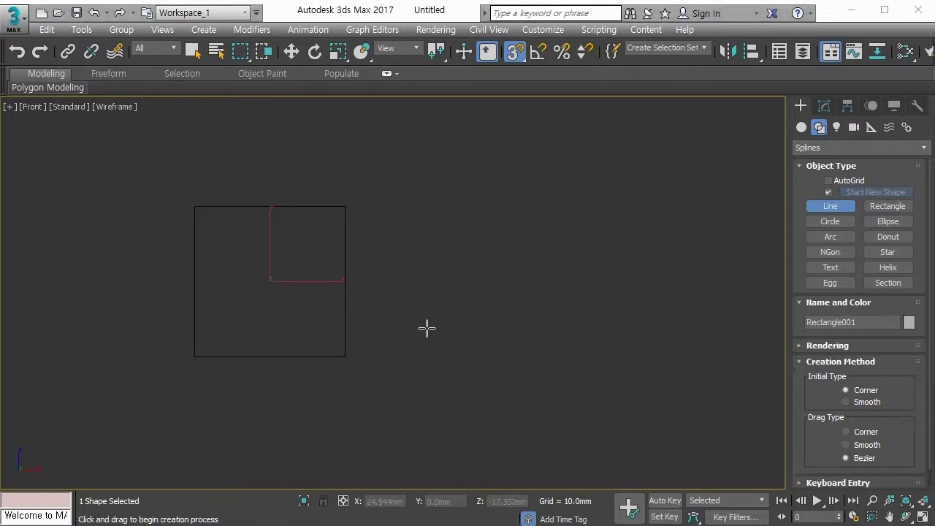
right_click(458, 261)
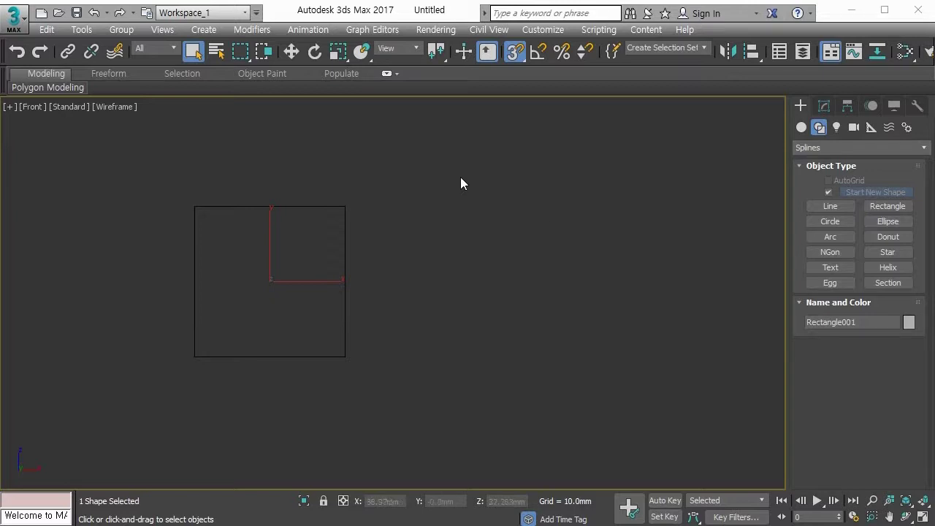
Switch the active snap type from Perpendicular to Tangent
right_click(514, 52)
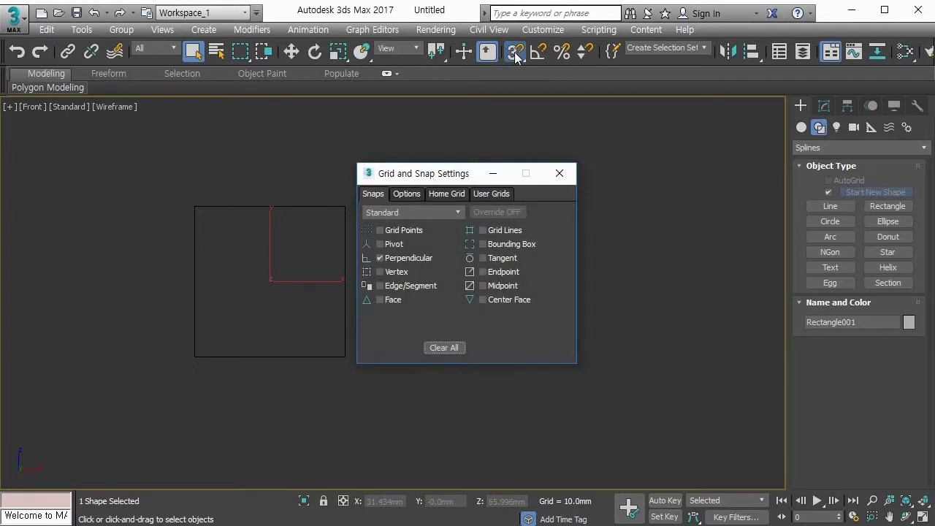
left_click(484, 260)
left_click(559, 173)
Try a line from a free point level with the square's bottom edge to its lower-left corner with Tangent snapping, and cancel it
left_click(829, 206)
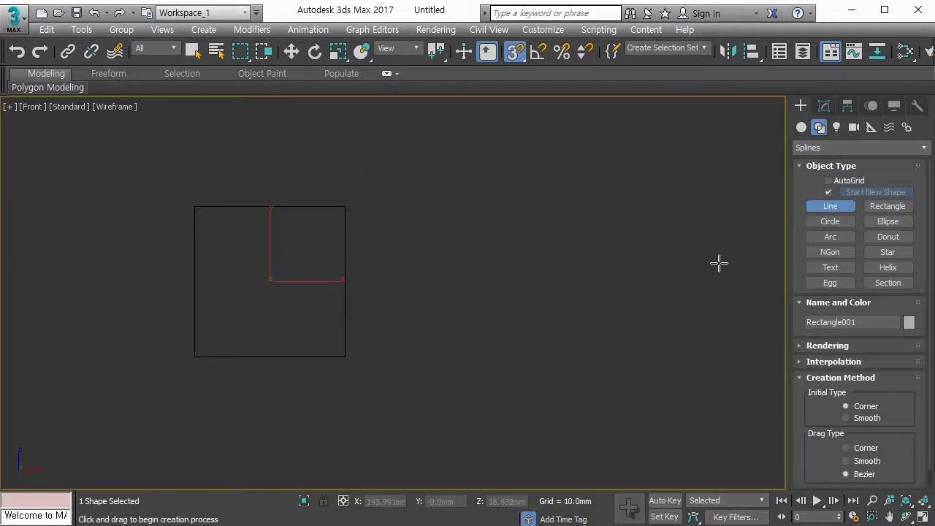
left_click(549, 356)
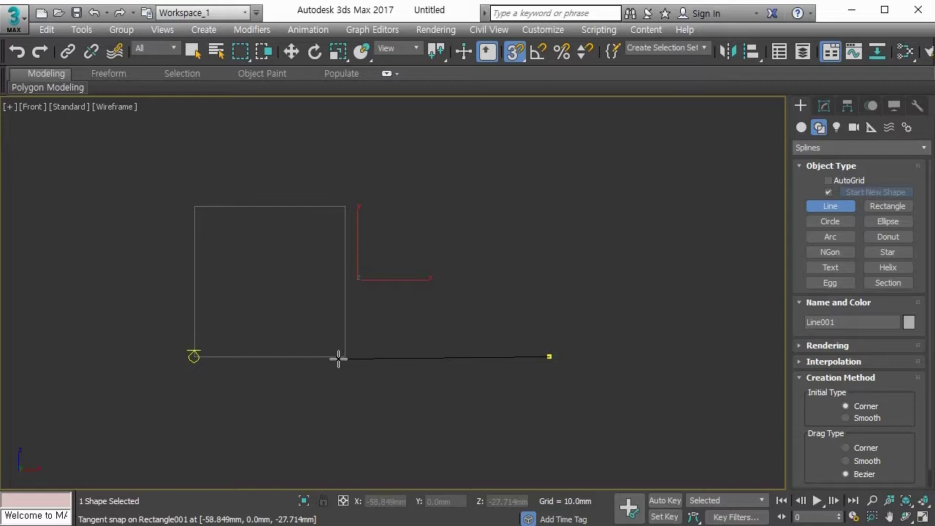
right_click(208, 356)
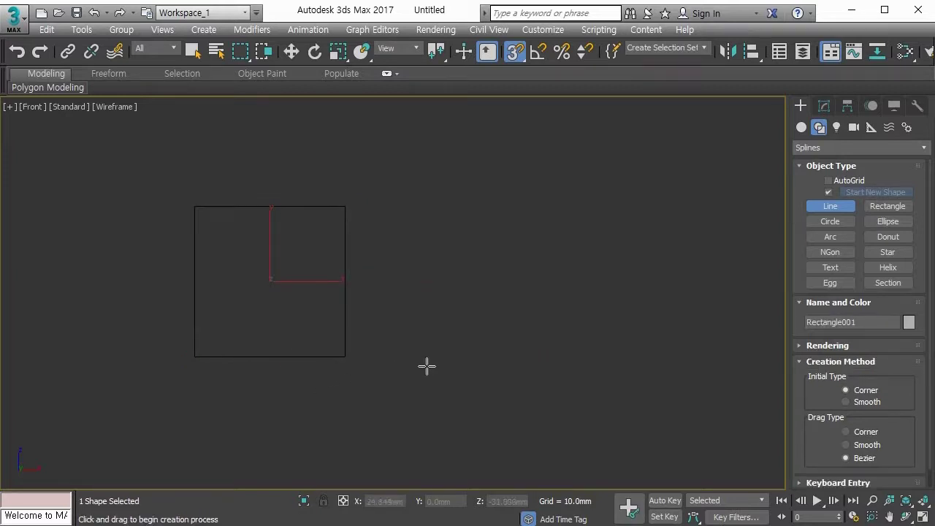
Delete the square, leave the Line tool and show the Front view's grid again
key("Delete")
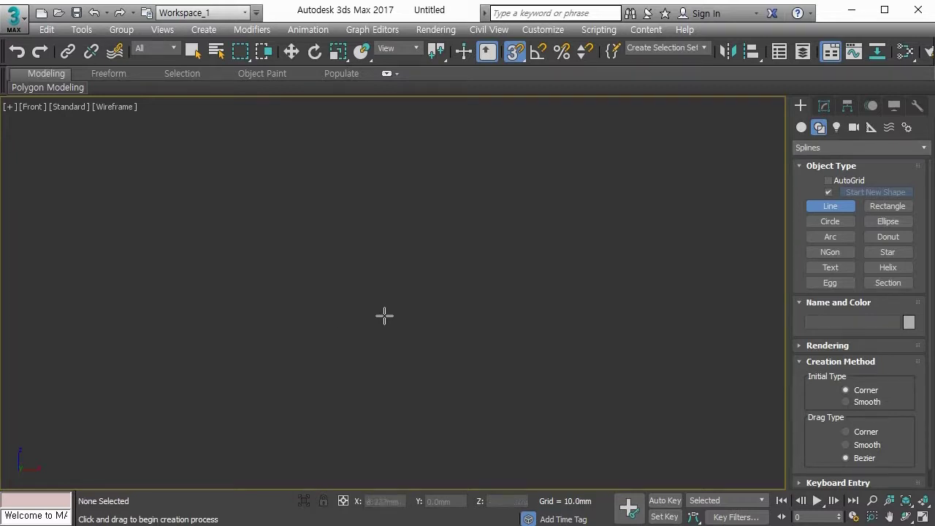
right_click(452, 278)
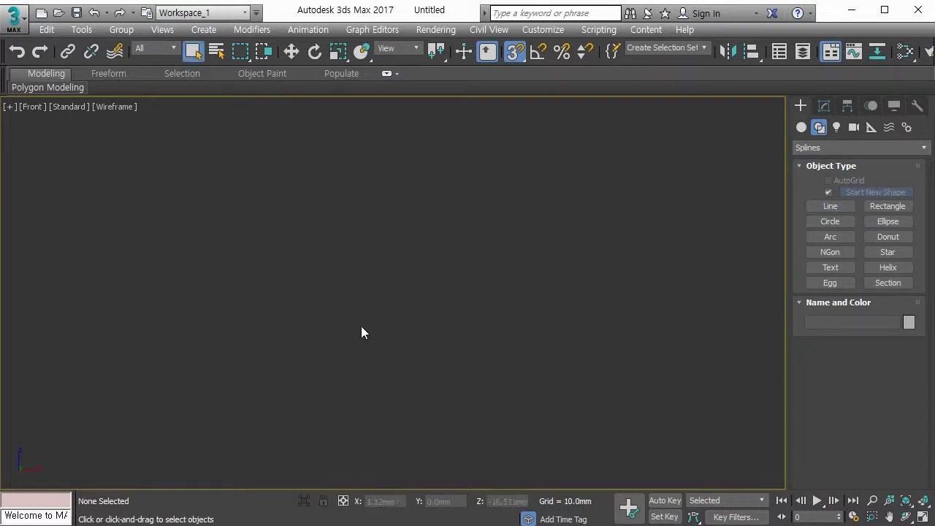
key("alt+w")
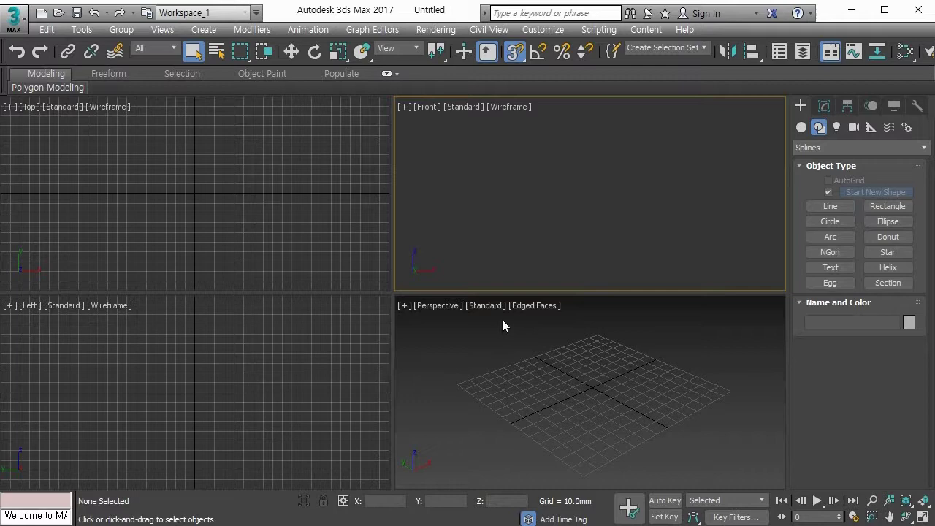
key("g")
Create a box about 38 mm long, 46 mm wide and 50 mm high near the origin in the maximized Perspective view
left_click(587, 392)
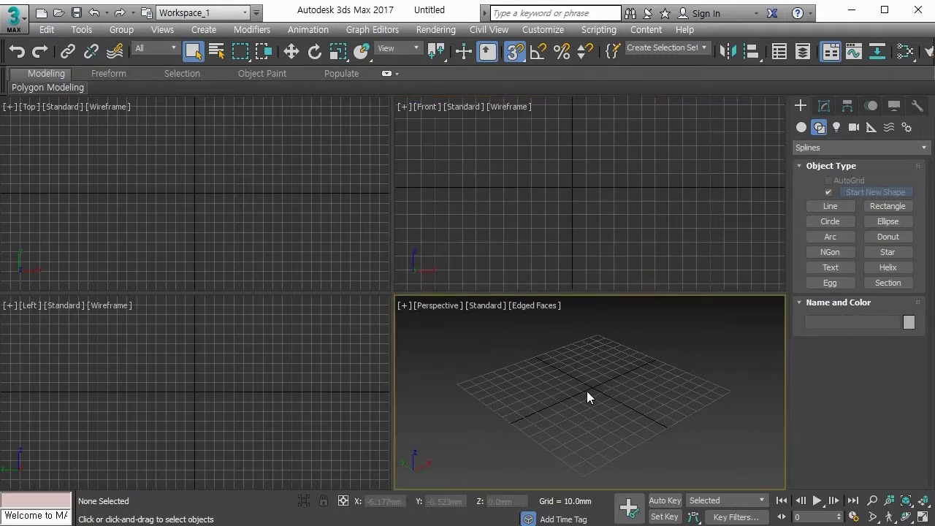
key("alt+w")
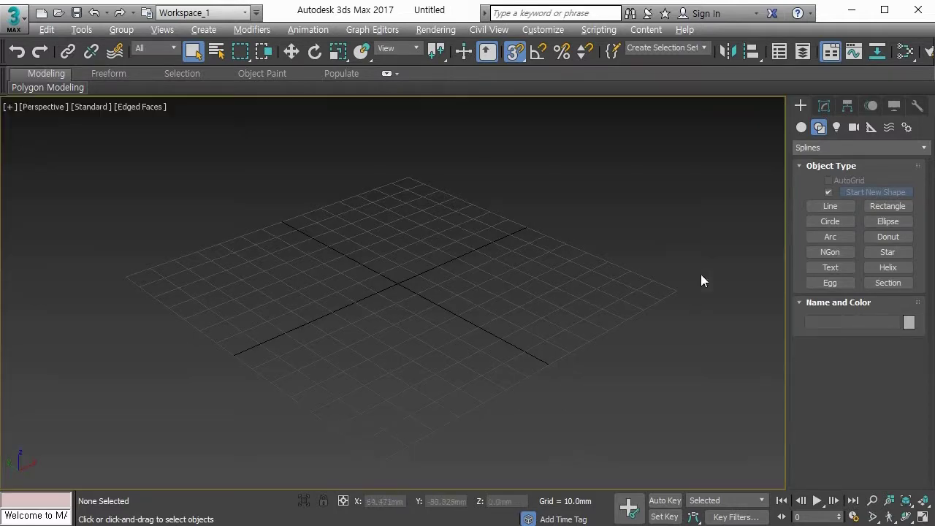
left_click(801, 127)
left_click(830, 194)
left_click_drag(428, 298, 406, 390)
left_click(392, 247)
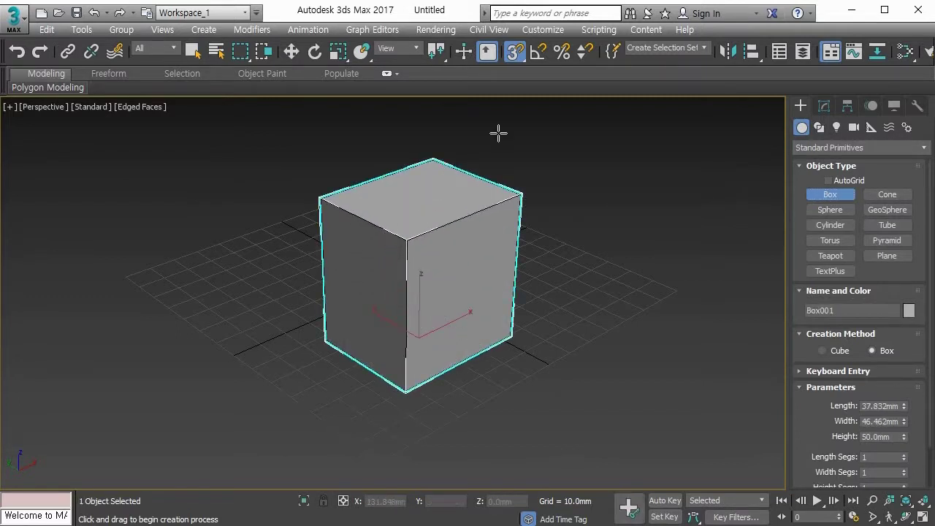
Turn off 3D snapping, leave box creation and convert the box to an Editable Poly
left_click(515, 51)
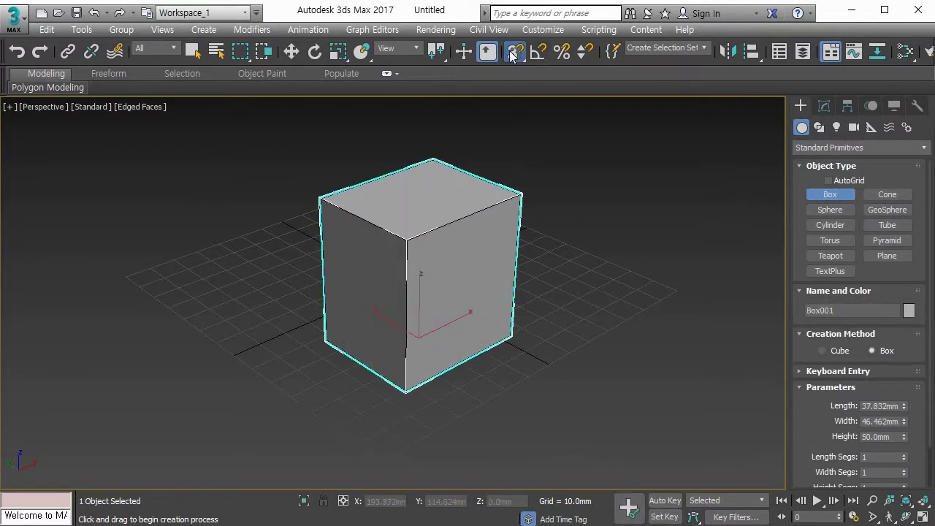
right_click(396, 262)
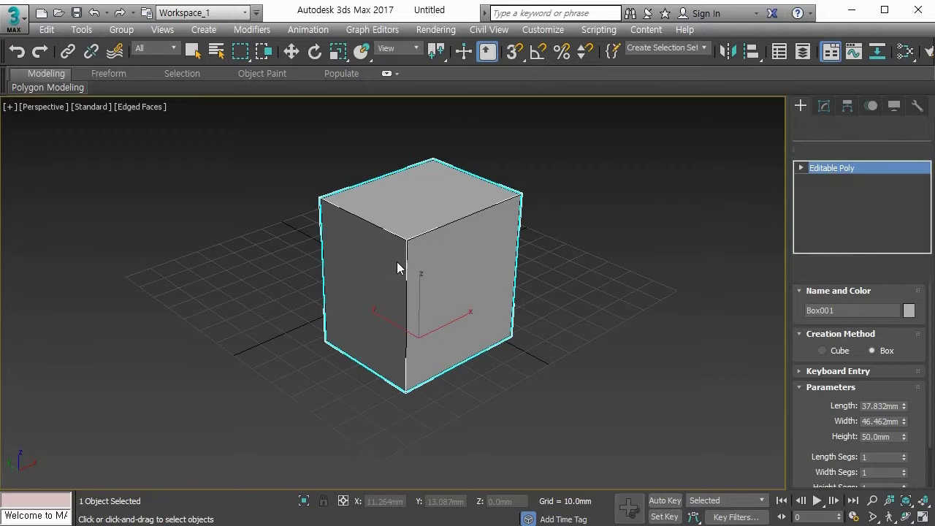
middle_click_drag(397, 262, 364, 286)
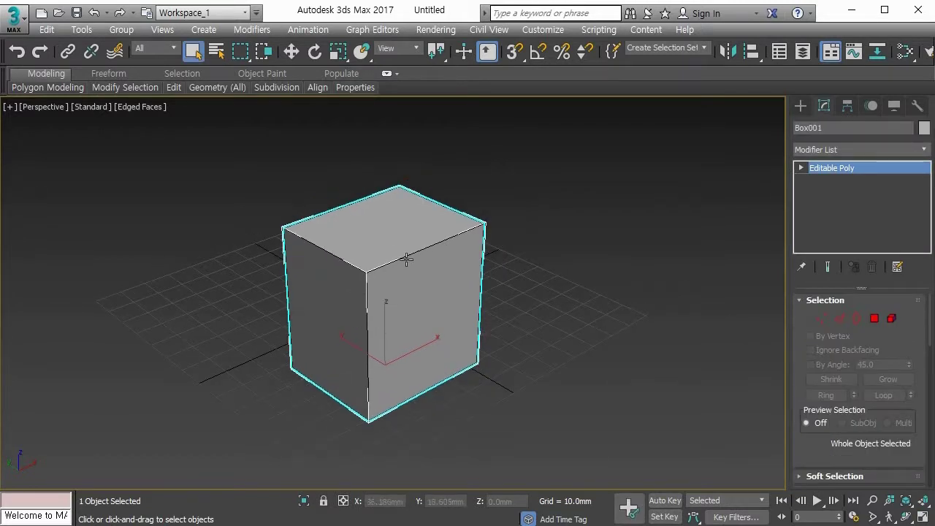
scroll(404, 260, "up", 4)
middle_click_drag(557, 309, 558, 285)
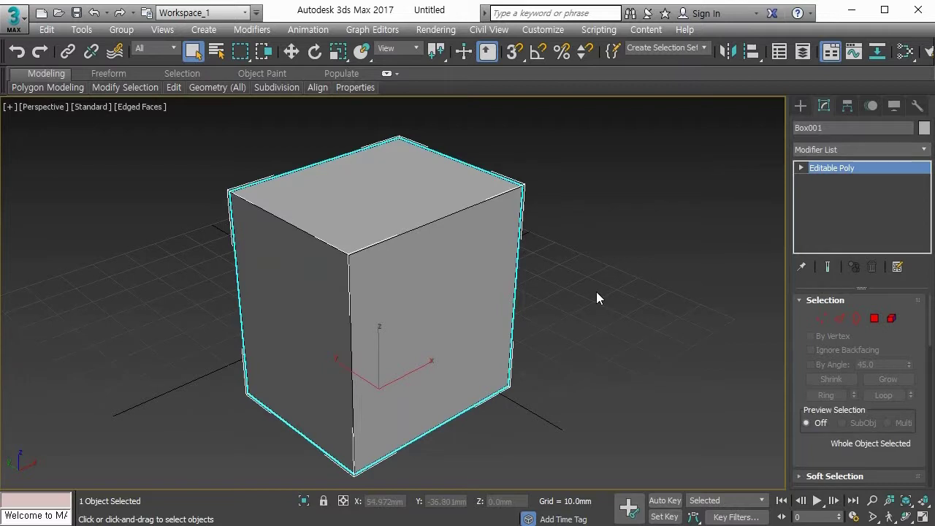
Turn 3D snapping back on with Vertex as the only snap type and try it on the box with the Move tool
key("s")
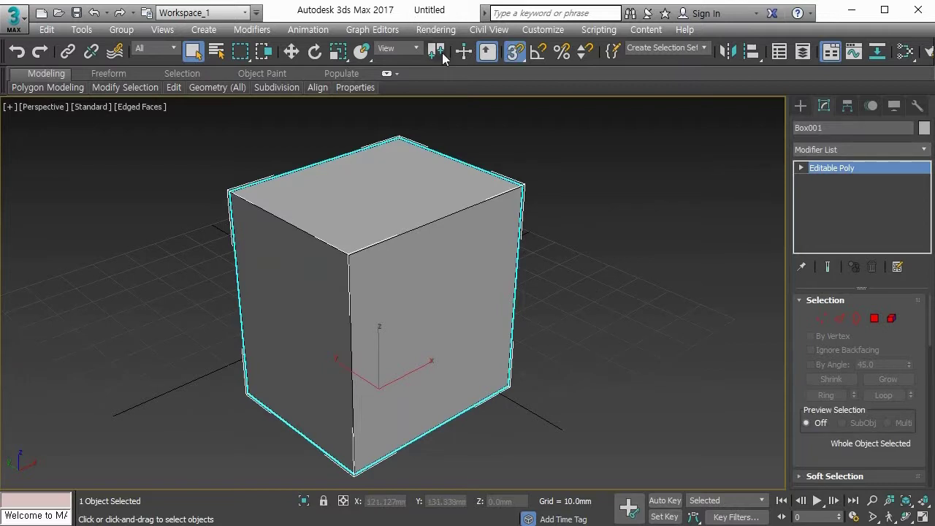
right_click(511, 62)
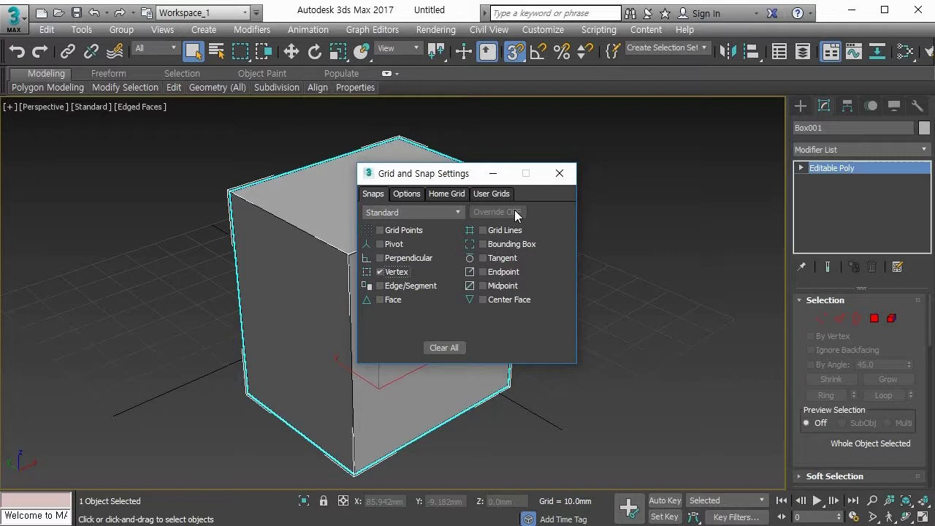
left_click(557, 174)
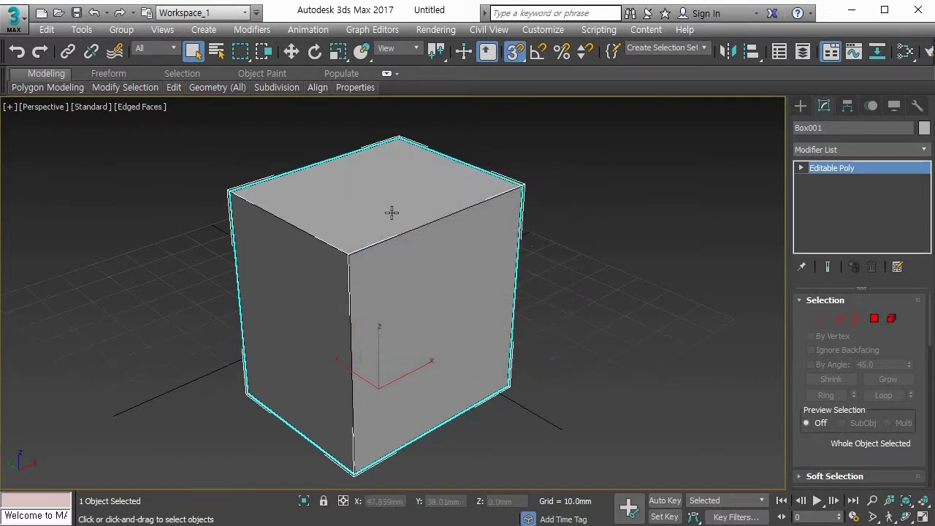
key("w")
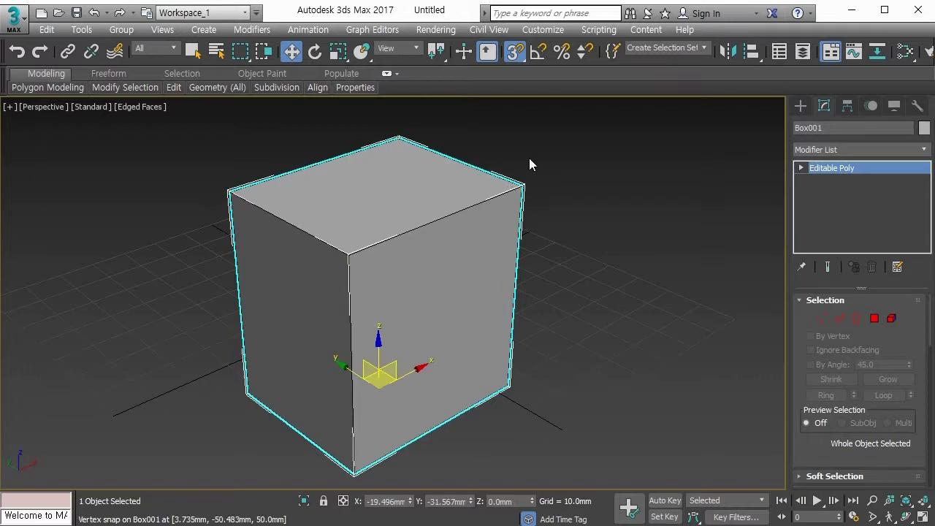
Switch the active snap type from Vertex to Endpoint and try it on the box's corners
right_click(520, 53)
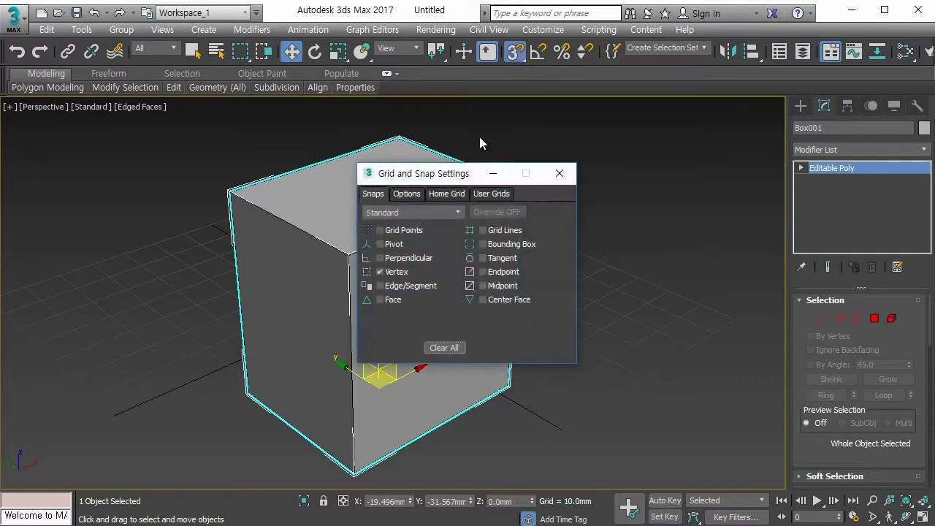
left_click(399, 272)
left_click(504, 271)
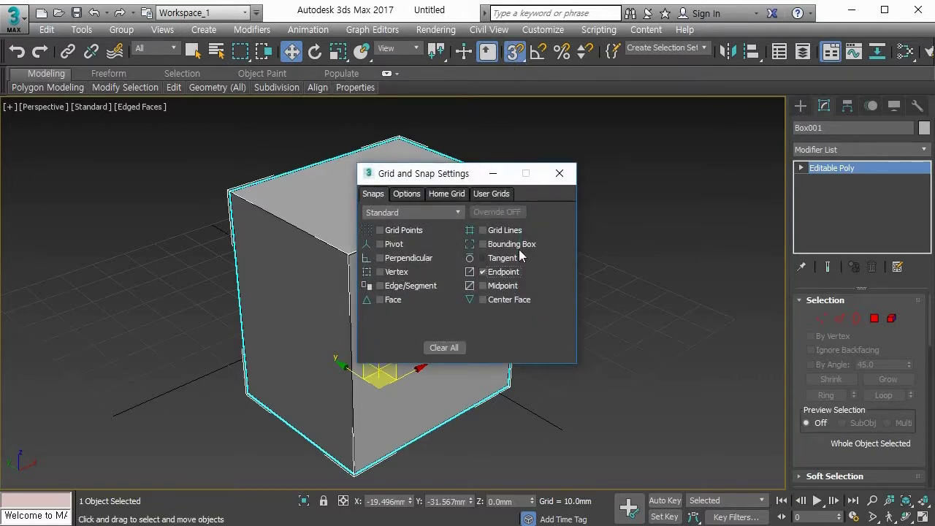
left_click(561, 176)
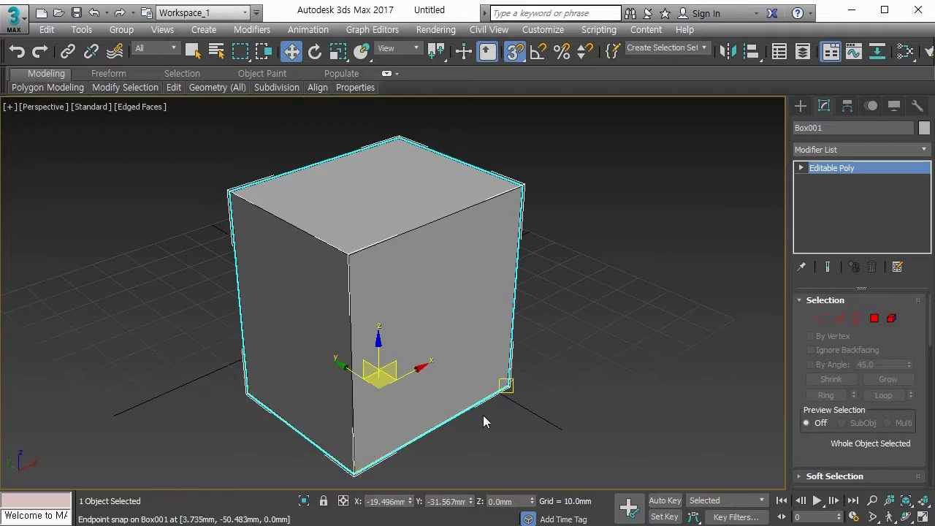
Switch the active snap type from Endpoint to Midpoint and try it on the box's edges
right_click(516, 53)
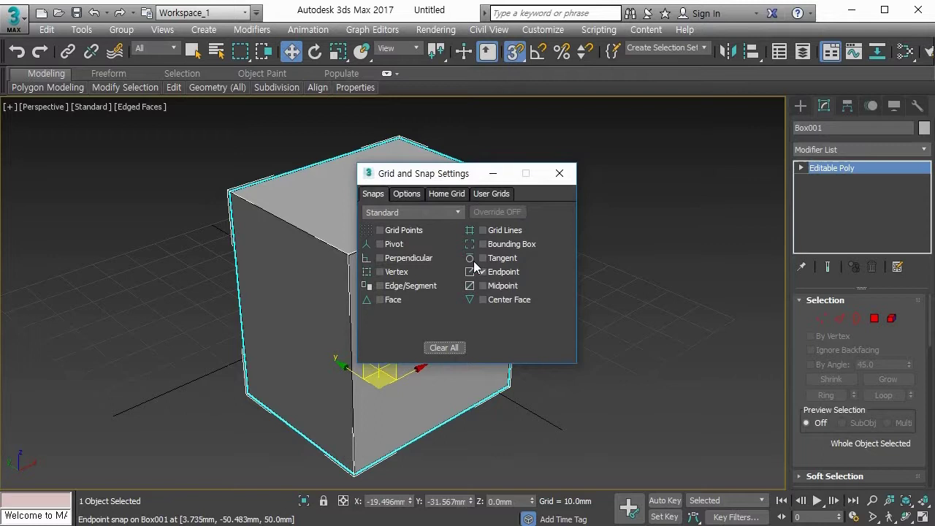
left_click(502, 271)
left_click(501, 286)
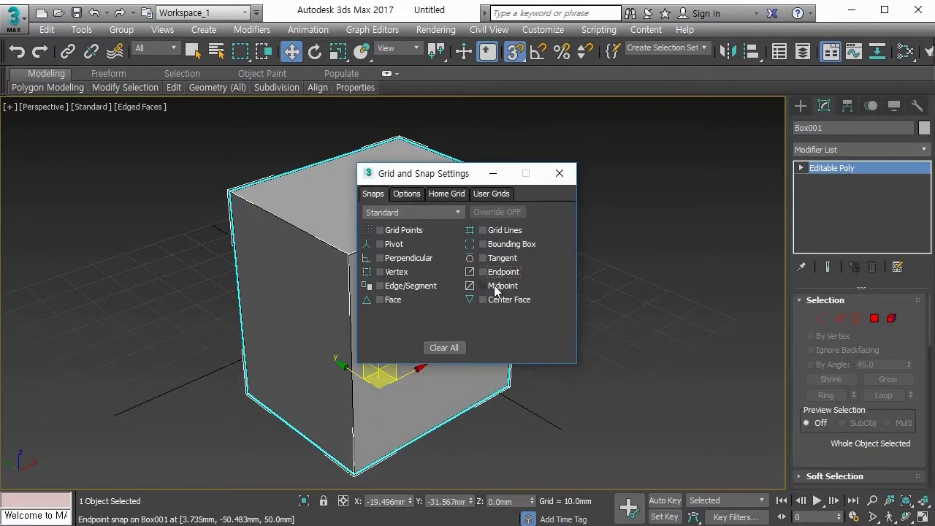
left_click(560, 176)
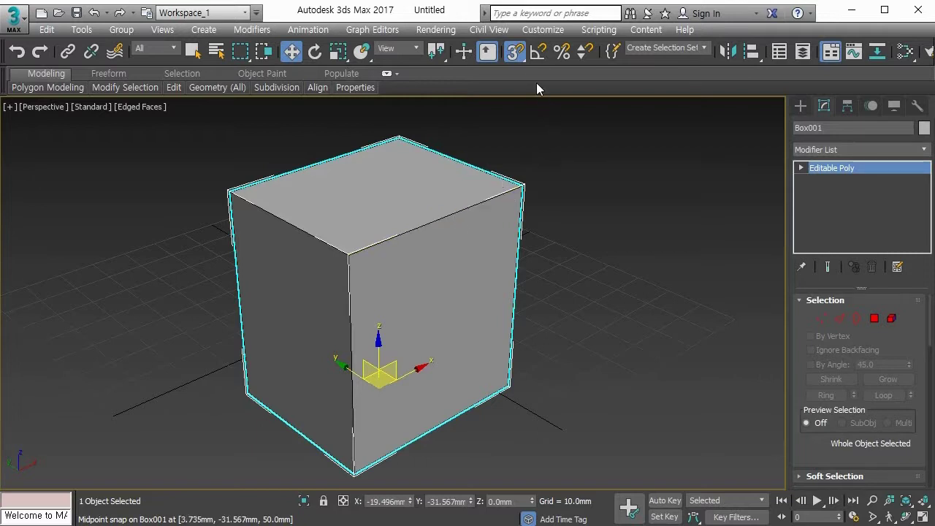
Switch the active snap type from Midpoint to Edge/Segment and try it along the box's edges
right_click(514, 53)
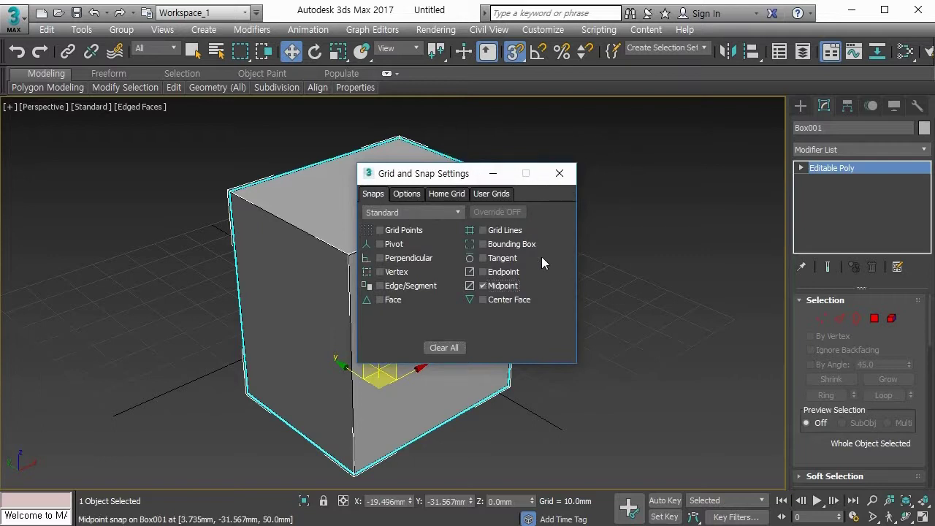
left_click(513, 287)
left_click(559, 174)
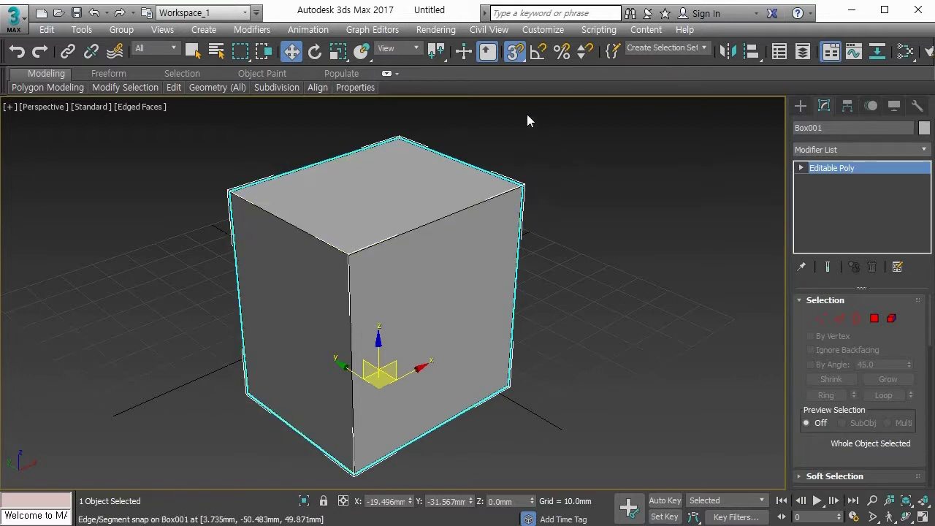
Switch the active snap type from Edge/Segment to Face and try it on the box's top face
right_click(513, 52)
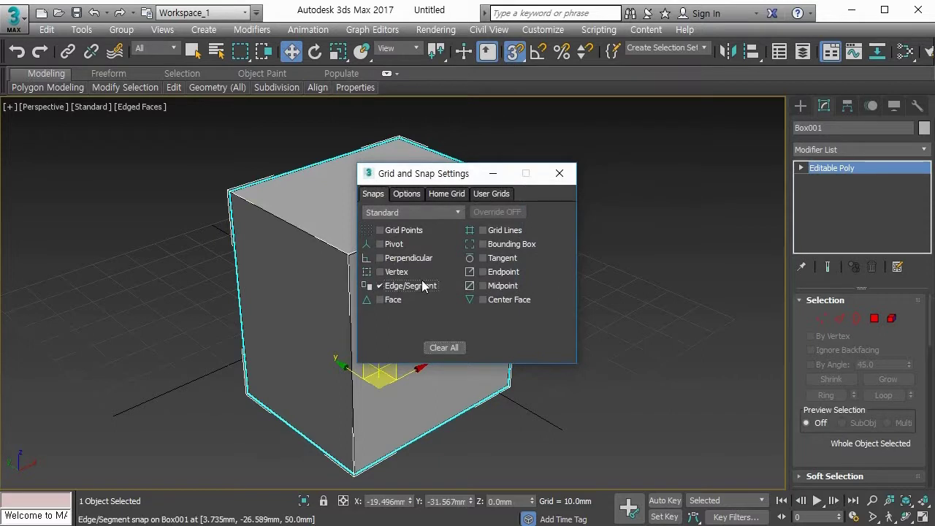
left_click(393, 300)
left_click(559, 175)
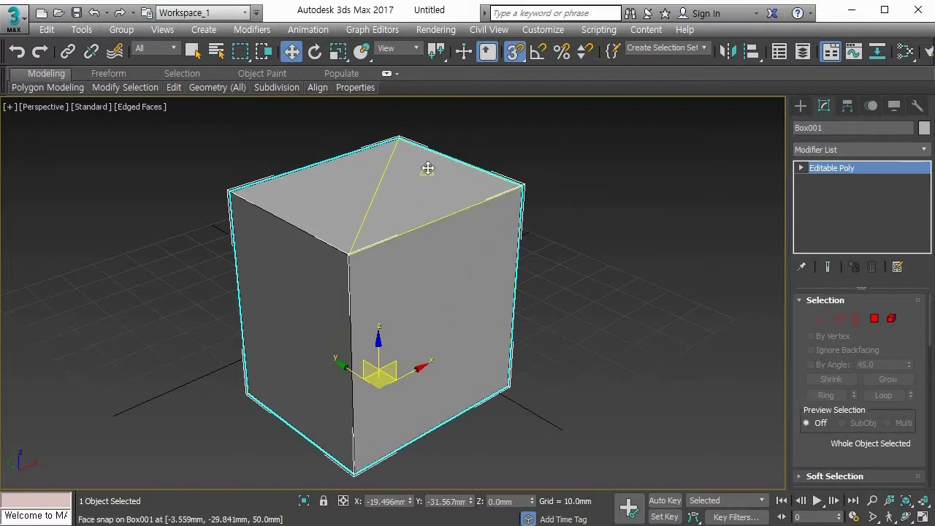
Switch the active snap type from Face to Center Face and try it on the box's faces
right_click(515, 53)
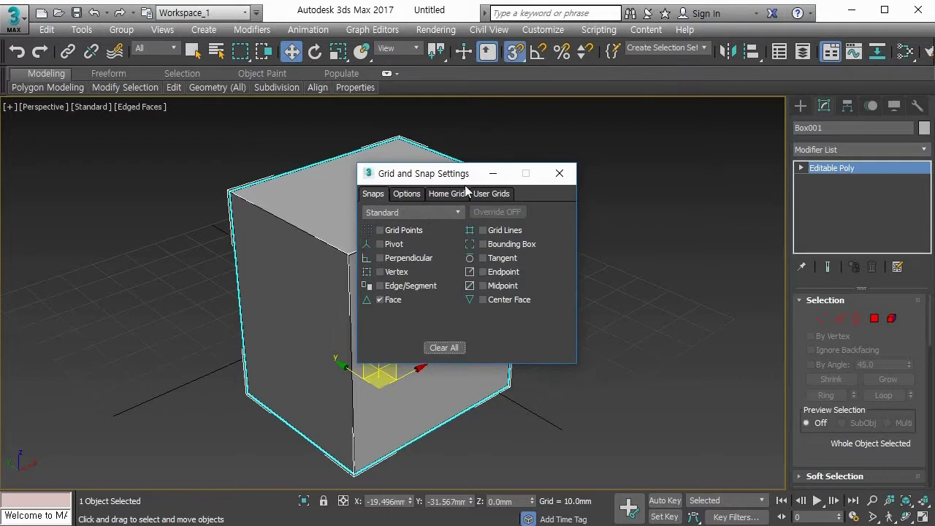
left_click(394, 300)
left_click(560, 175)
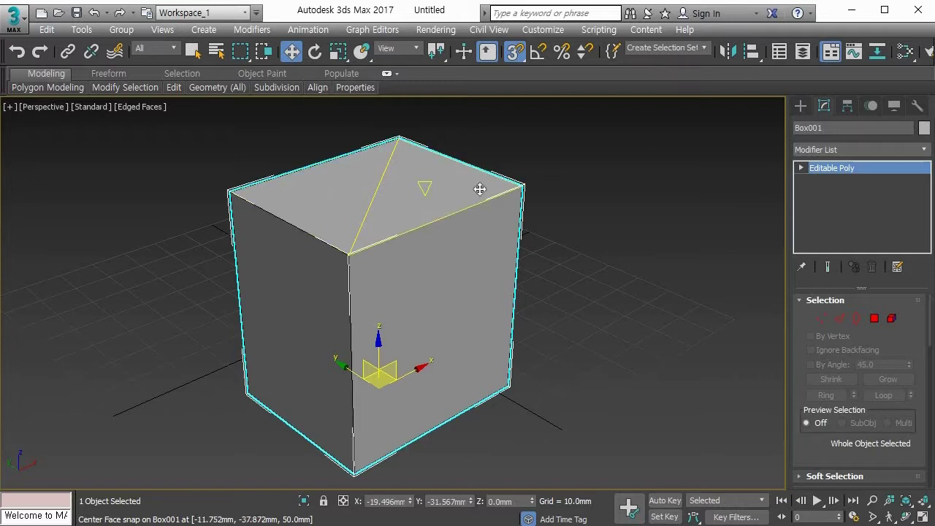
Turn off 3D snapping and deselect the box
right_click(599, 281)
left_click(553, 353)
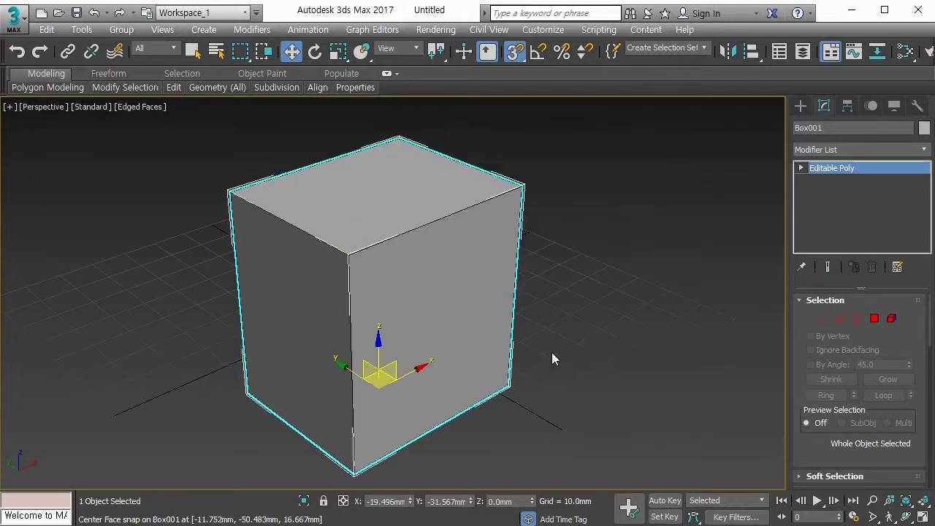
left_click(517, 58)
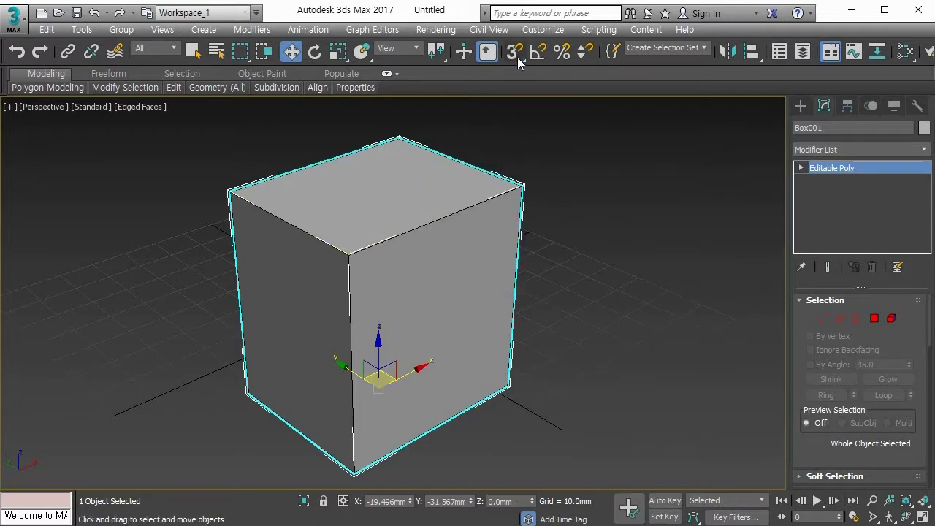
left_click(586, 249)
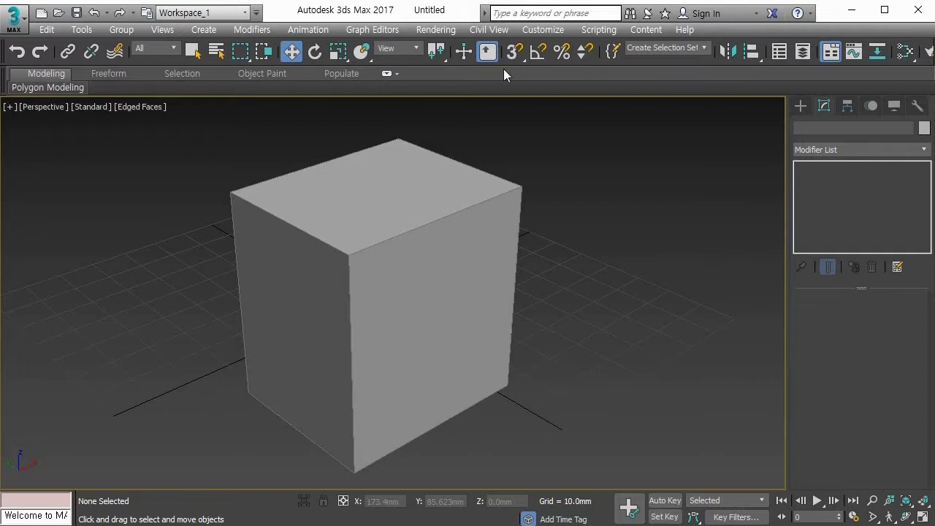
Select the box and move it across the ground plane to about X 38 mm, Y 35 mm
scroll(397, 245, "down", 3)
middle_click_drag(392, 313, 378, 245)
middle_click_drag(380, 294, 384, 313)
middle_click_drag(383, 313, 373, 321, "alt")
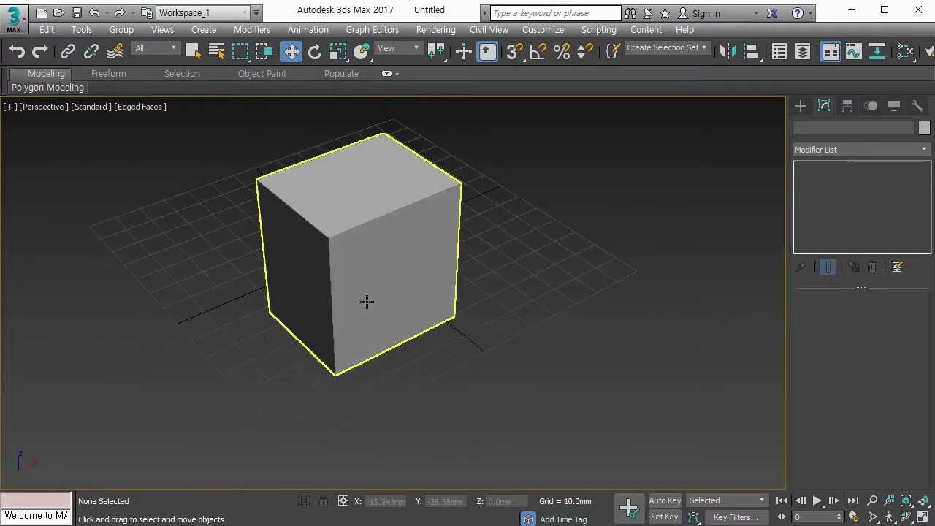
left_click(367, 301)
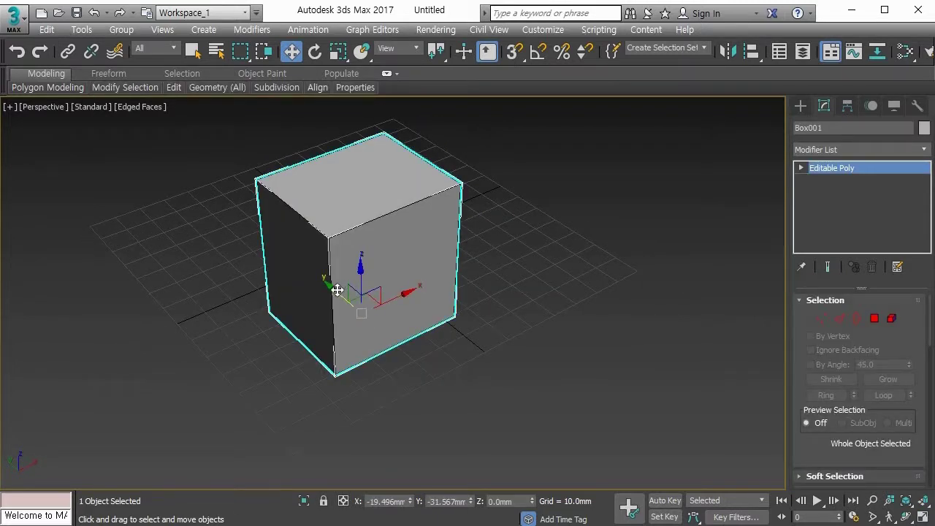
left_click_drag(335, 284, 429, 155)
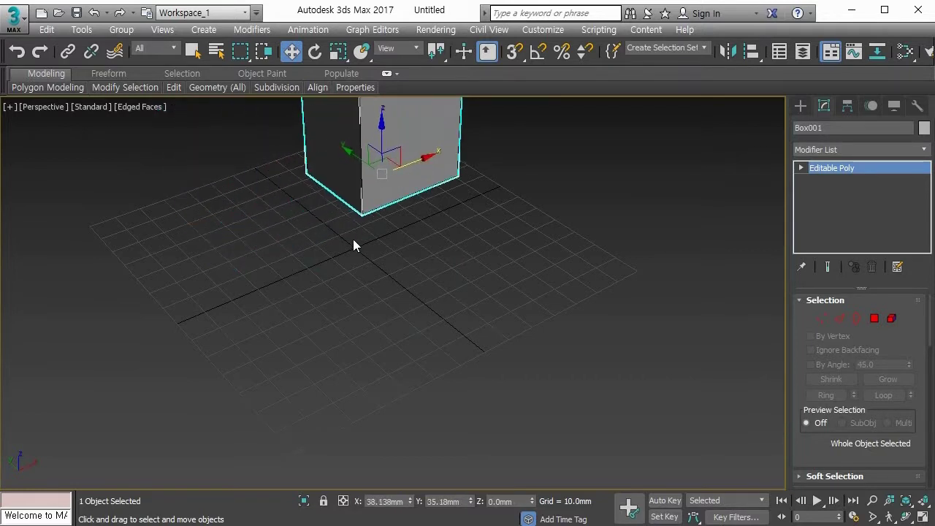
Set the snap type to Endpoint and turn 3D snapping on
middle_click_drag(352, 239, 342, 265)
scroll(348, 268, "down", 3)
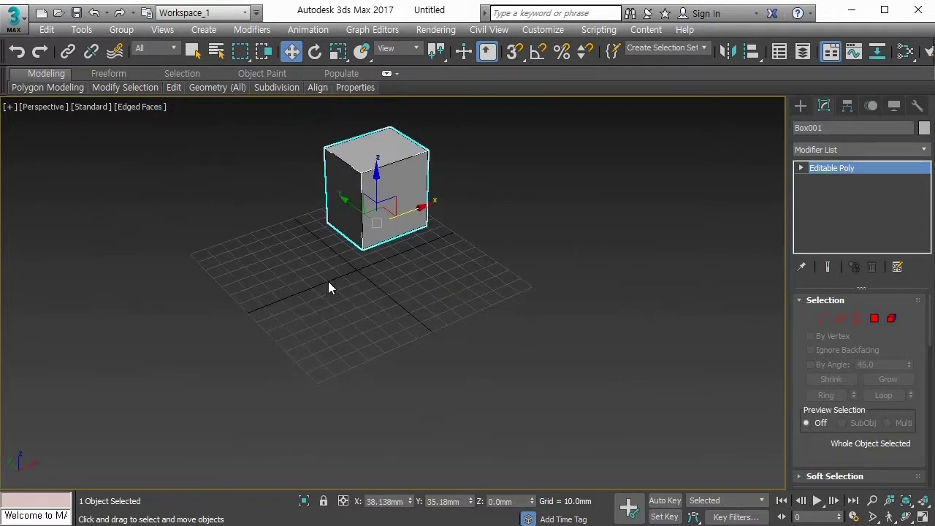
right_click(514, 52)
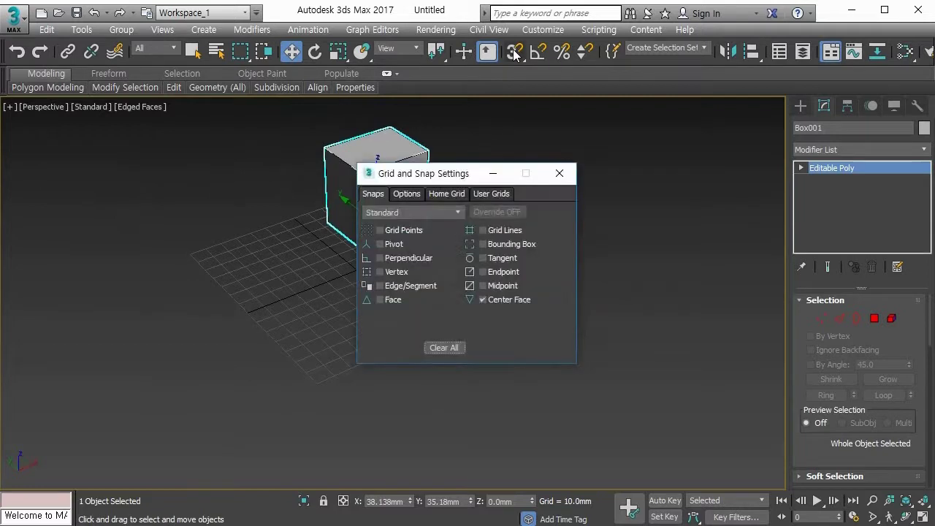
left_click(492, 271)
left_click(558, 175)
left_click(515, 53)
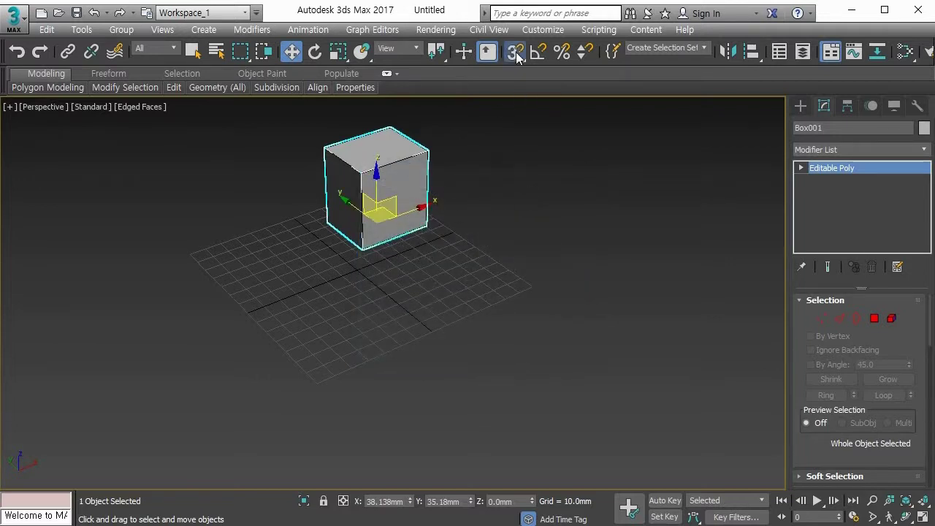
Draw a line from a free ground point outside the grid to the box's nearest top corner with Endpoint snapping
left_click(801, 109)
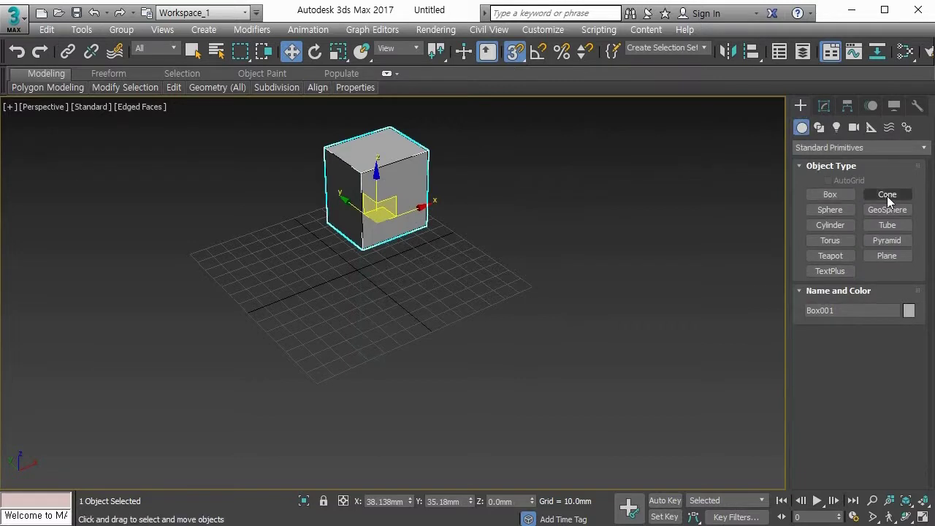
left_click(819, 128)
left_click(831, 206)
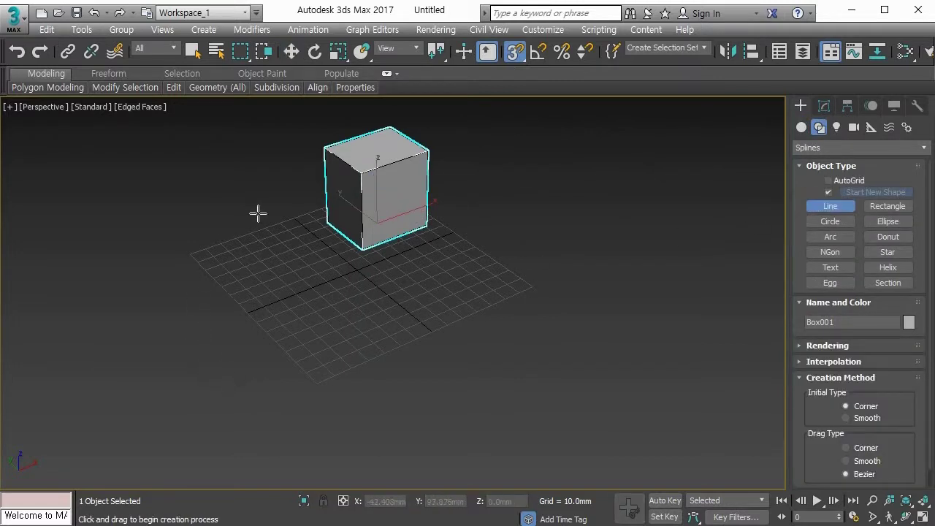
left_click(216, 385)
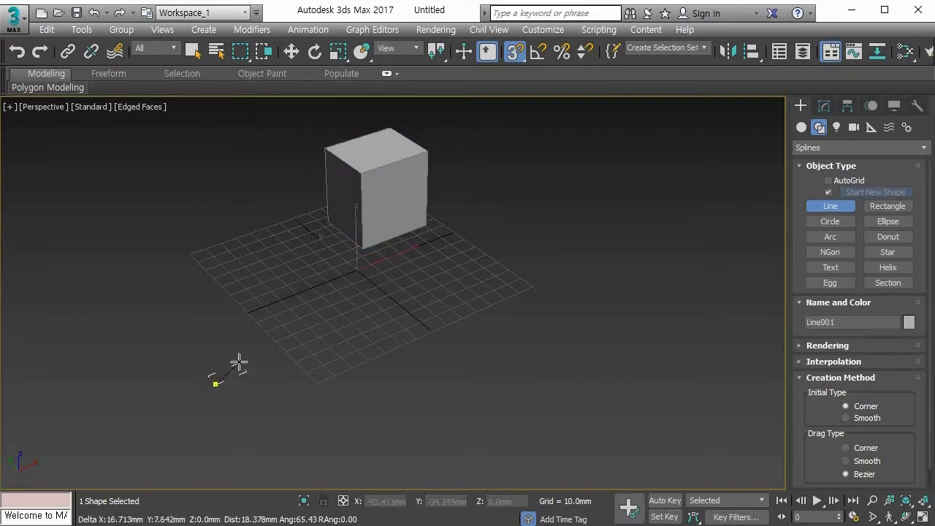
left_click(360, 175)
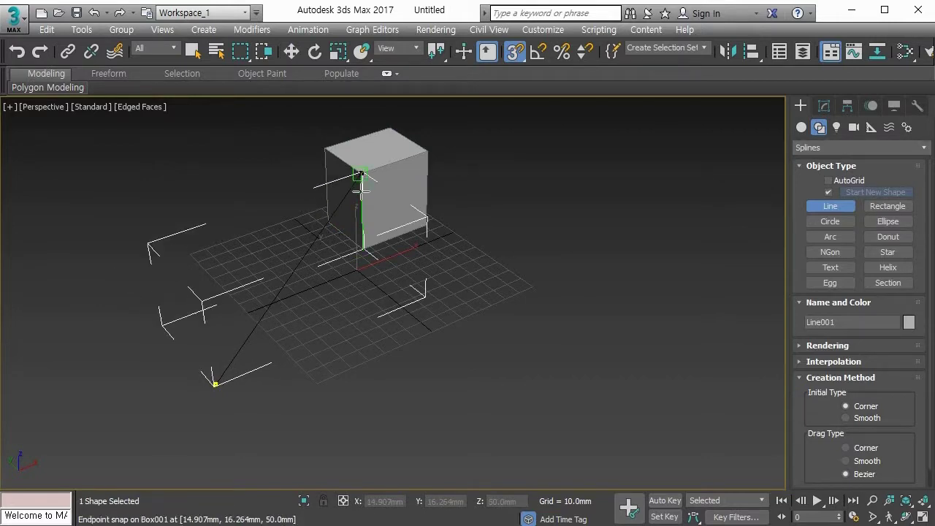
Draw a second line from a free ground point beside the box to its nearest top corner with Endpoint snapping
middle_click_drag(384, 200, 313, 288, "alt")
scroll(336, 271, "up", 8)
left_click(645, 349)
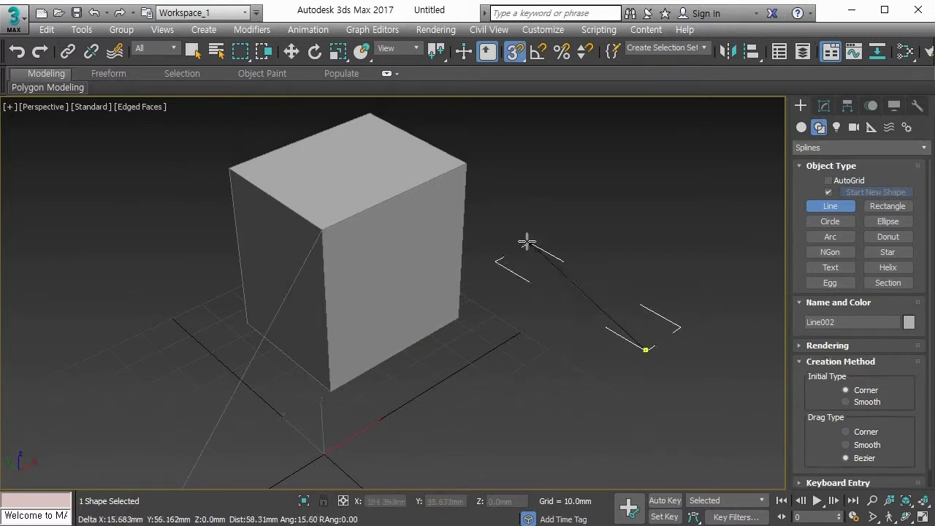
left_click(466, 162)
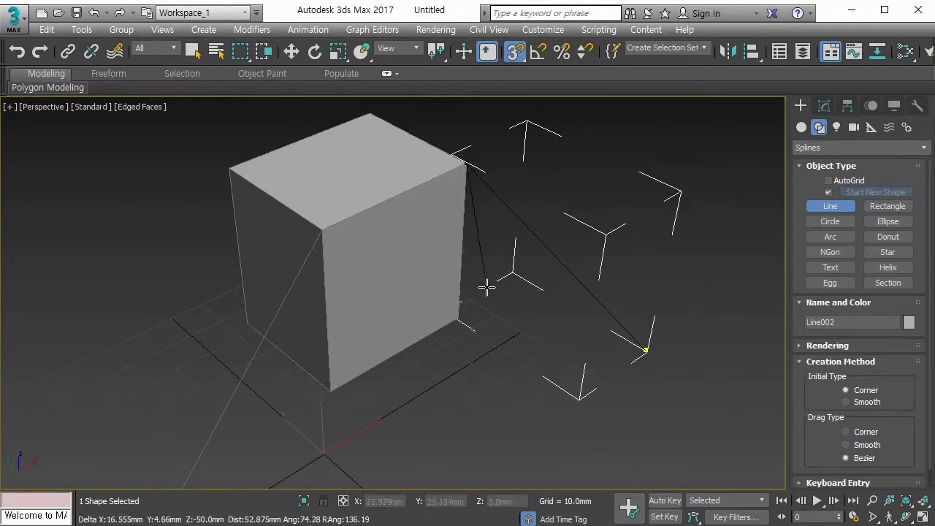
right_click(501, 309)
middle_click_drag(501, 308, 435, 331, "alt")
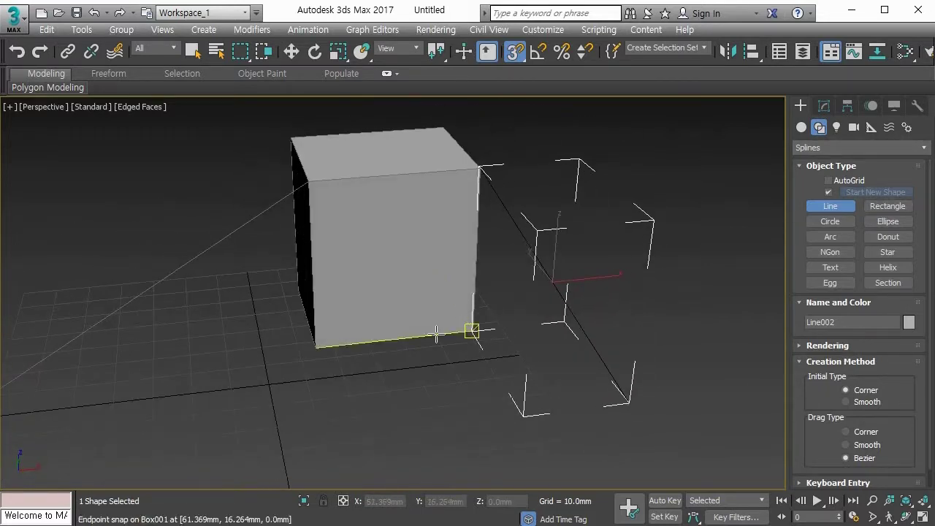
Undo both test lines so that only the box is left
key("ctrl+z")
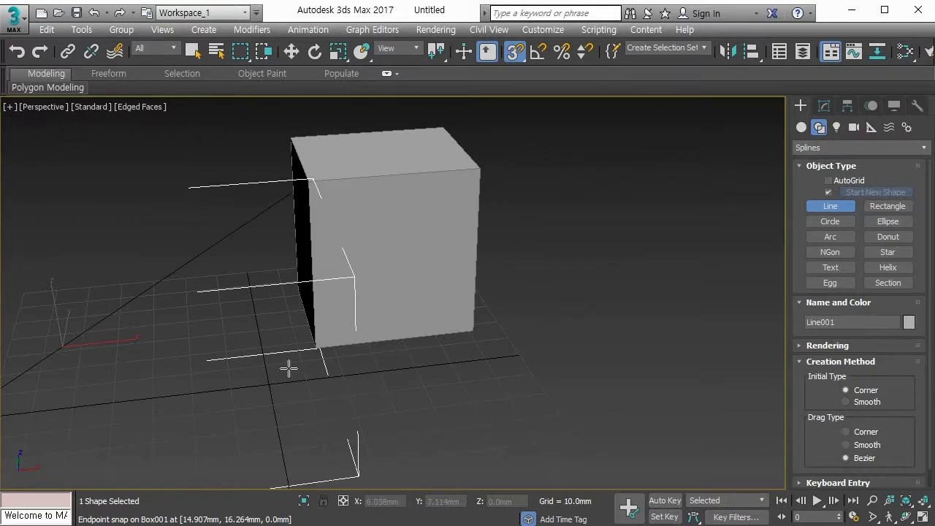
key("ctrl+z")
scroll(254, 373, "down", 3)
middle_click_drag(254, 384, 328, 377)
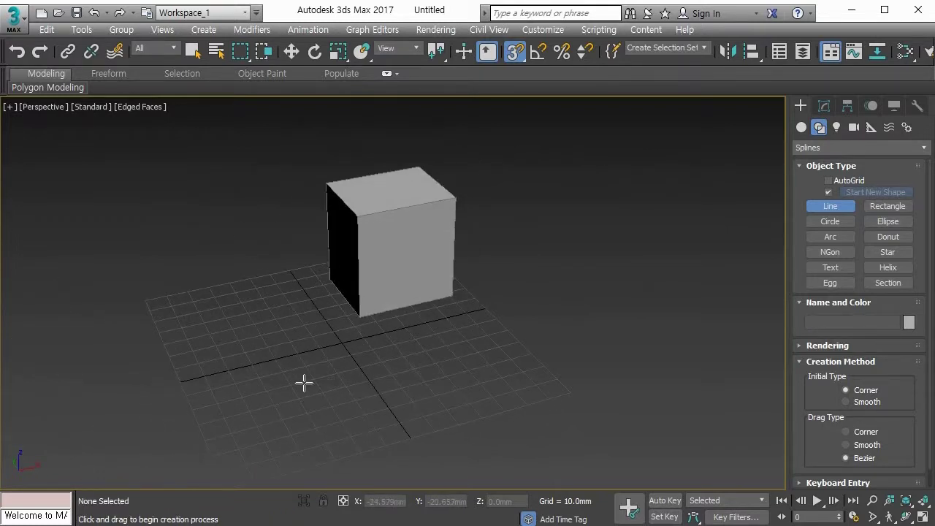
In the maximized Front view, draw a line from a free point below the box to its lower-left corner using 3D Endpoint snapping
key("w")
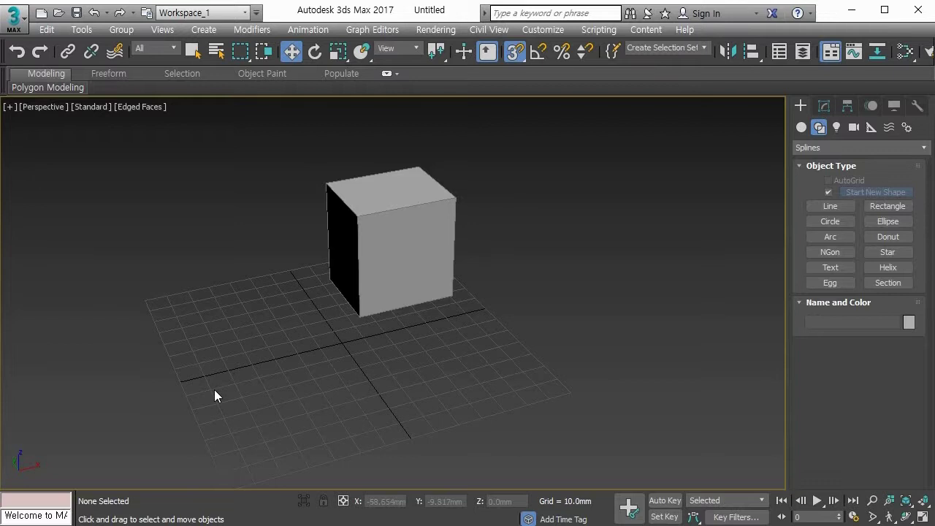
key("alt+w")
left_click(515, 195)
key("alt+w")
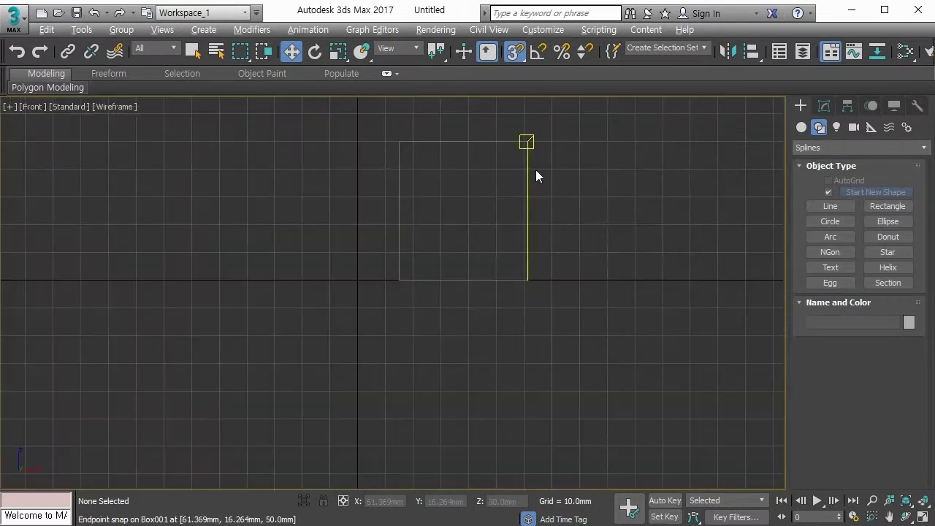
left_click(816, 206)
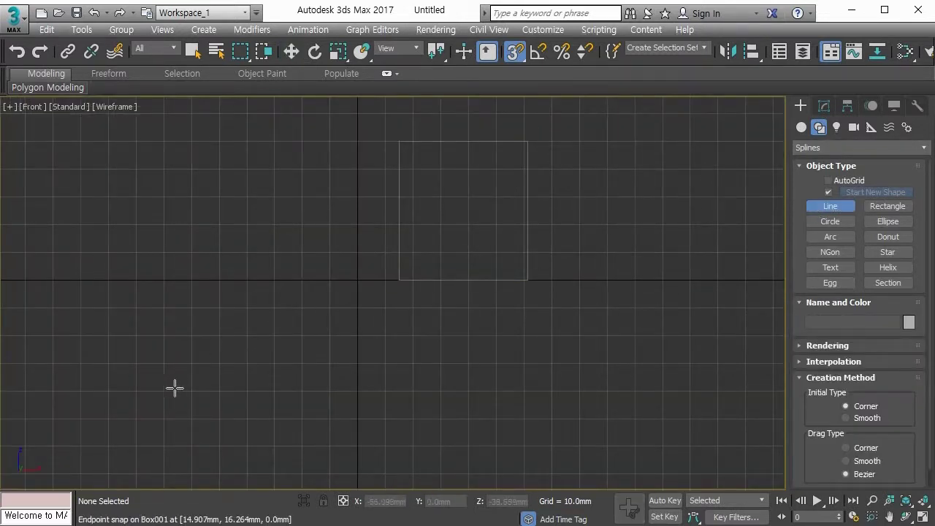
left_click(150, 404)
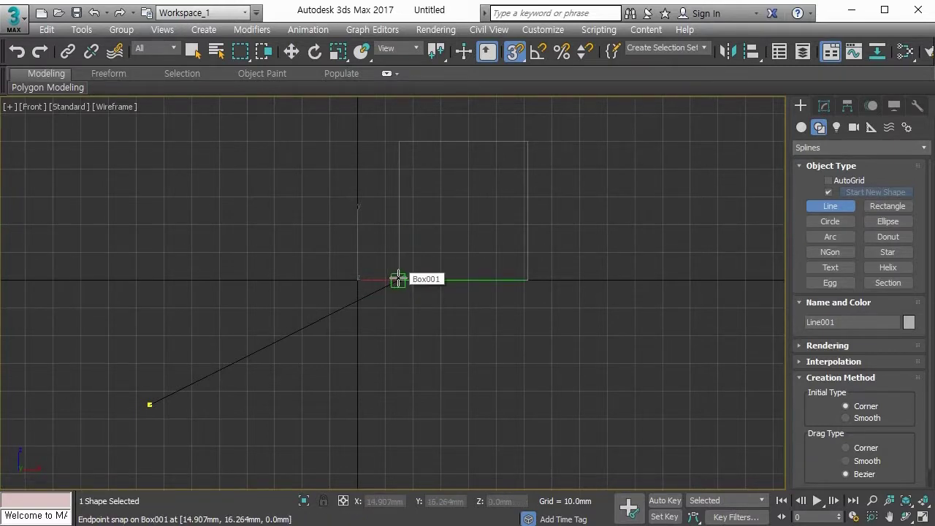
left_click(398, 279)
right_click(398, 278)
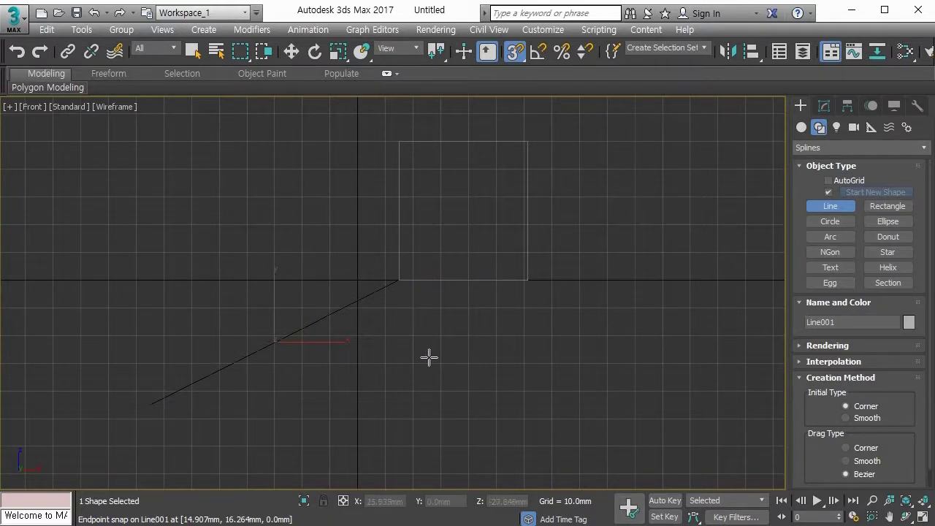
Return to the maximized Perspective view, inspect how the line meets the box corner, and delete the line
key("alt+w")
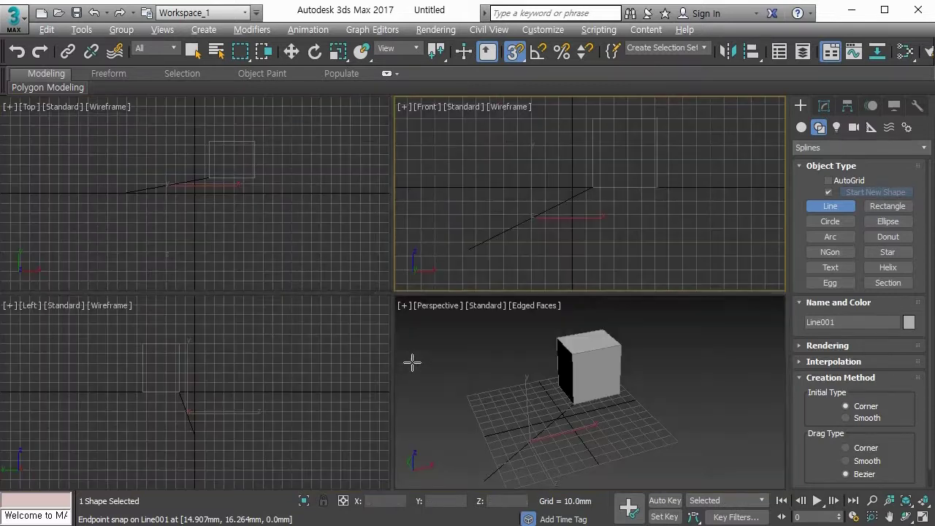
right_click(413, 361)
key("alt+w")
middle_click_drag(523, 379, 361, 355, "alt")
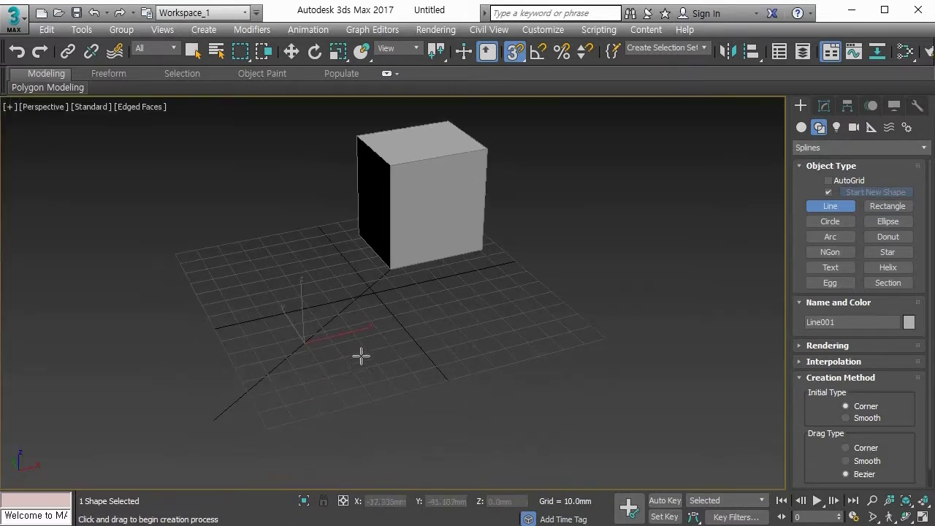
key("w")
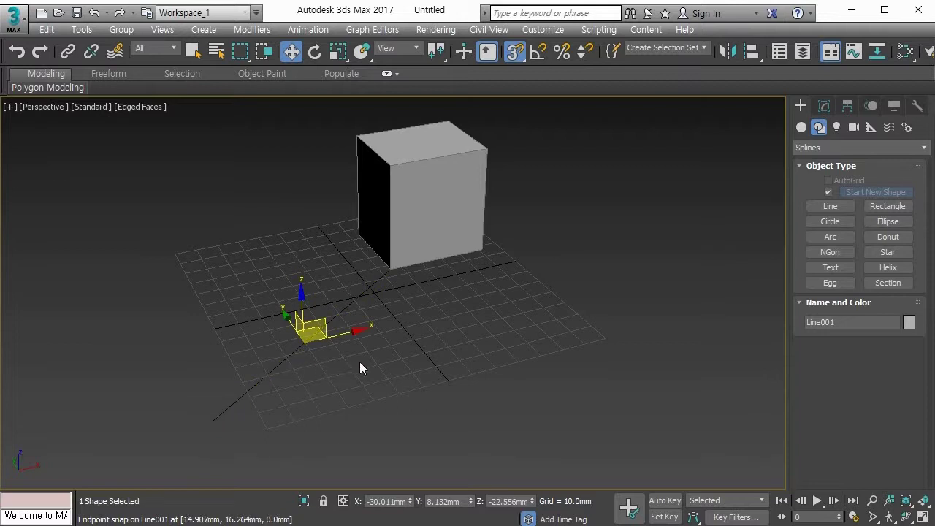
middle_click_drag(331, 370, 309, 390, "alt")
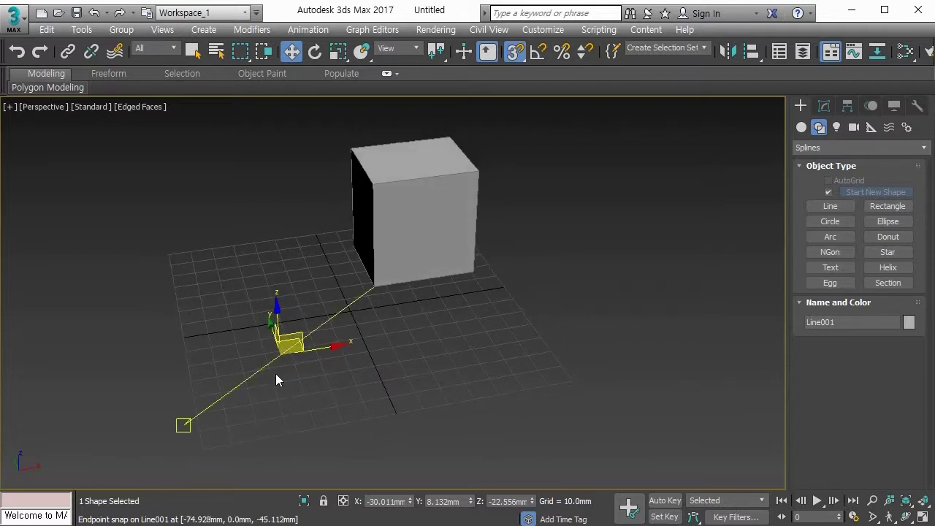
key("Delete")
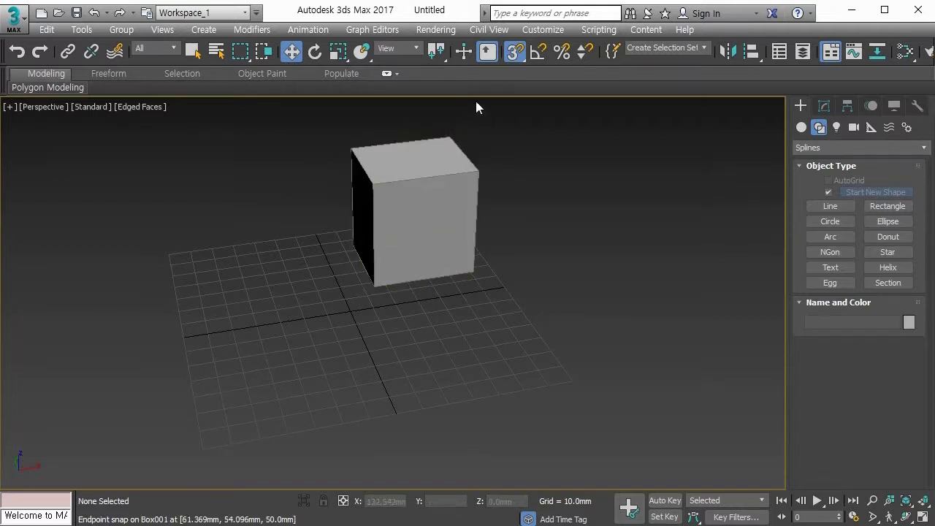
Switch snapping to 2.5D and draw a line in the Front view from a free point to the box's lower-left corner
left_click(515, 56)
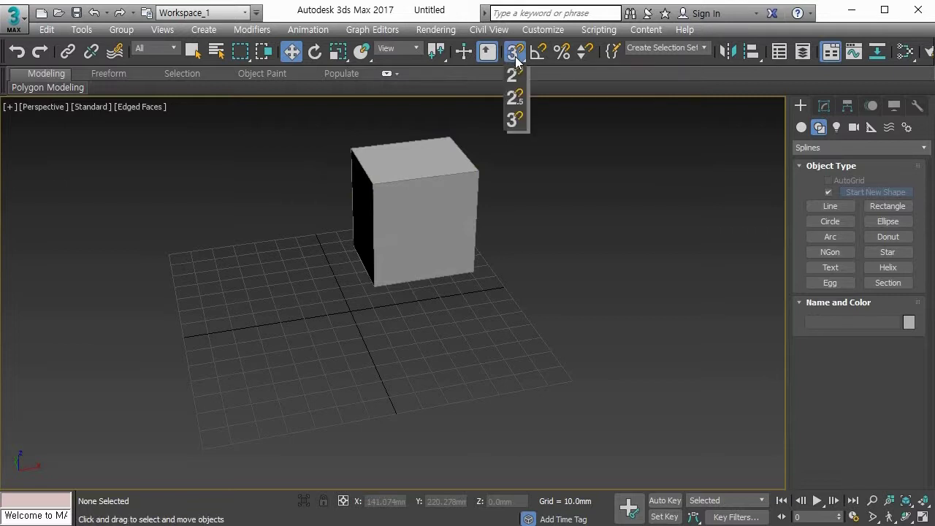
left_click(514, 97)
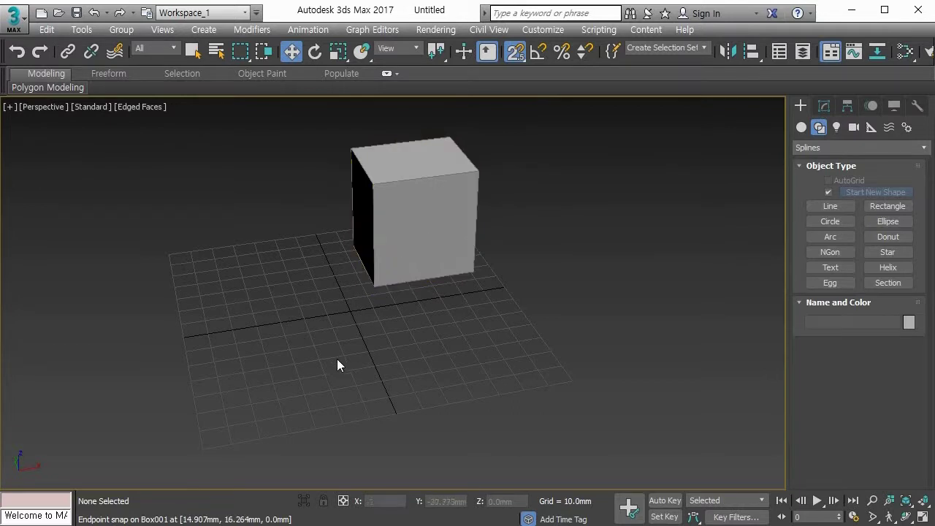
key("alt+w")
key("alt+w")
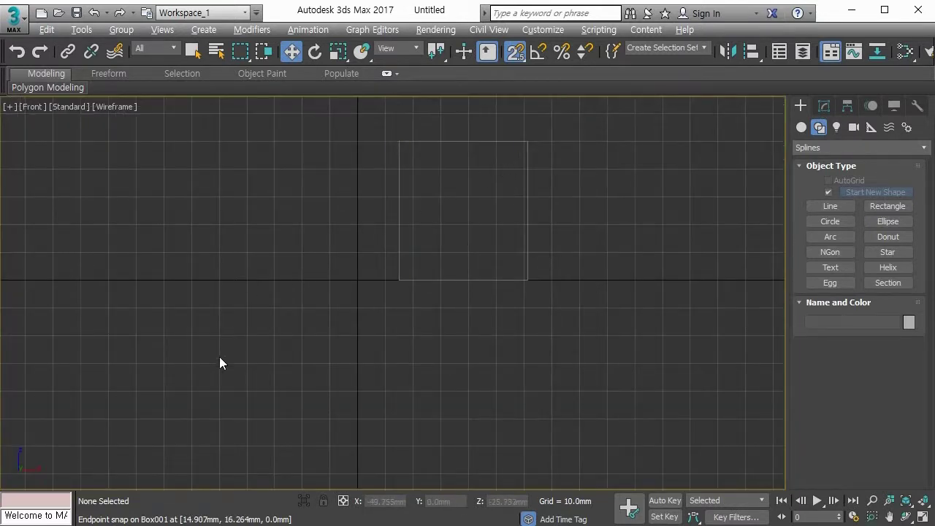
left_click(826, 206)
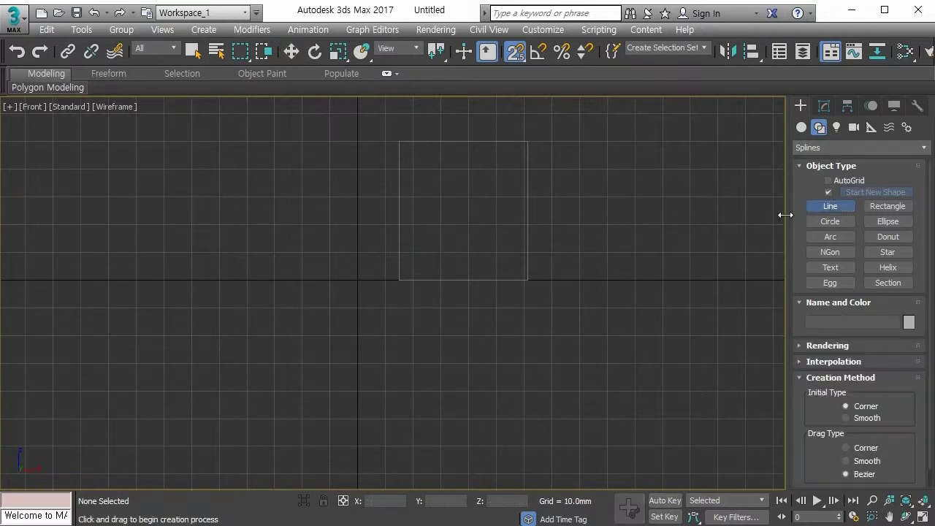
left_click(214, 381)
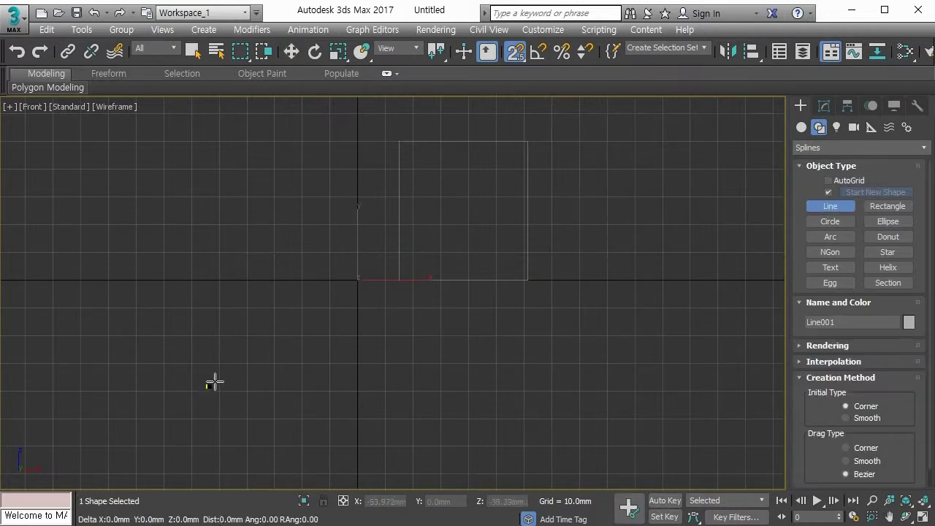
left_click(398, 280)
right_click(428, 350)
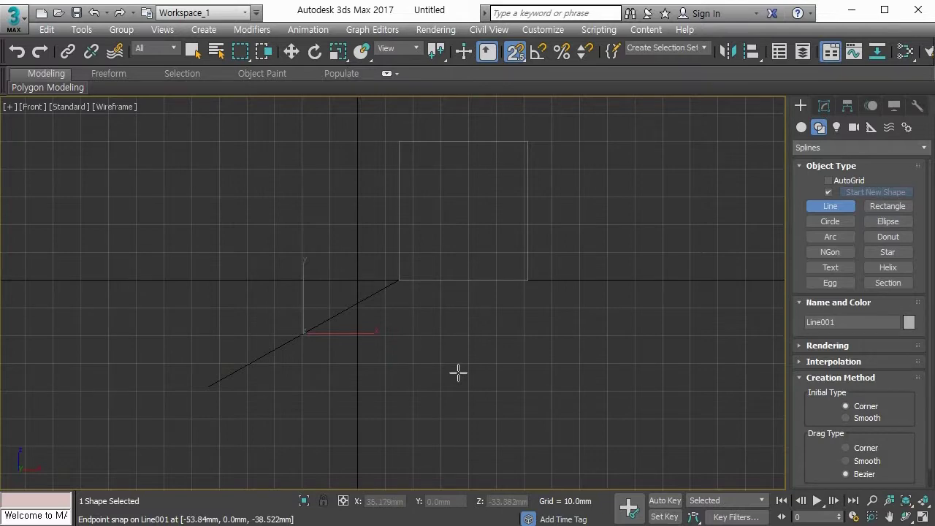
Examine in the Perspective view where the line's end lies relative to the box corner and the ground axis
key("alt+w")
key("alt+w")
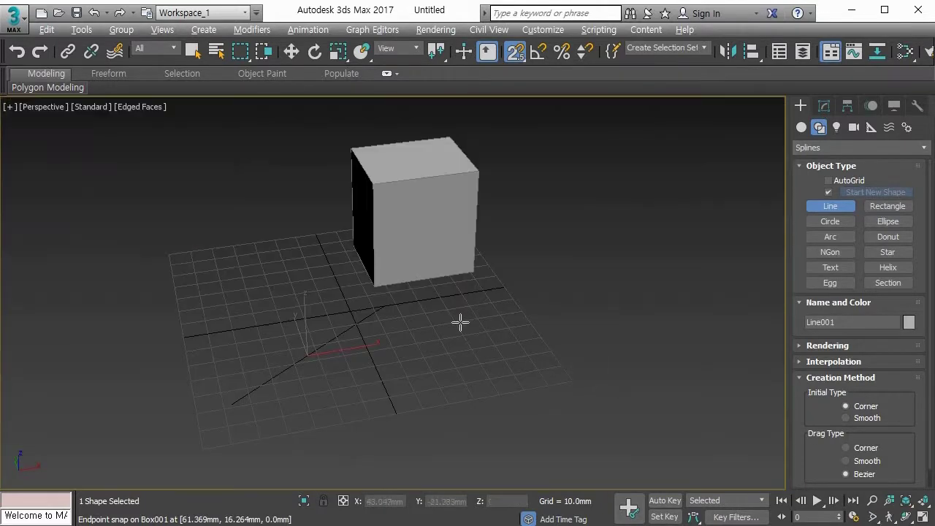
scroll(394, 317, "up", 5)
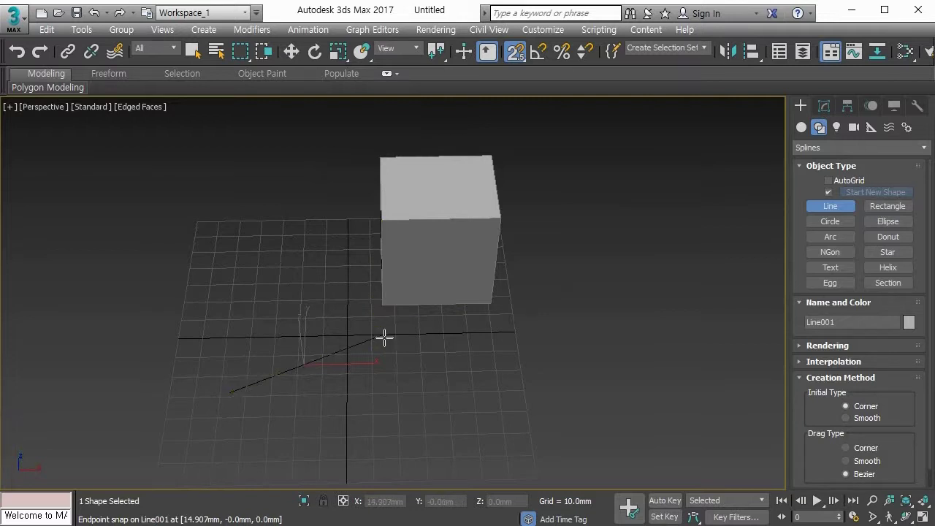
scroll(384, 334, "up", 5)
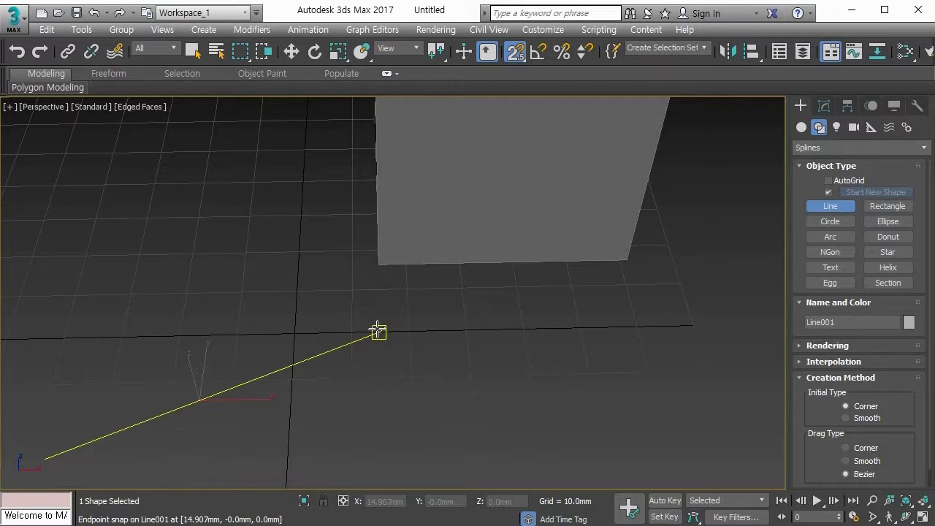
middle_click_drag(382, 336, 430, 357, "alt")
scroll(403, 312, "down", 6)
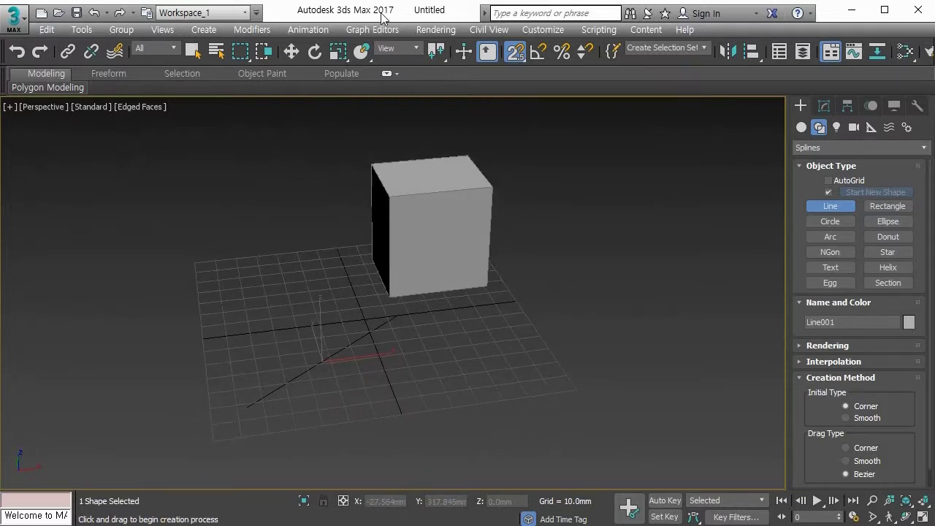
Delete all objects in the scene, both the box and the test line
key("w")
key("ctrl+a")
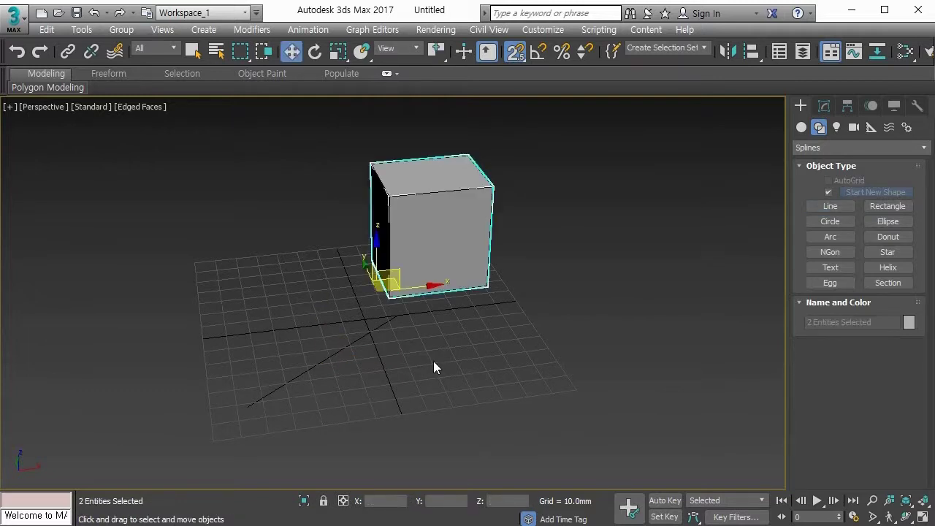
key("Delete")
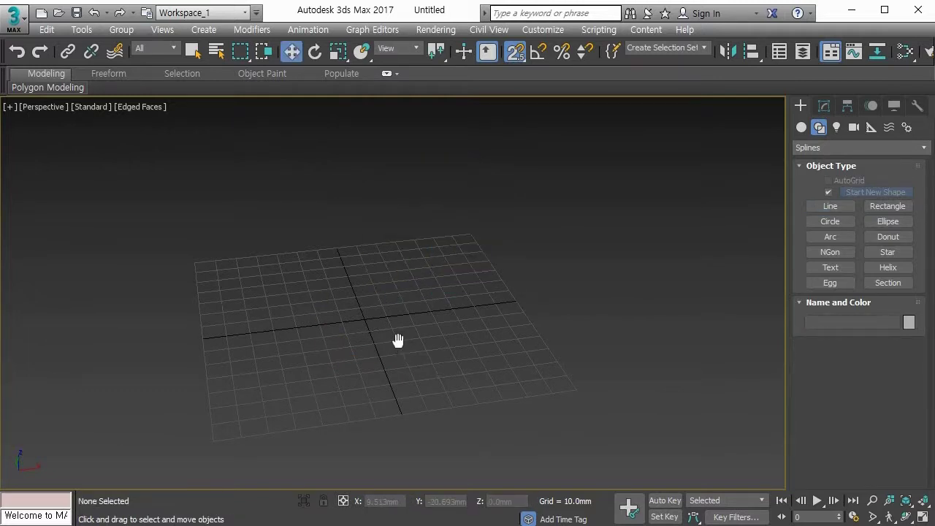
middle_click_drag(397, 341, 434, 325)
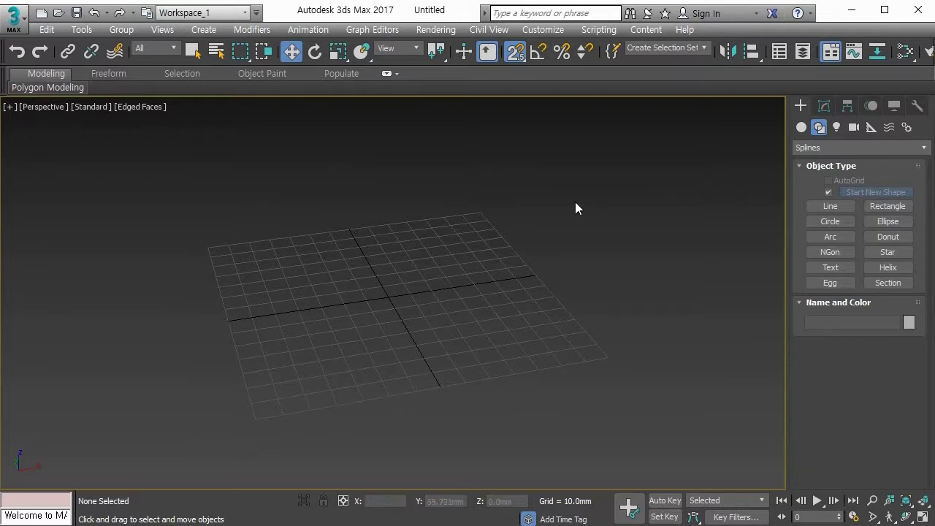
Draw a rectangle about 101 mm long and 113 mm wide on the ground plane and rotate it about 86° around X
left_click(887, 206)
left_click_drag(343, 267, 676, 341)
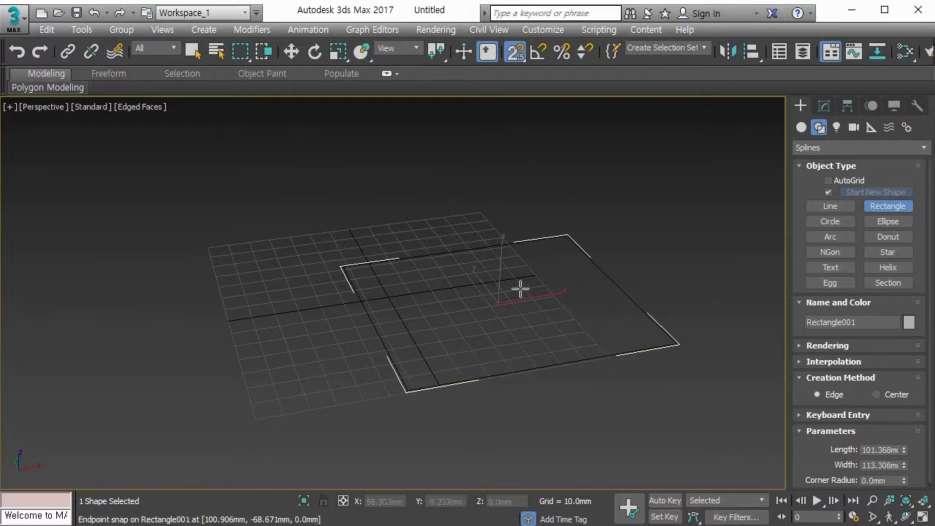
key("r")
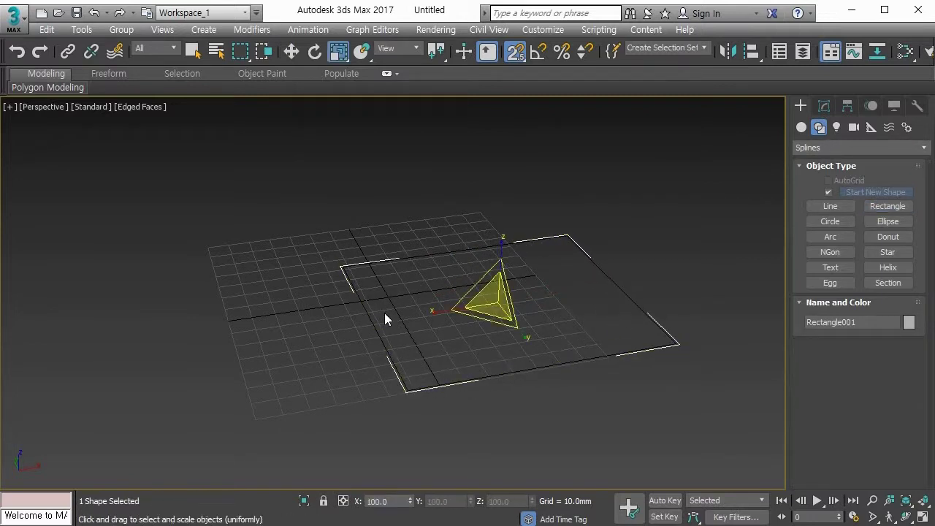
key("e")
left_click_drag(496, 271, 507, 381)
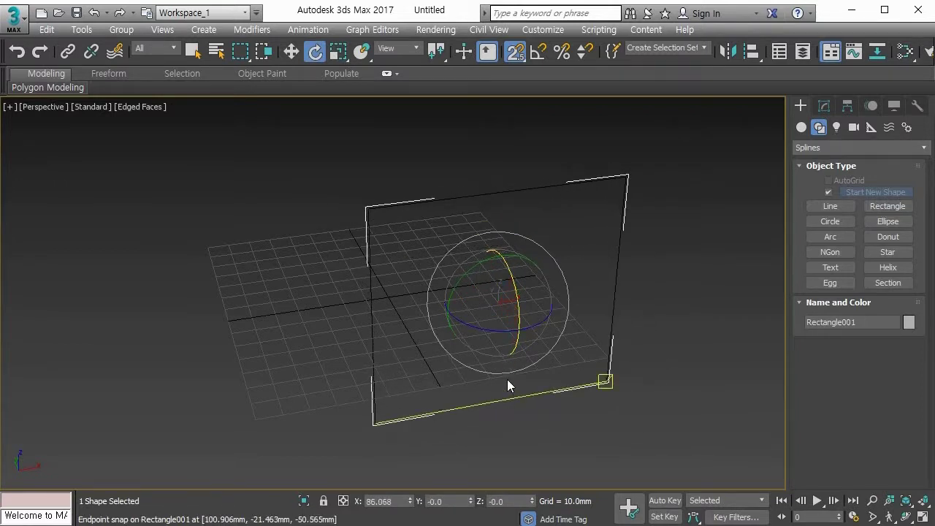
middle_click_drag(507, 380, 457, 361)
Move the rectangle toward the grid centre to about X 10 mm, Y -4 mm, Z 6 mm and turn snapping off
key("w")
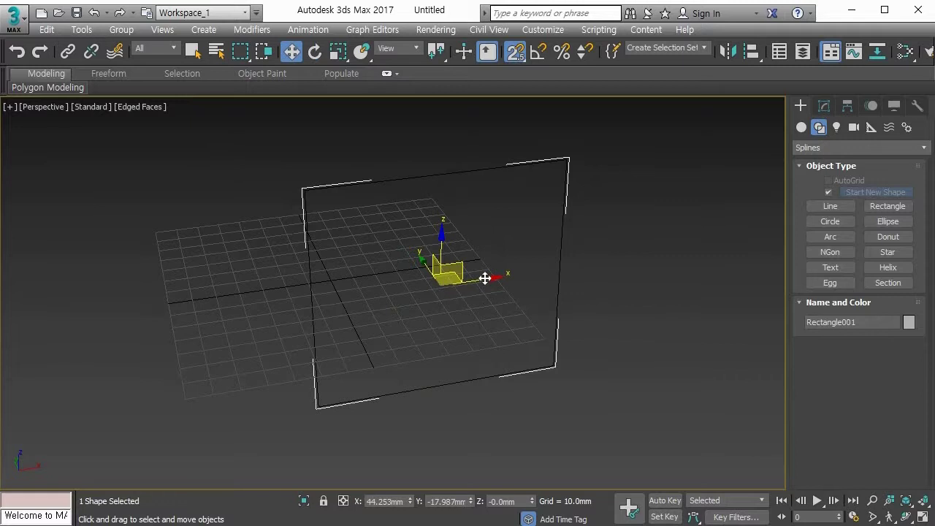
left_click_drag(484, 279, 356, 270)
left_click(515, 54)
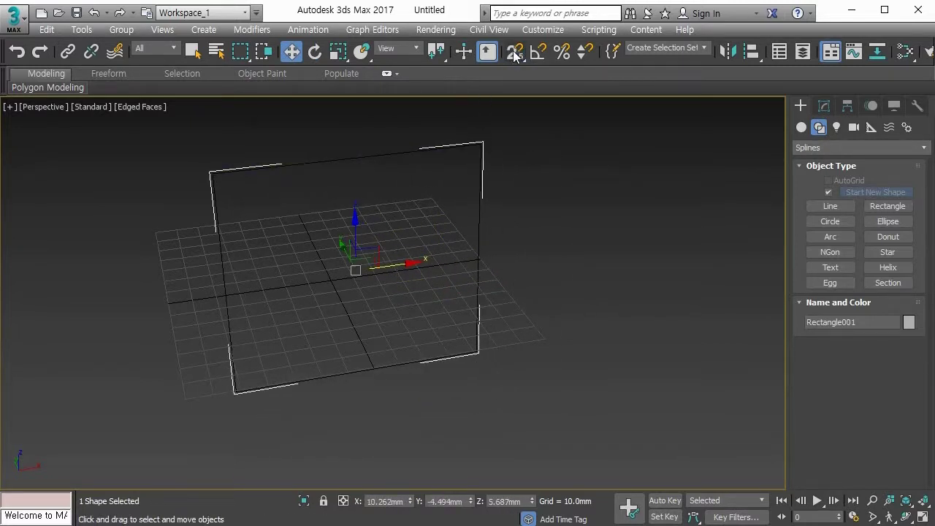
Raise the rectangle along Z to about 26 mm above the ground plane
middle_click_drag(323, 346, 317, 328, "alt")
key("g")
key("g")
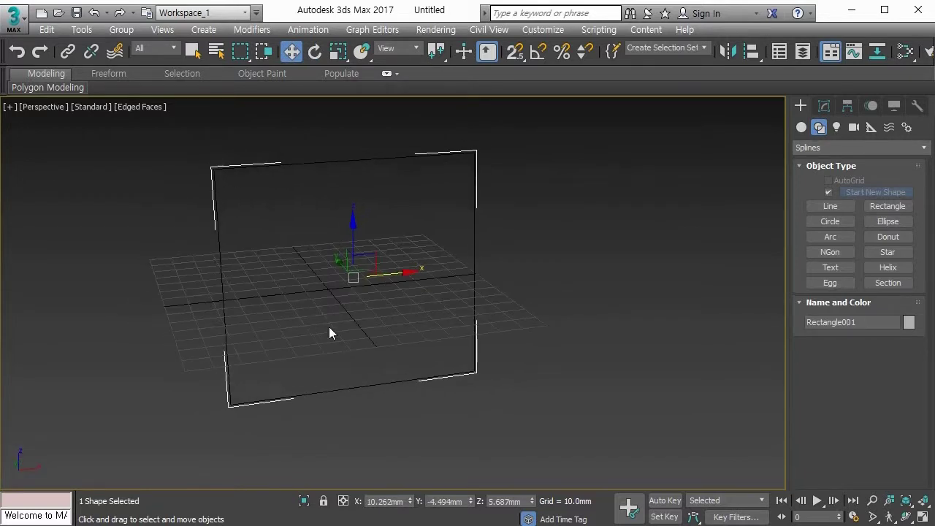
left_click_drag(355, 226, 352, 183)
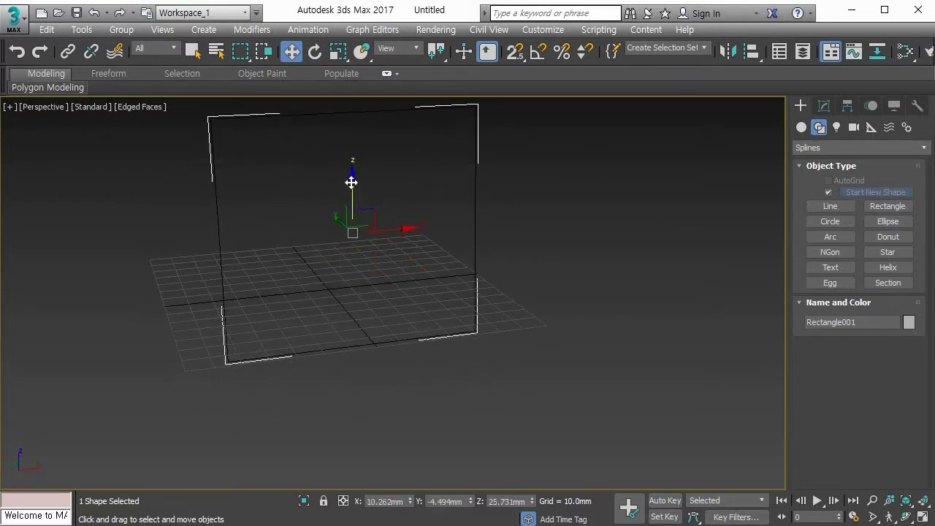
Raise the upright rectangle along Z to about 51 mm and shift it along X to about 4 mm
middle_click_drag(351, 184, 361, 236, "alt")
middle_click_drag(380, 207, 384, 222, "alt")
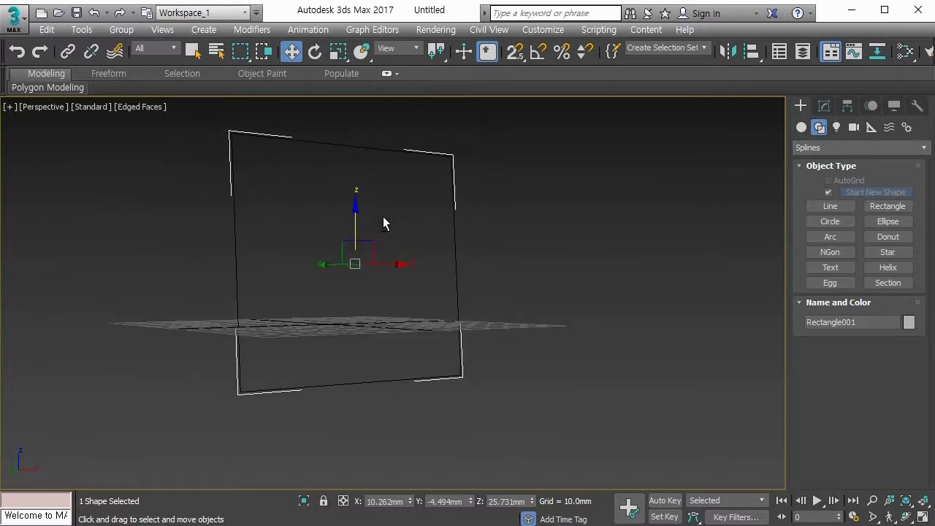
left_click_drag(355, 210, 357, 150)
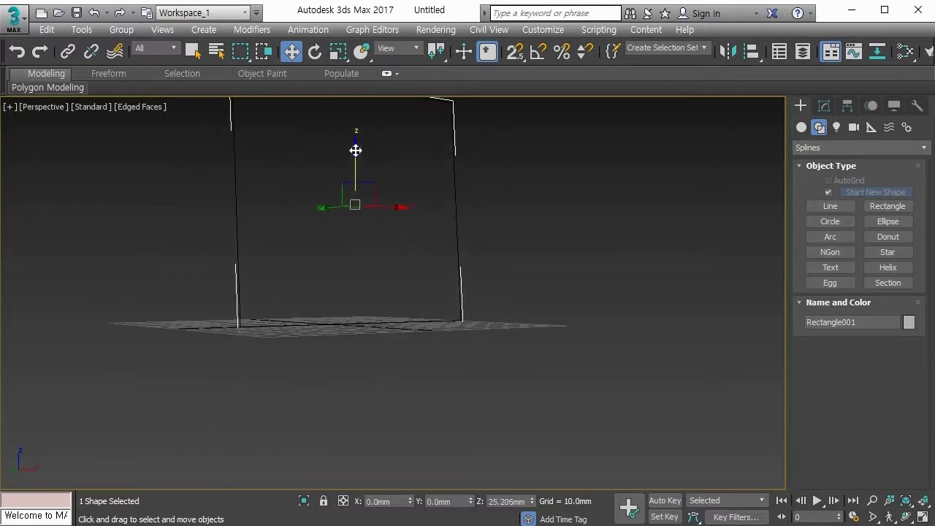
key("alt+w")
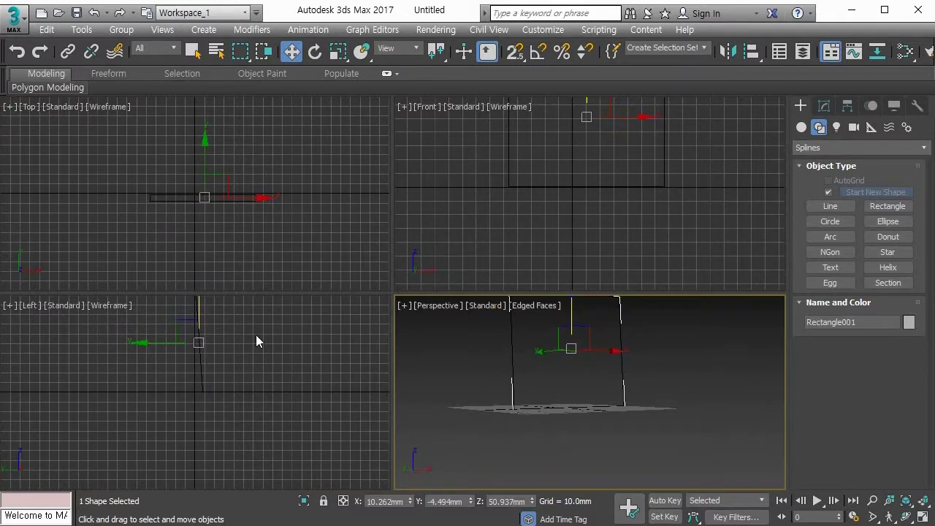
key("alt+w")
middle_click_drag(506, 309, 460, 352, "alt")
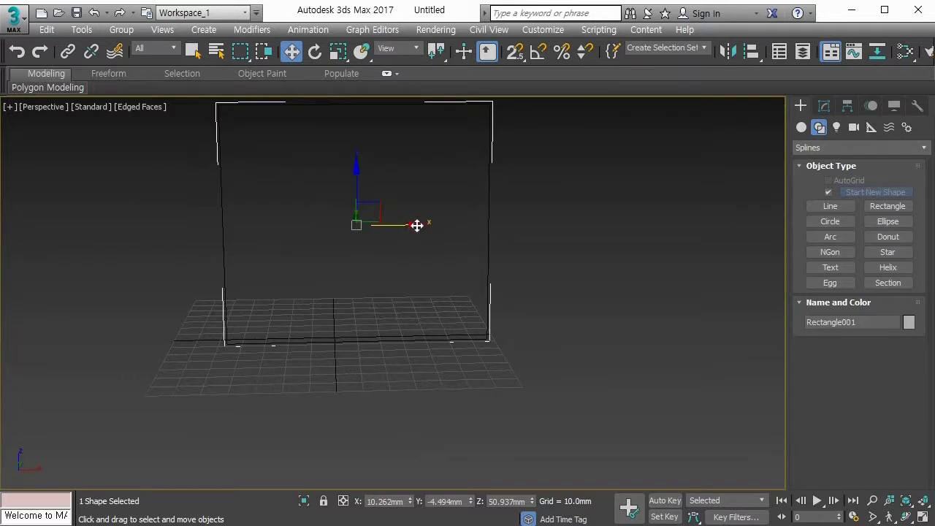
left_click_drag(417, 225, 403, 230)
middle_click_drag(358, 288, 409, 326, "alt")
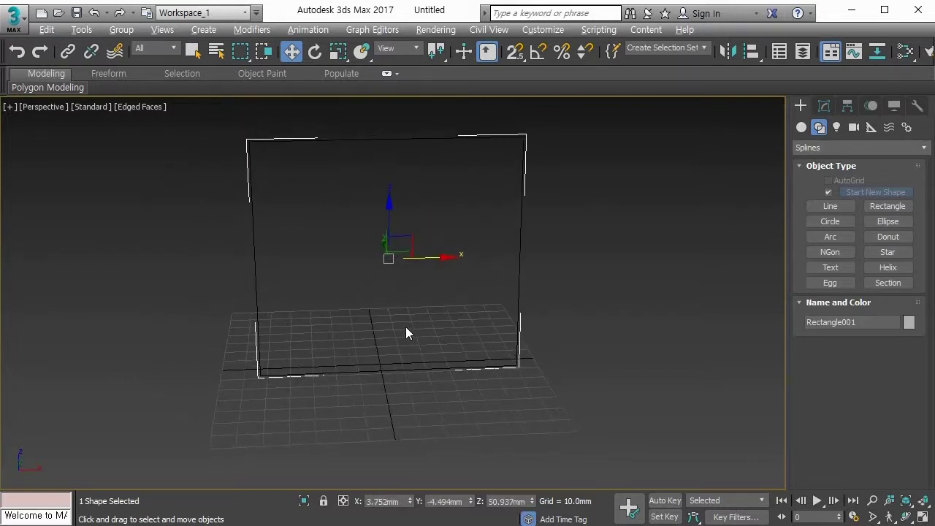
middle_click_drag(405, 331, 454, 353, "alt")
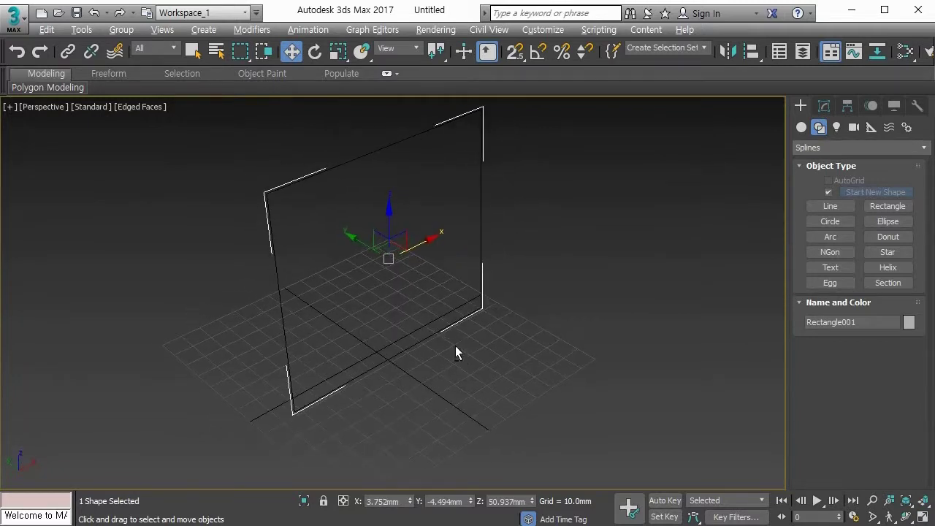
Create two boxes on the ground plane behind the rectangle, about 26 × 20 × 20 mm and about 25 × 26 × 30 mm
left_click(801, 127)
left_click(830, 194)
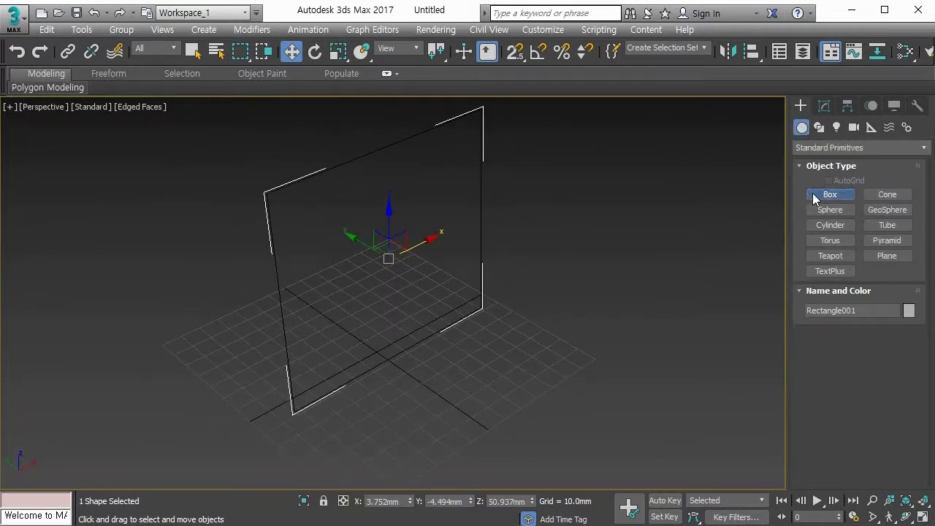
left_click_drag(272, 312, 281, 333)
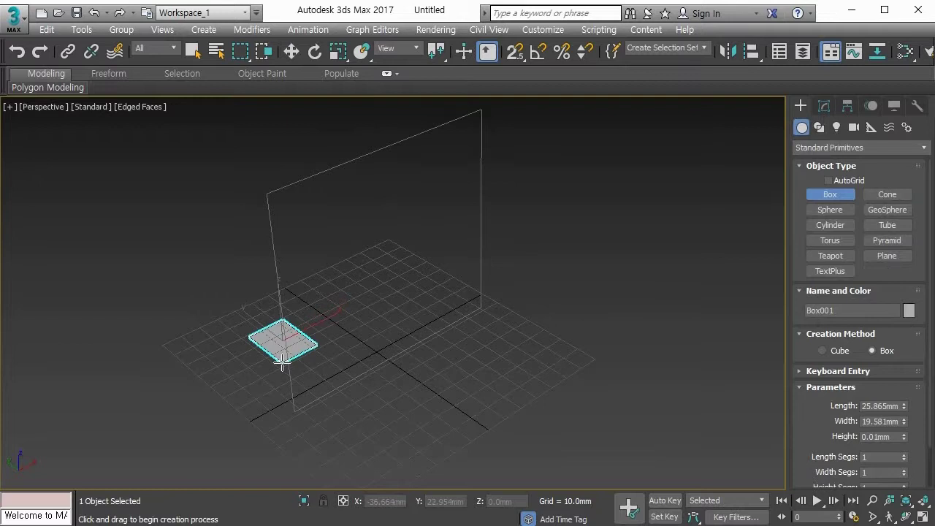
left_click(274, 322)
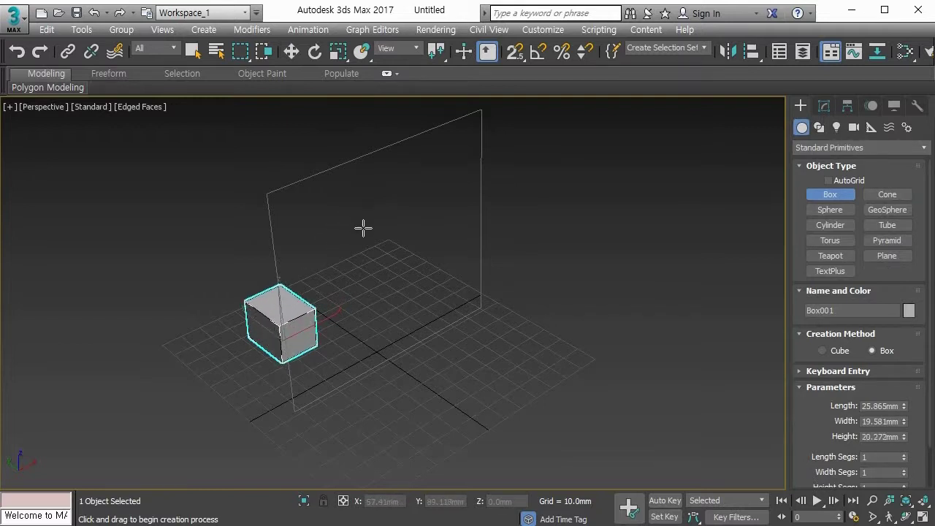
left_click_drag(365, 235, 387, 257)
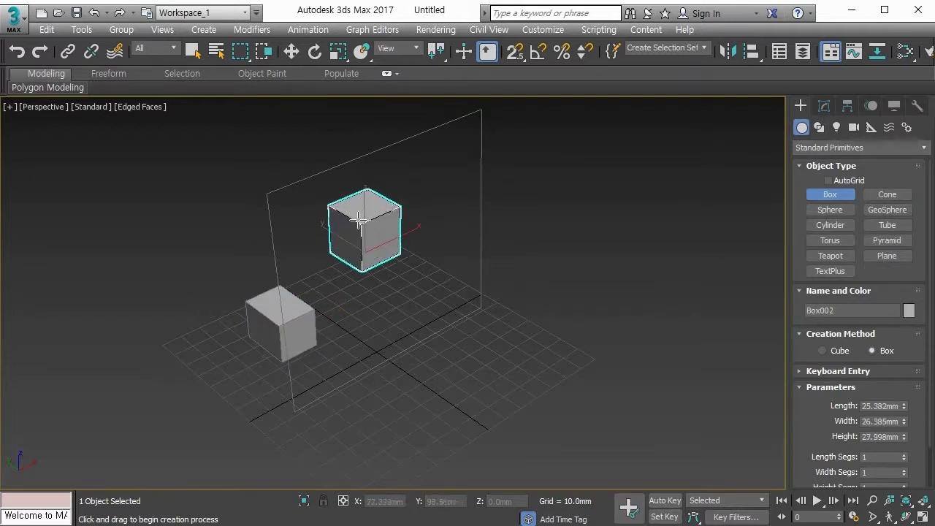
Examine from several angles how the two boxes lie in depth relative to the upright rectangle
middle_click_drag(457, 373, 499, 398, "alt")
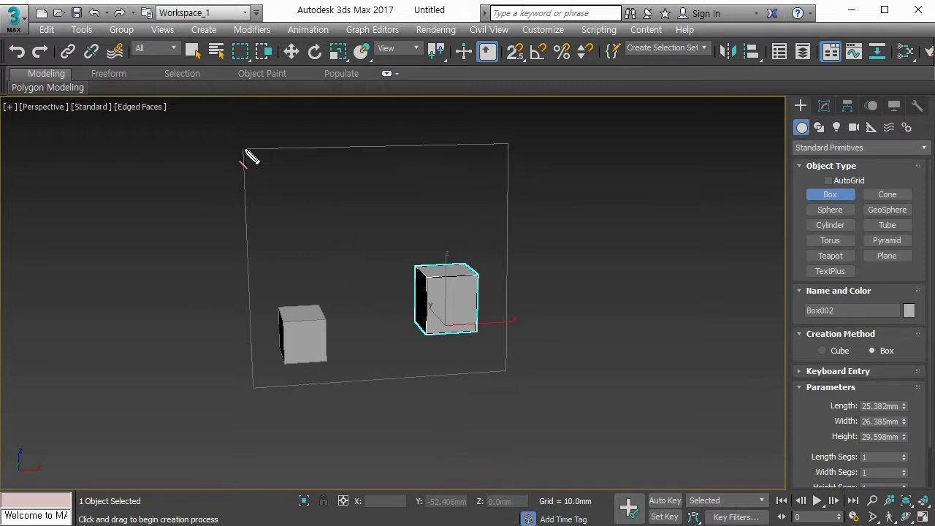
mouse_move(245, 150)
left_mouse_down()
mouse_move(504, 143)
mouse_move(505, 374)
mouse_move(251, 387)
mouse_move(245, 151)
left_mouse_up()
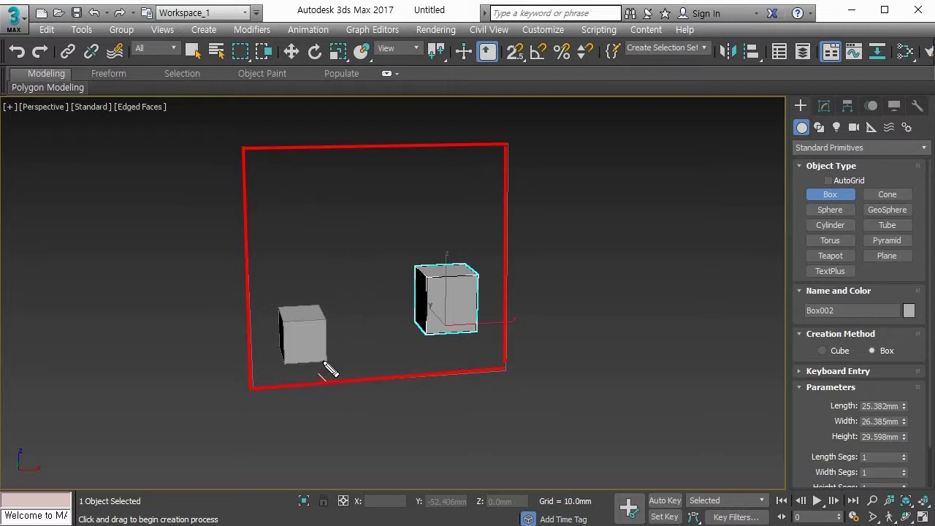
left_click_drag(322, 360, 427, 338)
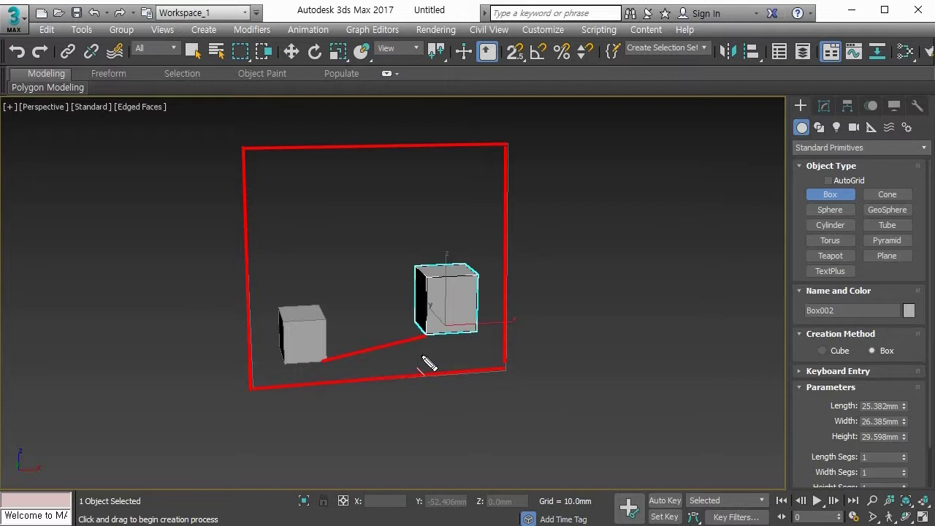
key("Escape")
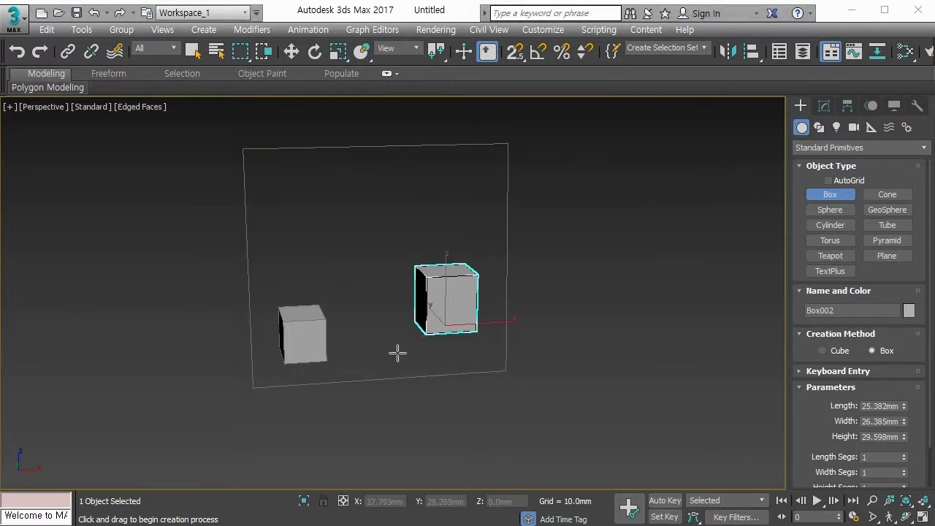
middle_click_drag(396, 351, 535, 390)
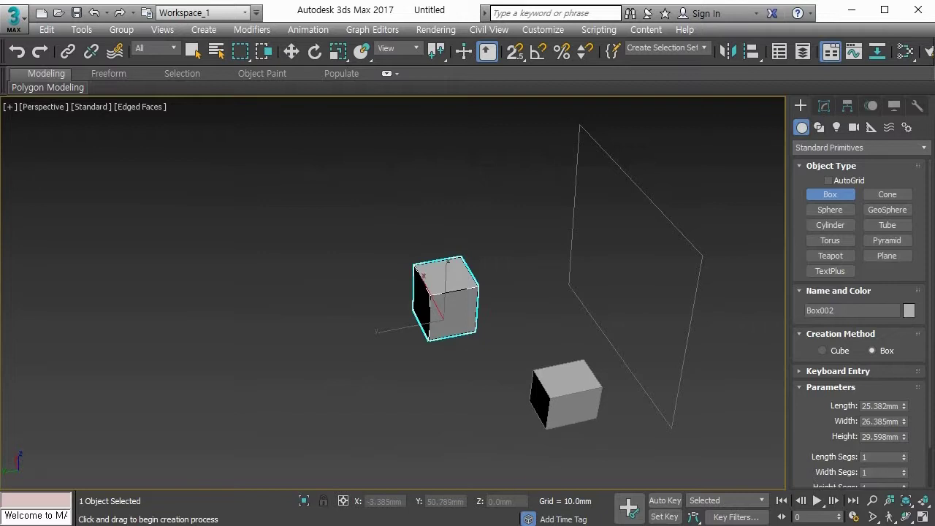
mouse_move(525, 399)
left_mouse_down()
mouse_move(479, 352)
mouse_move(476, 335)
left_mouse_up()
key("Escape")
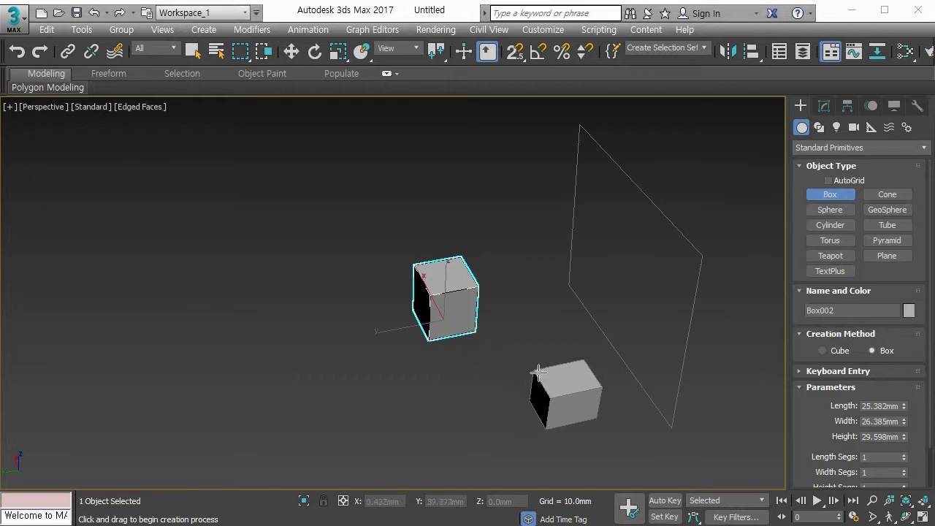
mouse_move(536, 372)
middle_mouse_down("alt")
mouse_move(506, 388)
mouse_move(333, 378)
mouse_move(343, 373)
middle_mouse_up("alt")
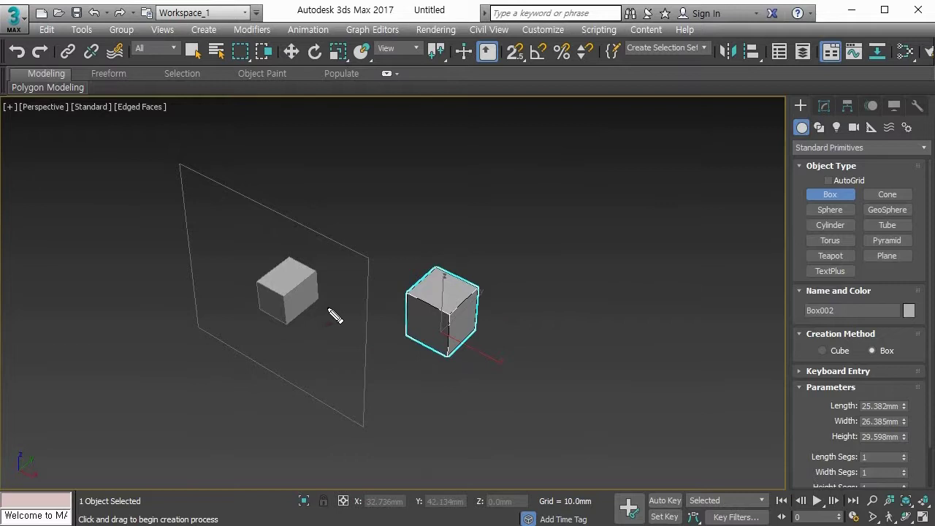
left_click_drag(317, 300, 407, 339)
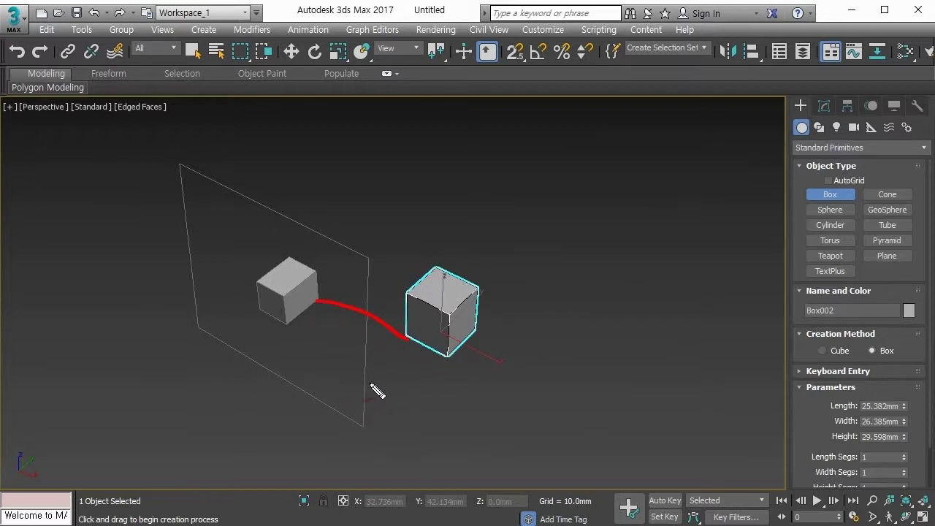
key("Escape")
mouse_move(402, 384)
middle_mouse_down("alt")
mouse_move(471, 360)
mouse_move(482, 328)
mouse_move(484, 370)
middle_mouse_up("alt")
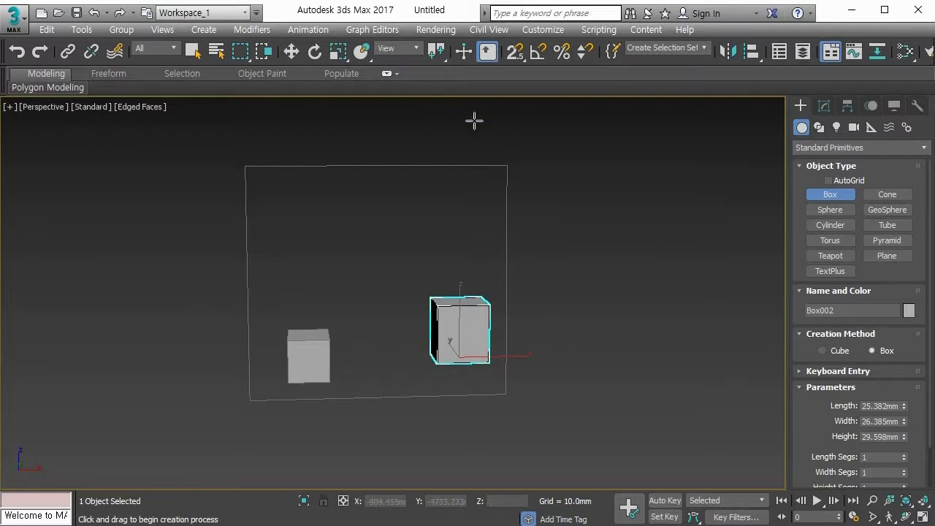
Delete all objects in the scene, both boxes and the rectangle
key("w")
key("ctrl+a")
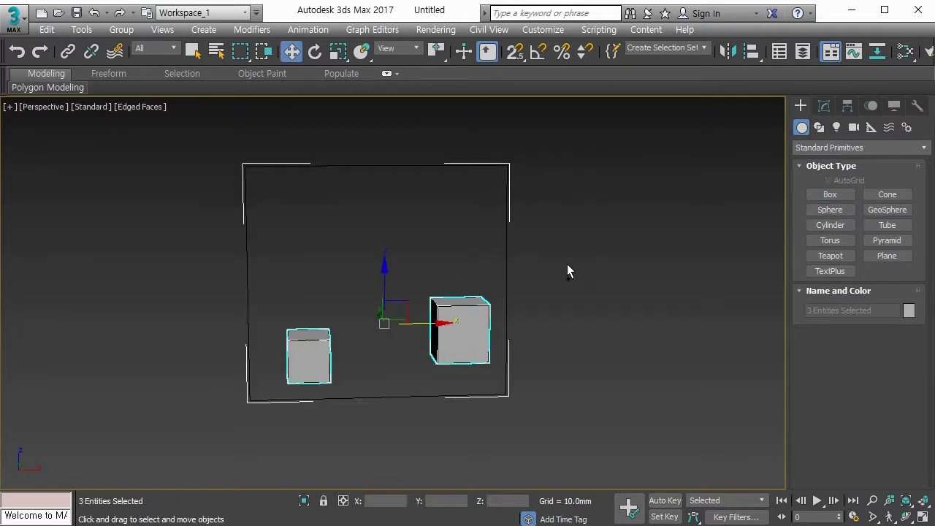
key("Delete")
Draw a rectangle about 71 mm long and 88 mm wide around the origin in the maximized Front view
key("alt+w")
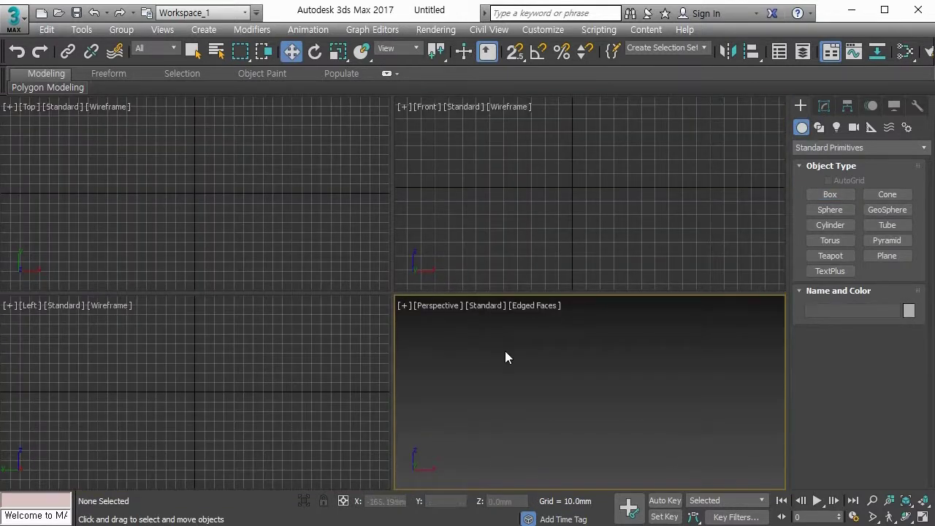
key("alt+w")
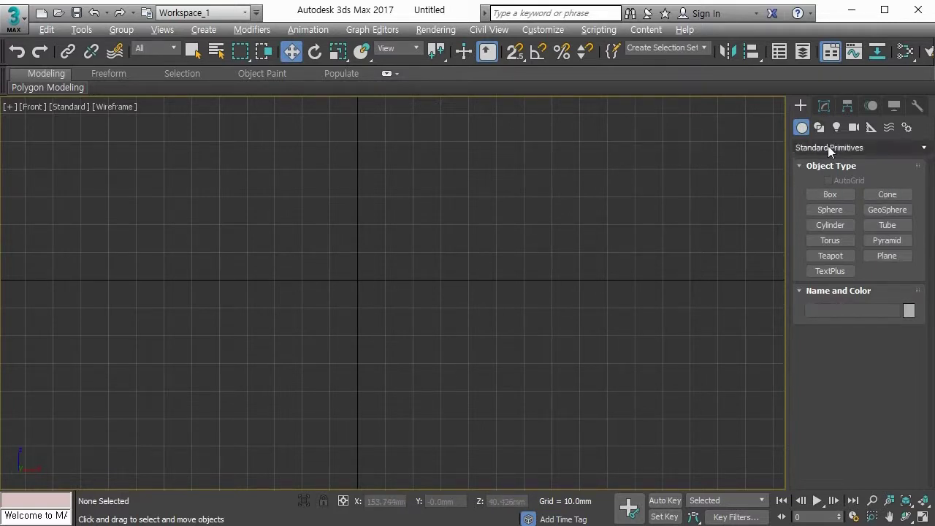
left_click(820, 128)
left_click(885, 206)
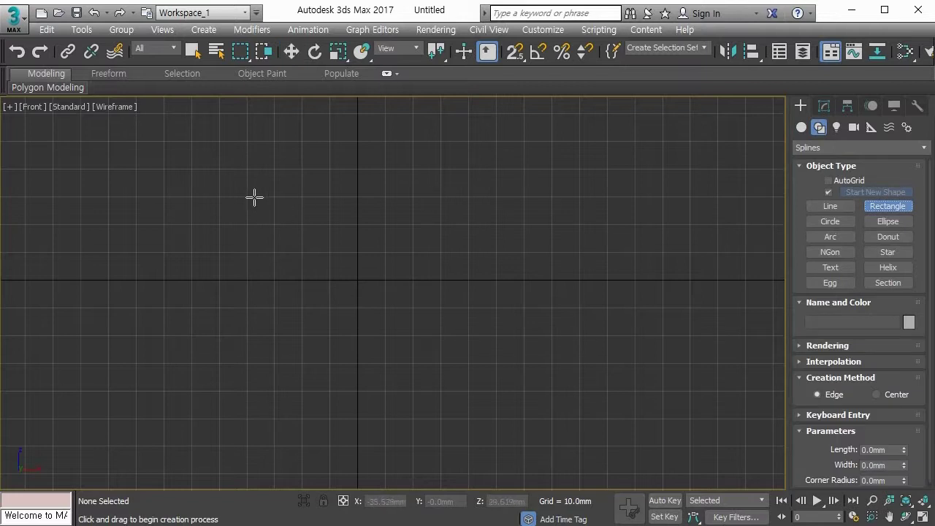
left_click_drag(251, 196, 494, 394)
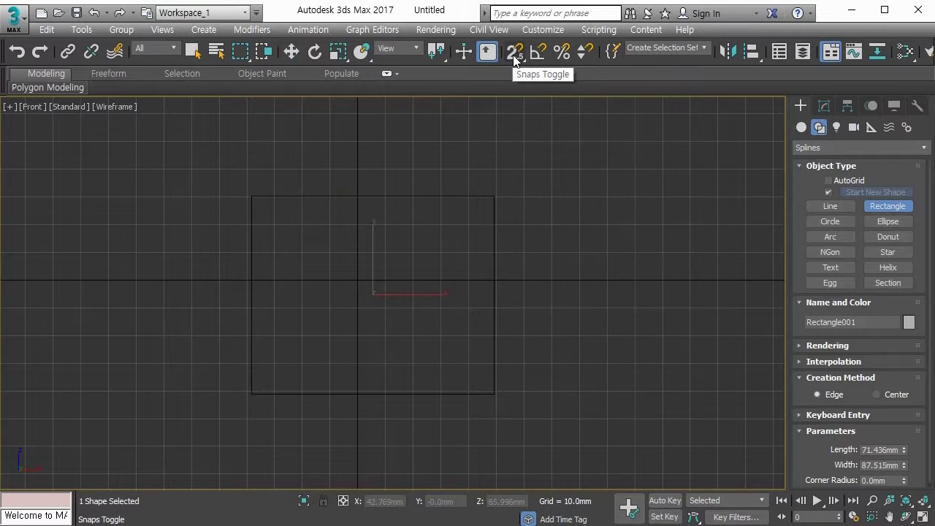
Enable 2D snapping and draw two separate lines in the Front view, ending at the rectangle's lower-right and upper-right corners
left_click_drag(513, 56, 517, 79)
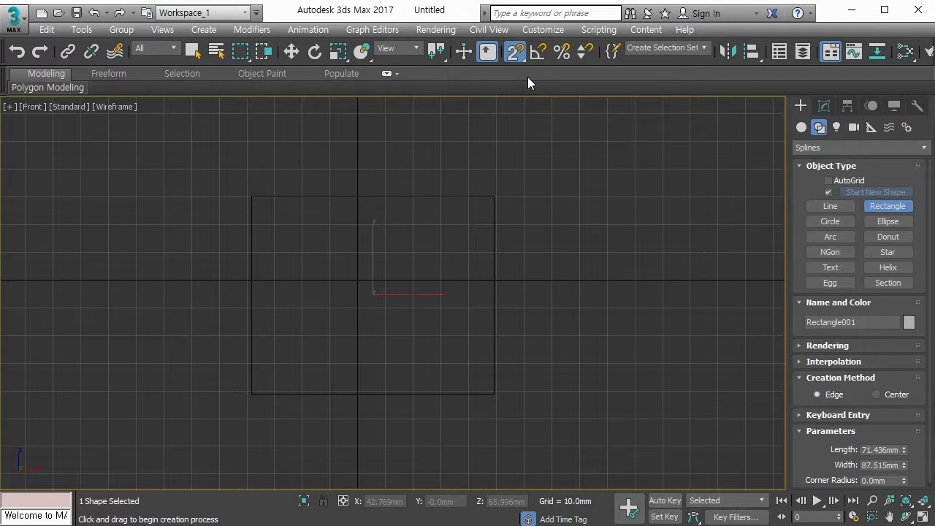
left_click(825, 208)
left_click(667, 370)
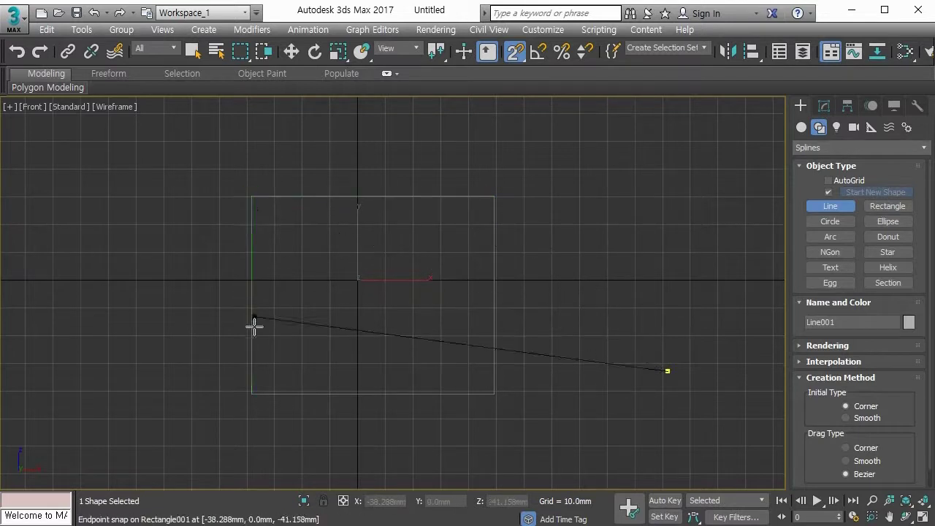
left_click(494, 393)
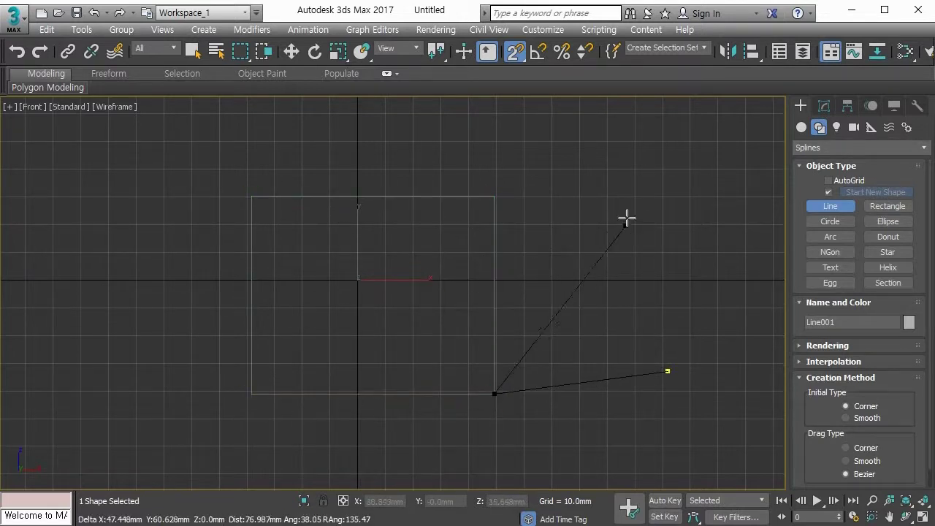
right_click(628, 196)
left_click(656, 183)
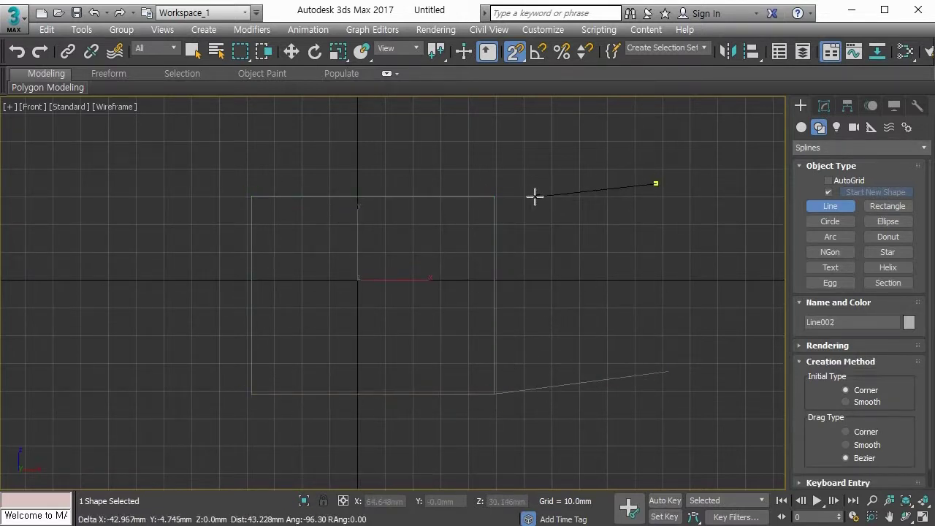
left_click(495, 196)
right_click(577, 223)
Delete both test lines attached to the rectangle's corners
key("w")
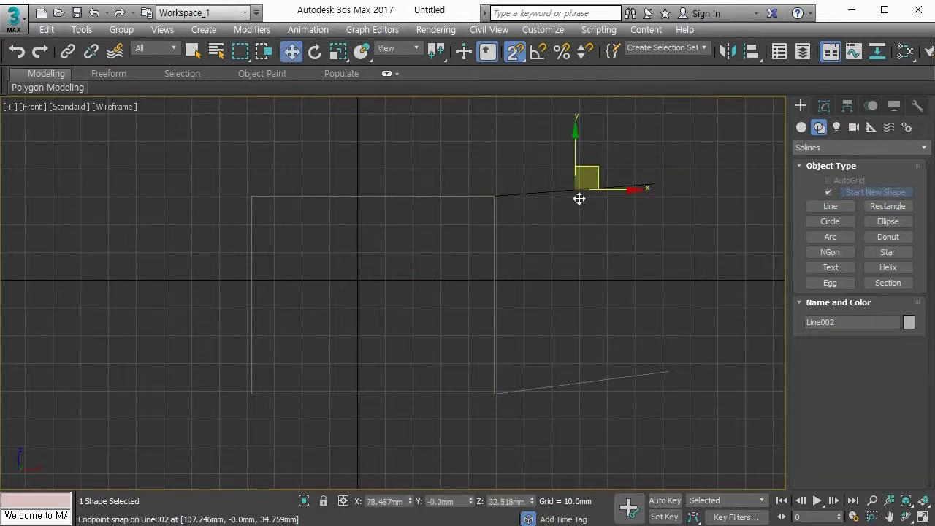
key("Delete")
left_click(577, 387)
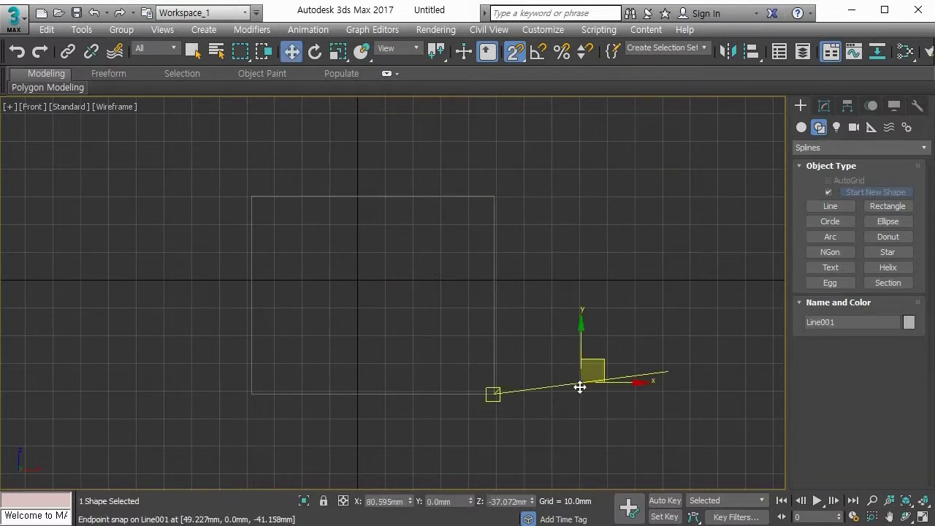
key("Delete")
Try to draw a line from the ground plane to the upright rectangle with 2D snapping in the Perspective view, and turn snapping off
key("alt+w")
mouse_move(569, 387)
middle_mouse_down()
mouse_move(543, 359)
mouse_move(541, 335)
mouse_move(583, 380)
middle_mouse_up()
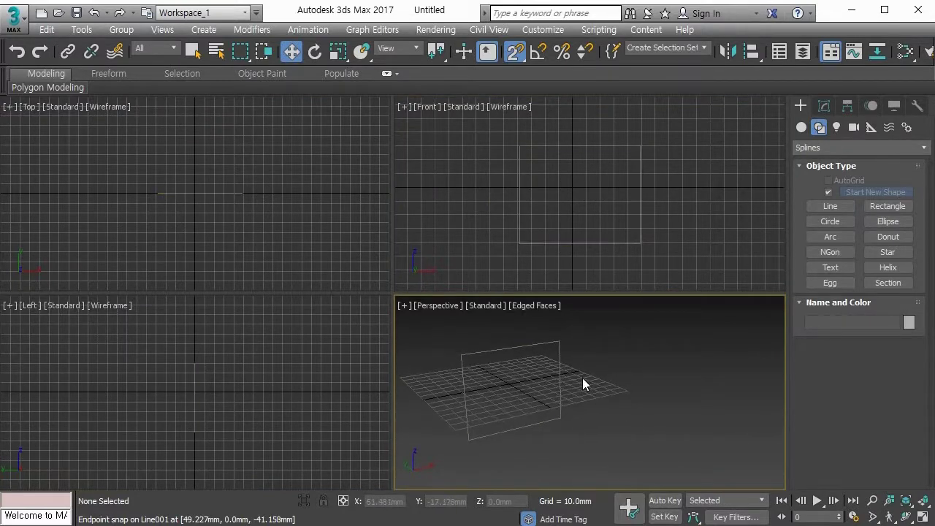
key("alt+w")
middle_click_drag(426, 341, 493, 336)
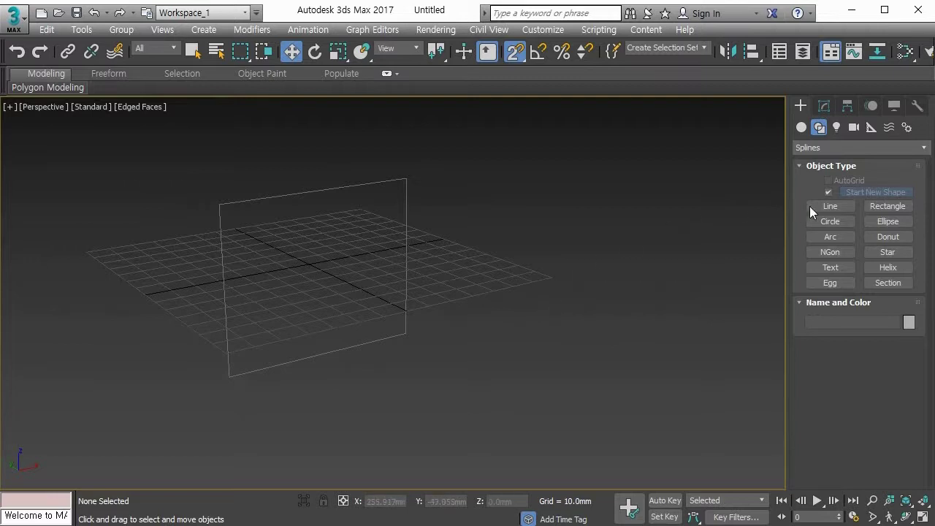
left_click(830, 206)
left_click(609, 358)
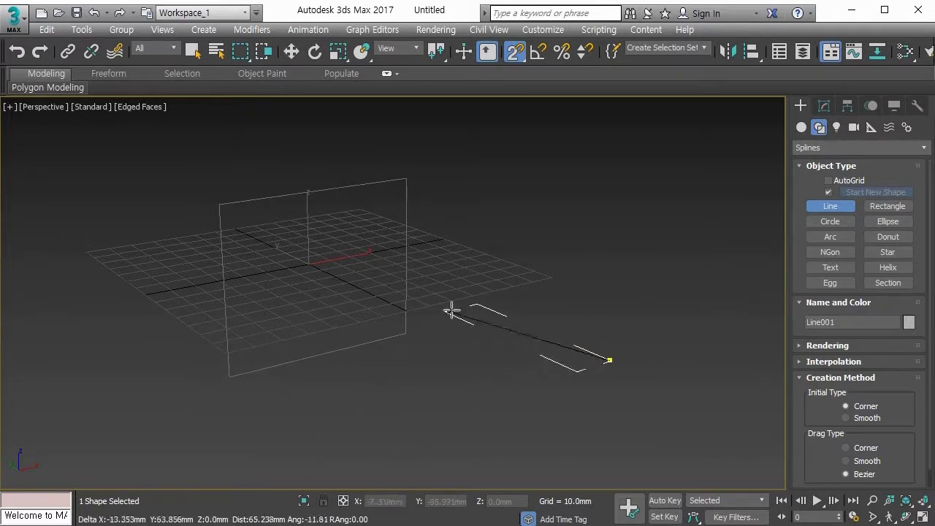
right_click(488, 233)
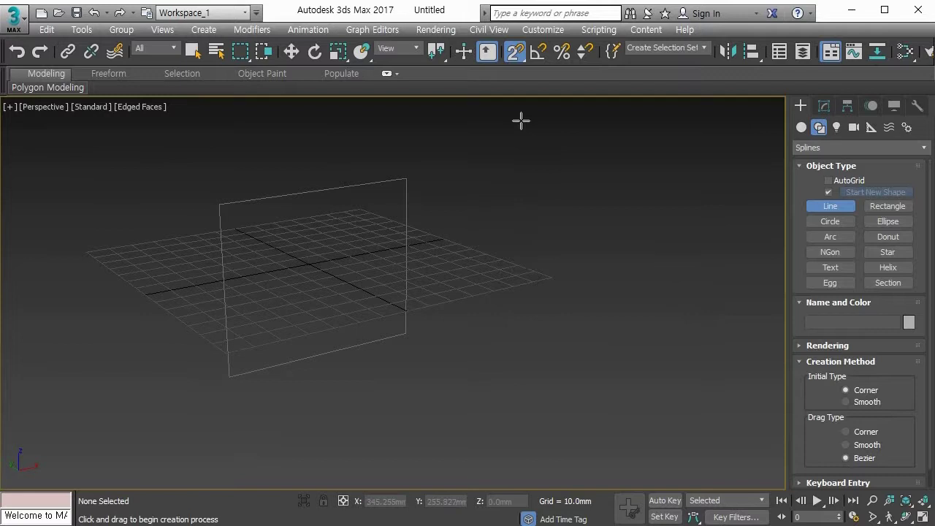
left_click(517, 60)
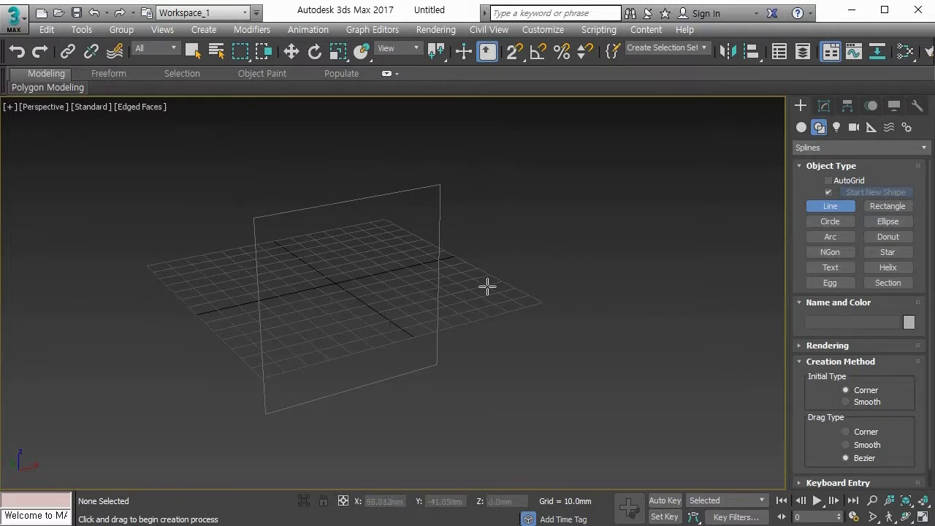
Undo the creation of the upright rectangle and maximize the Front view
key("ctrl+z")
key("ctrl+z")
key("alt+w")
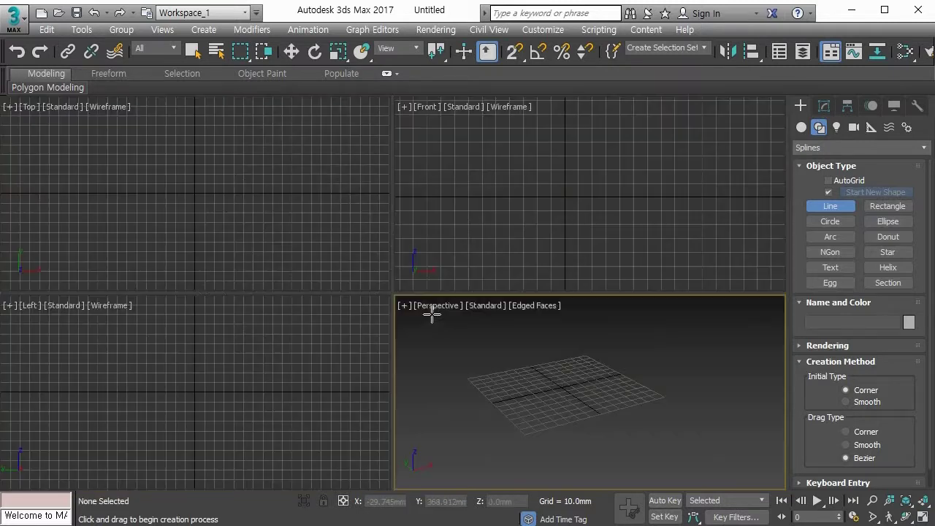
middle_click(584, 173)
key("alt+w")
middle_click_drag(445, 226, 474, 211)
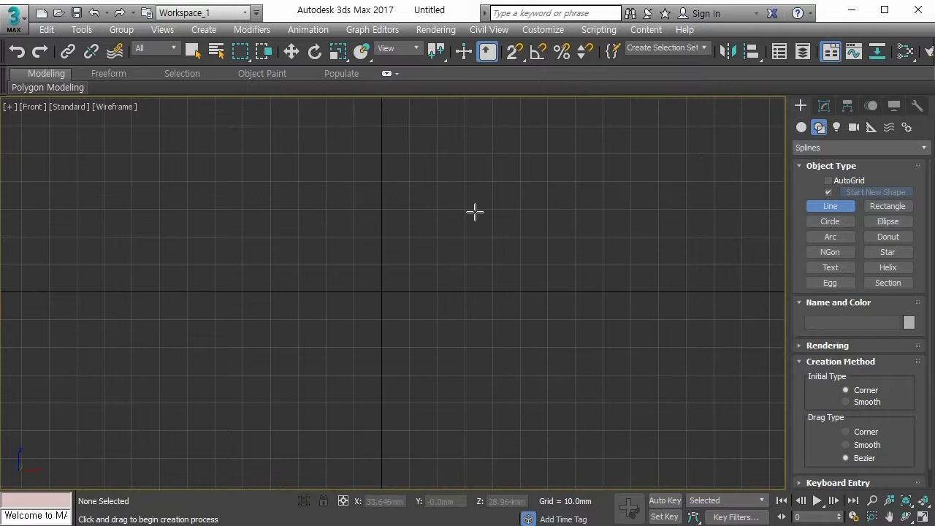
Check the home grid spacing in the Grid and Snap Settings
right_click(514, 52)
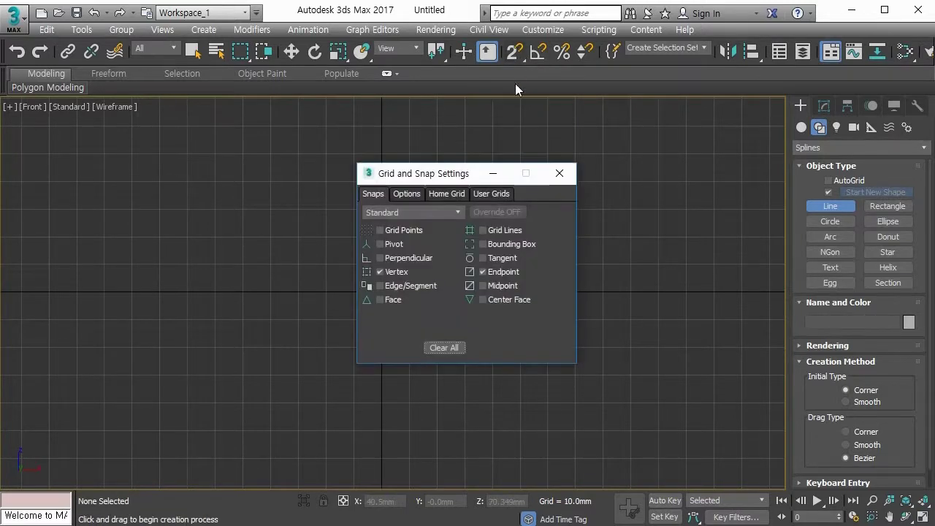
left_click(454, 195)
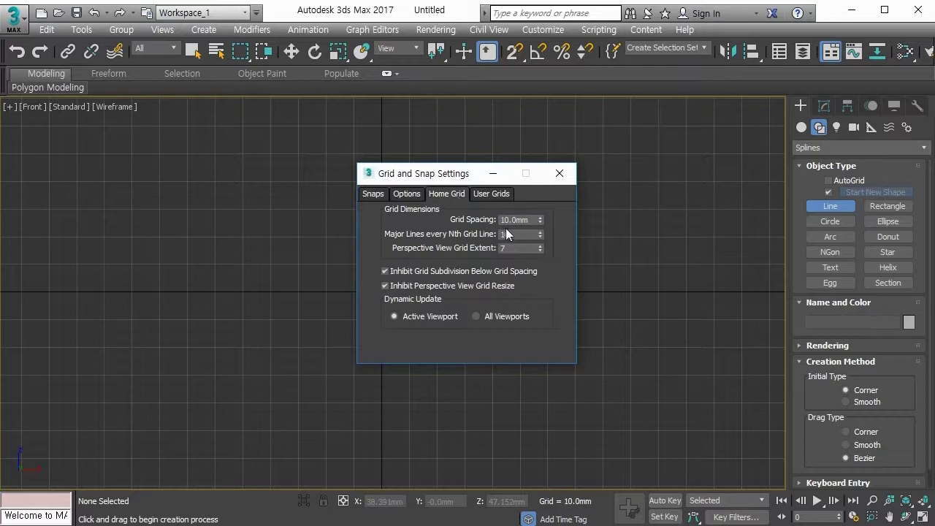
left_click(559, 174)
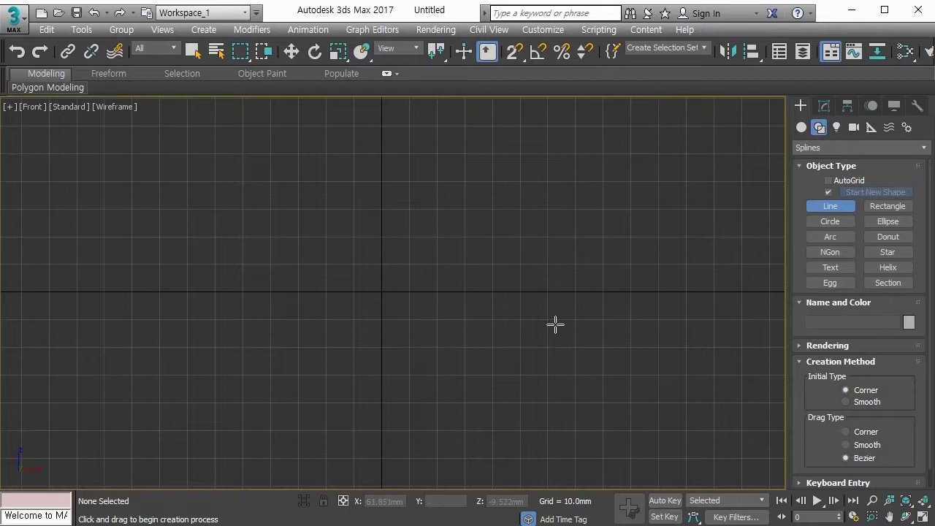
Draw a rectangle around the origin in the Front view and set its length and width to 100 mm
left_click(879, 209)
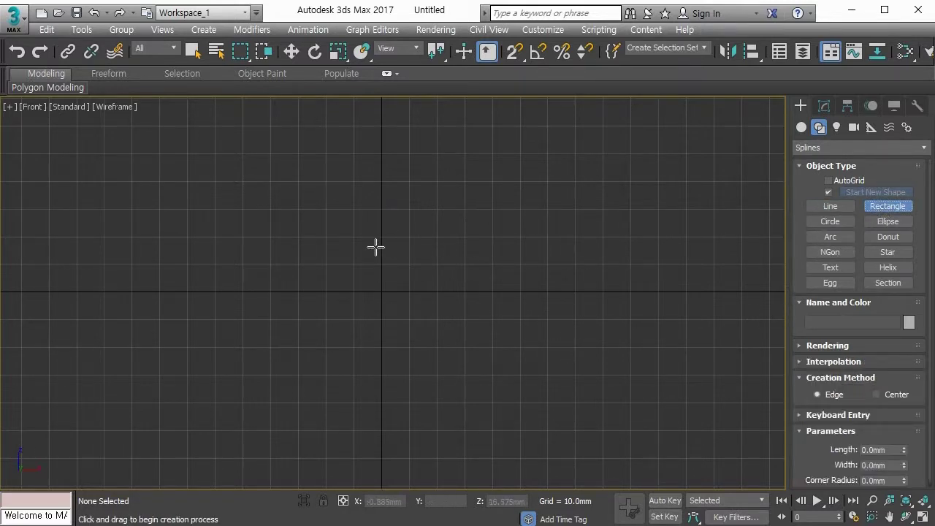
left_click_drag(238, 175, 537, 421)
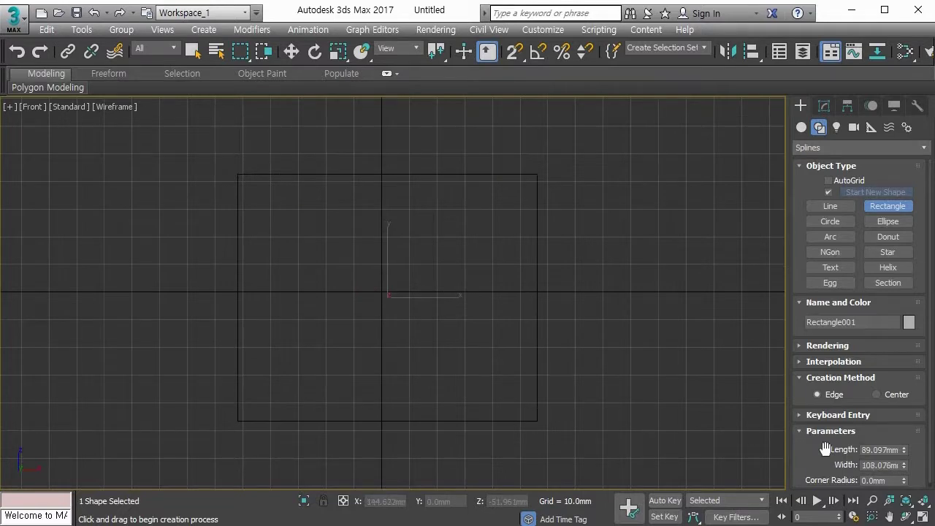
double_click(880, 450)
type("100")
key("Tab")
type("100")
key("Return")
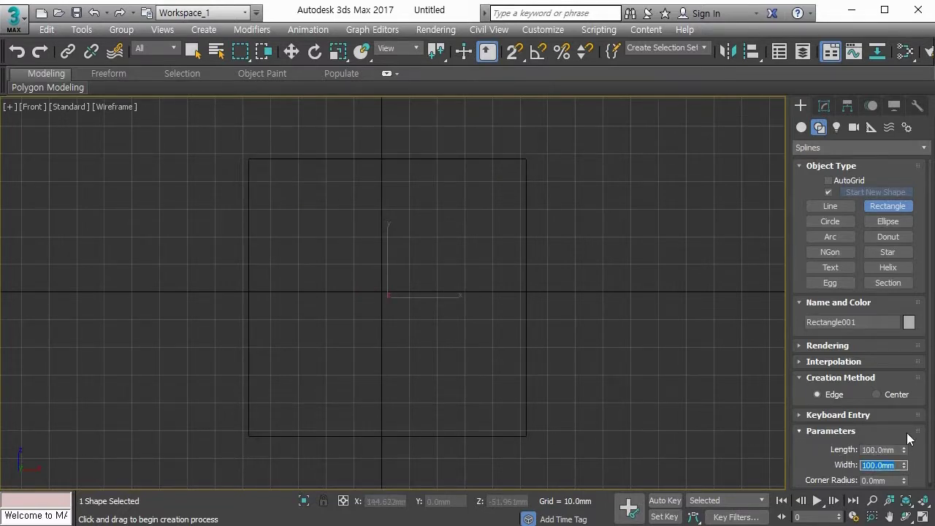
Turn on 2D snapping and enable Grid Points as a snap type in addition to Vertex and Endpoint
left_click(511, 54)
left_click_drag(246, 160, 209, 157)
left_click_drag(257, 179, 249, 162)
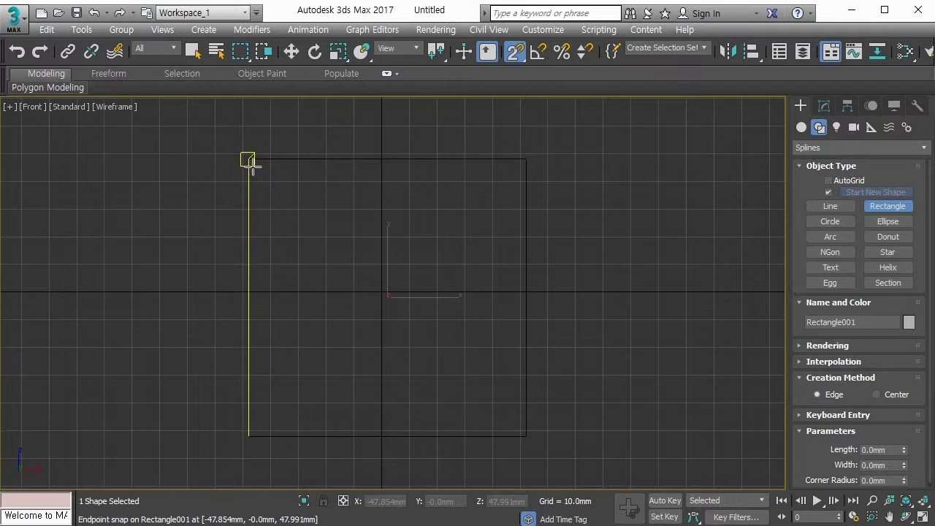
left_click(515, 52)
right_click(517, 56)
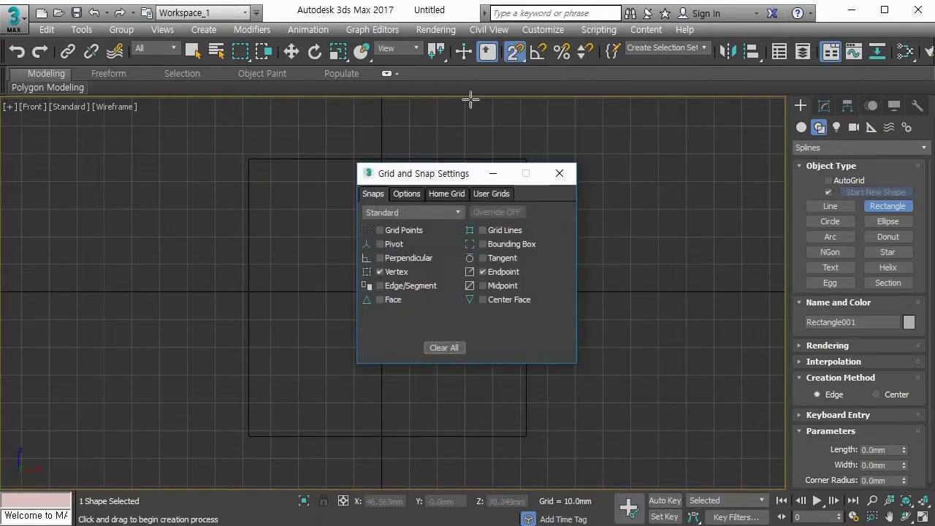
left_click(400, 231)
left_click(563, 174)
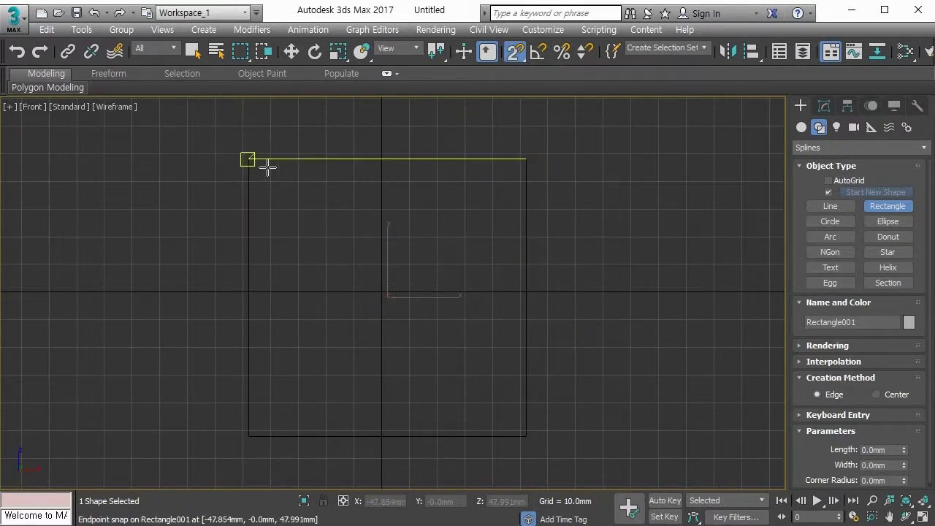
Move the square by its upper-left corner onto the nearest grid point, centring it on the origin, and turn snapping off
key("w")
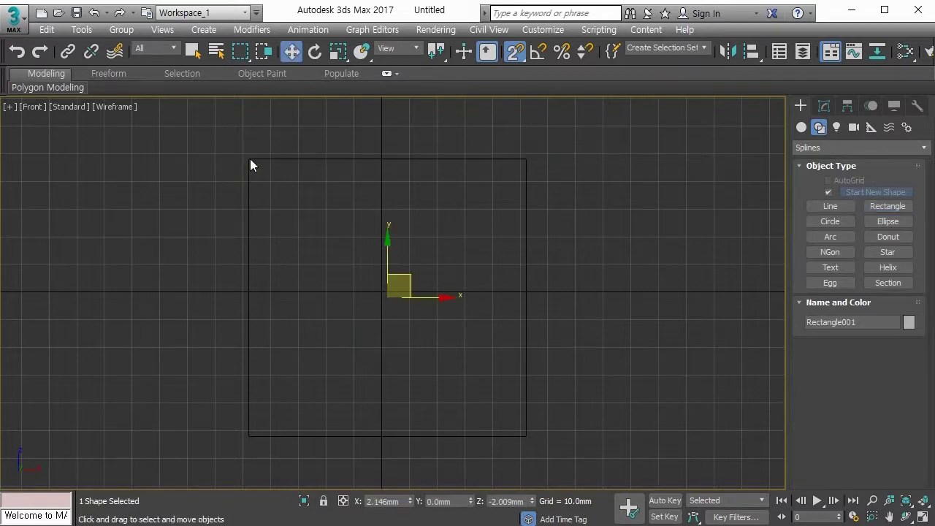
left_click_drag(249, 159, 241, 154)
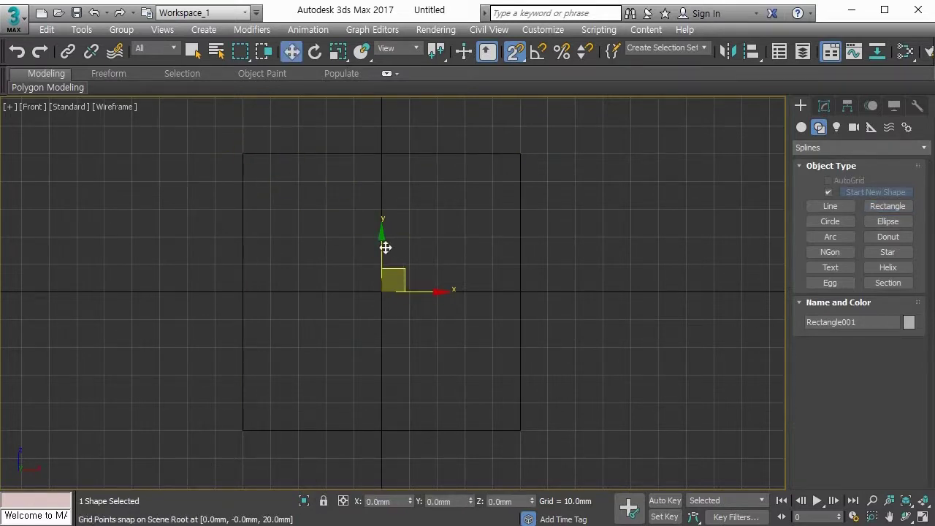
key("s")
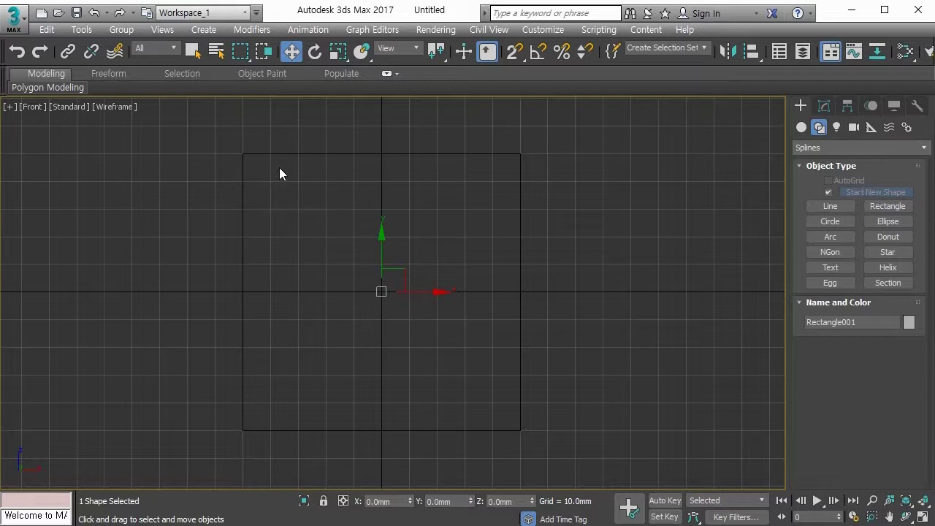
Set the home grid spacing to 5 mm
right_click(513, 57)
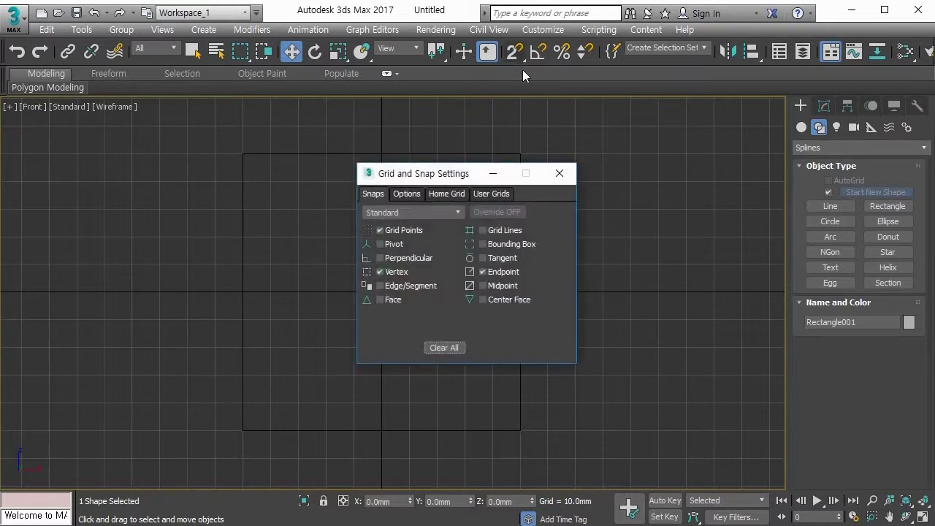
left_click(459, 193)
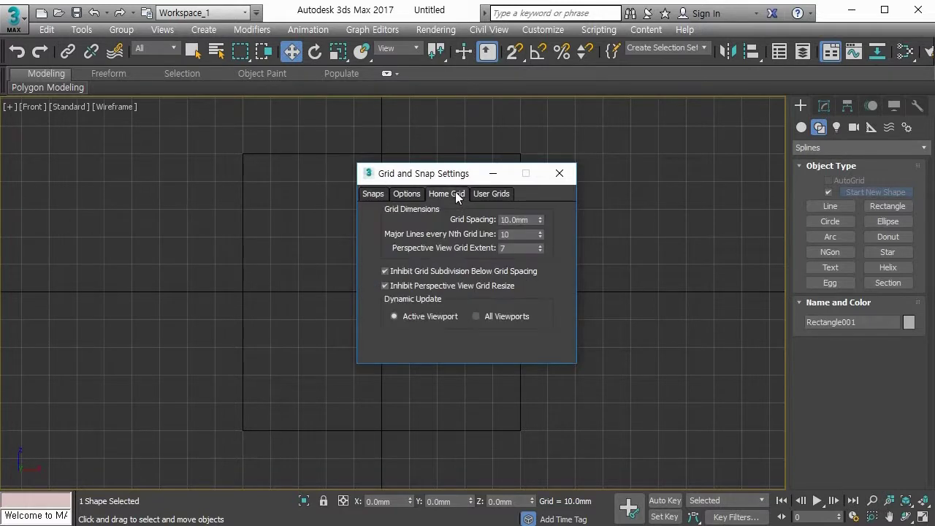
double_click(511, 221)
type("5")
key("Return")
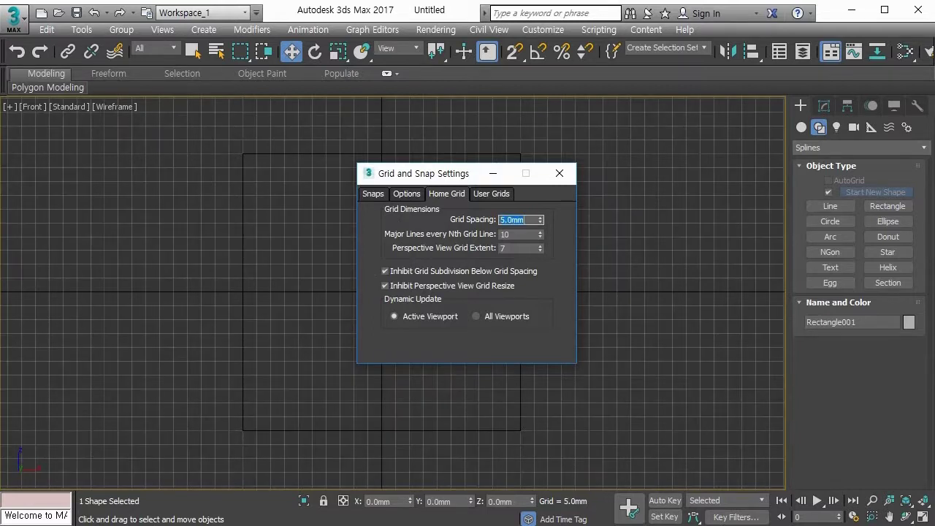
left_click(561, 173)
Delete the 100 mm square from the Front view
scroll(357, 222, "up", 2)
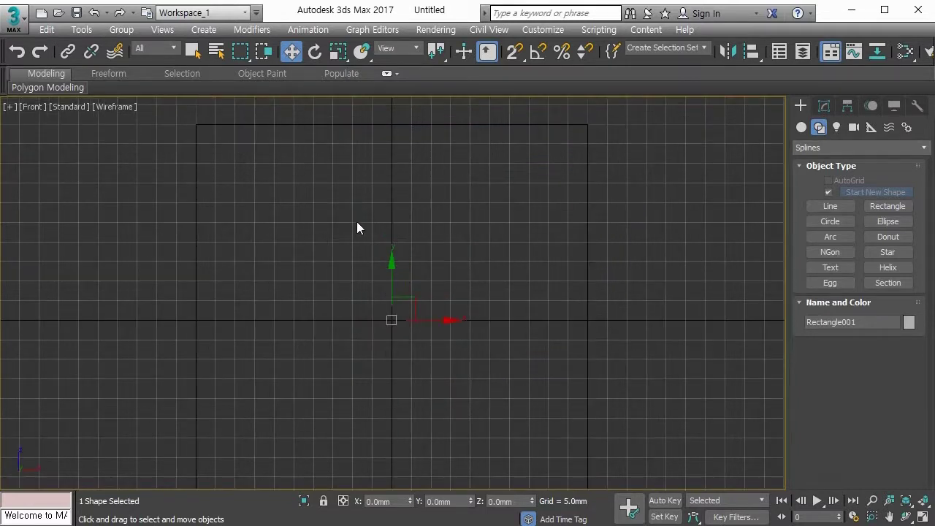
scroll(358, 226, "down", 2)
middle_click_drag(358, 226, 365, 218)
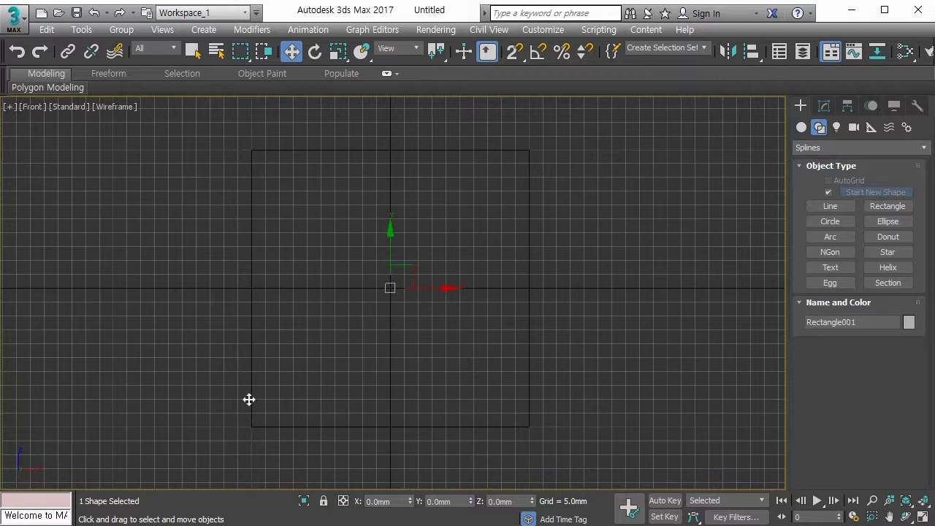
middle_click_drag(277, 344, 259, 342)
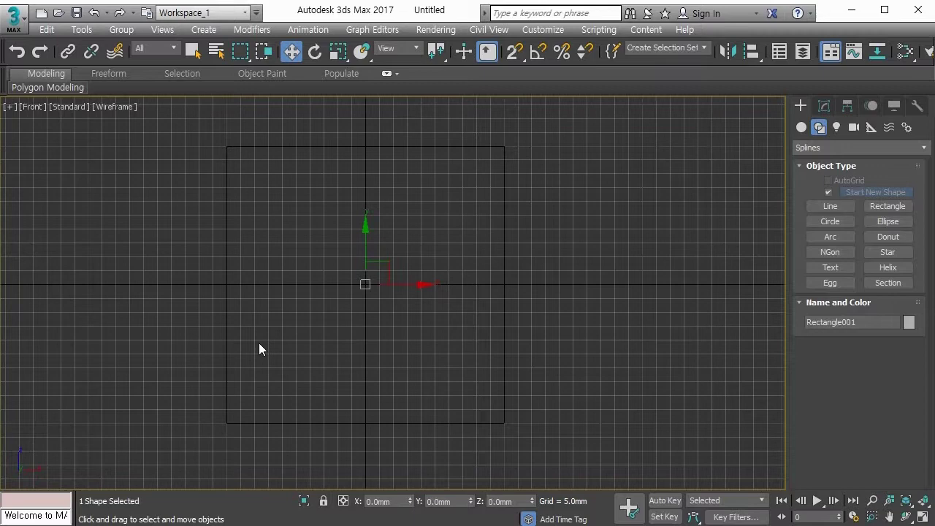
scroll(309, 300, "up", 2)
key("Delete")
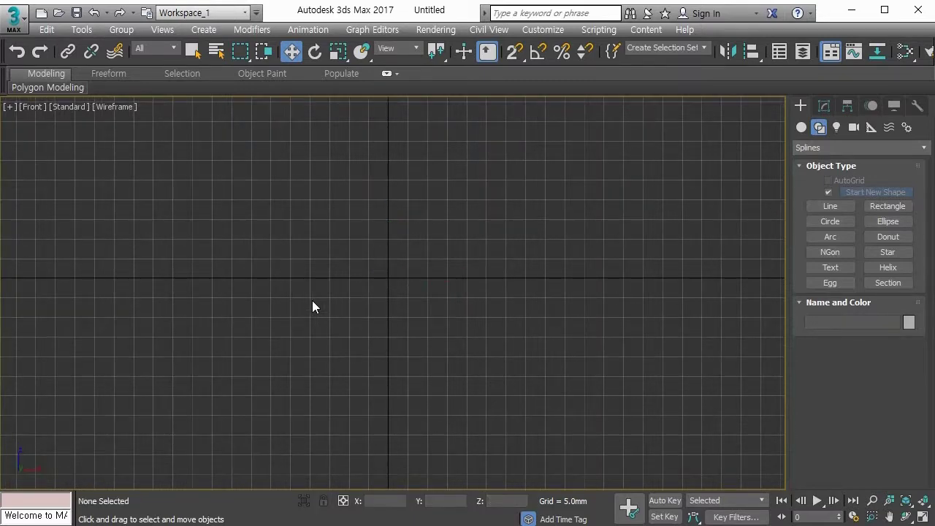
With 2D snapping on, draw a closed eight-corner stepped line shape on grid points, starting at X 20, Z 15 mm, and hide the grid
left_click(511, 53)
left_click(830, 206)
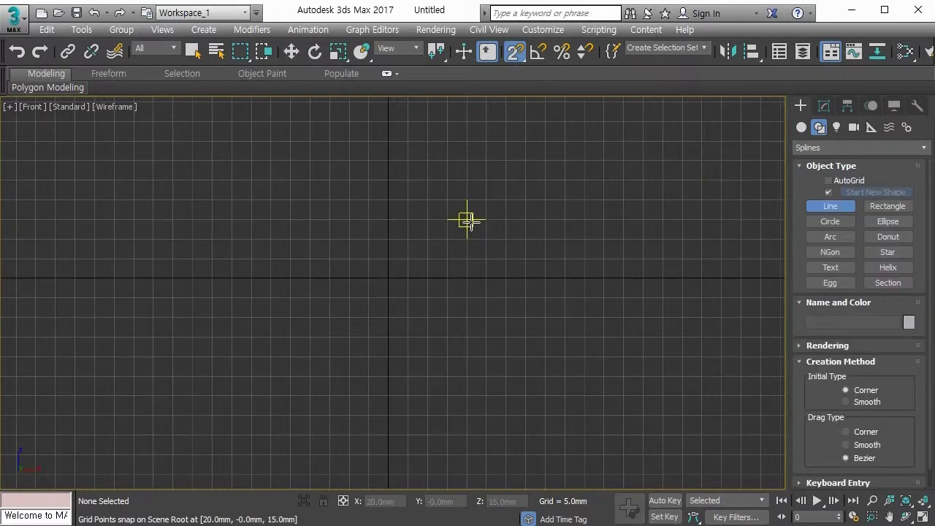
left_click(466, 219)
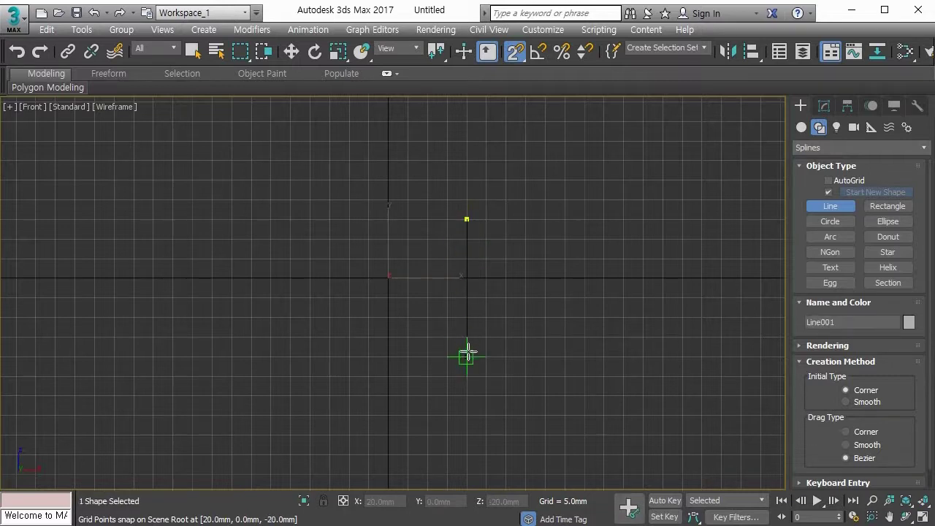
left_click(467, 356)
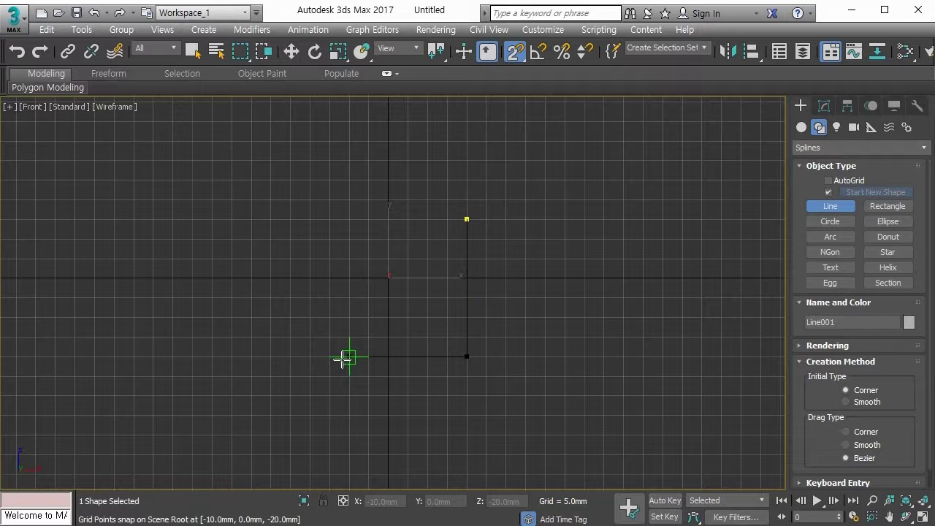
left_click(349, 356)
left_click(349, 238)
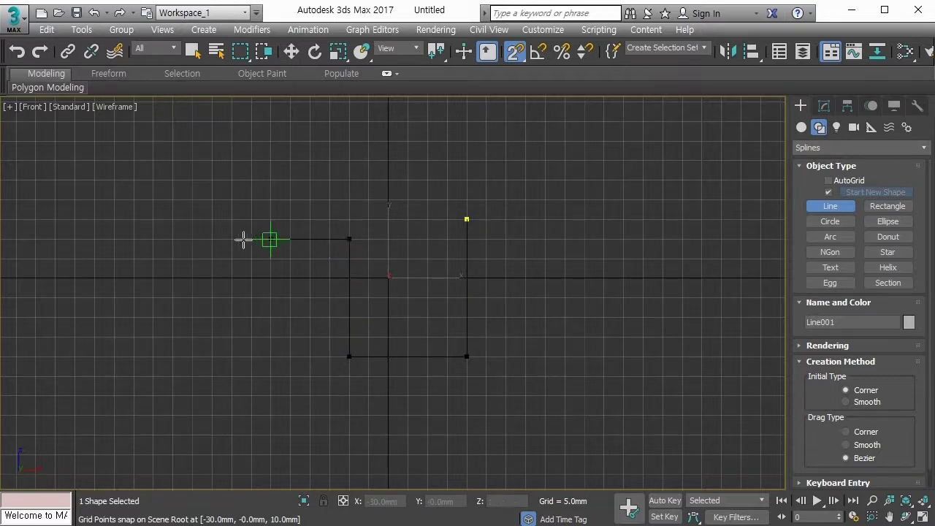
left_click(232, 238)
left_click(231, 415)
left_click(174, 415)
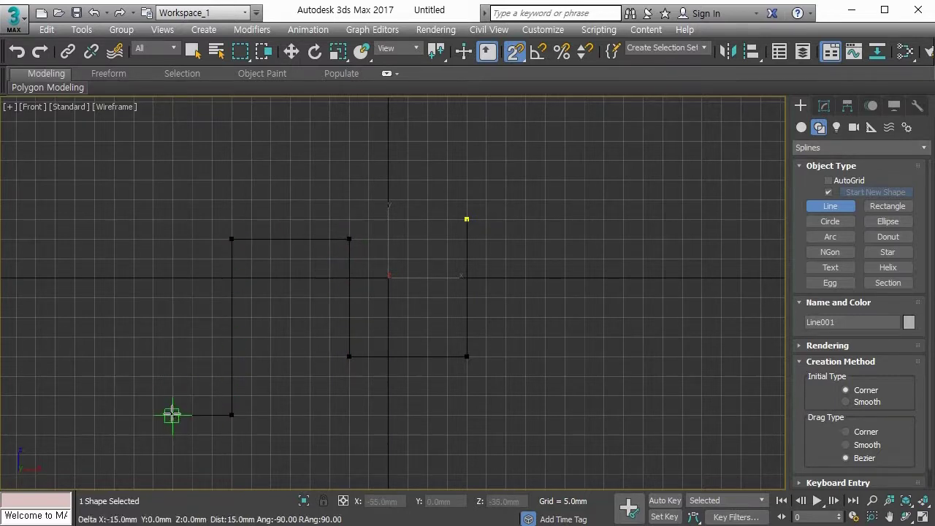
left_click(174, 219)
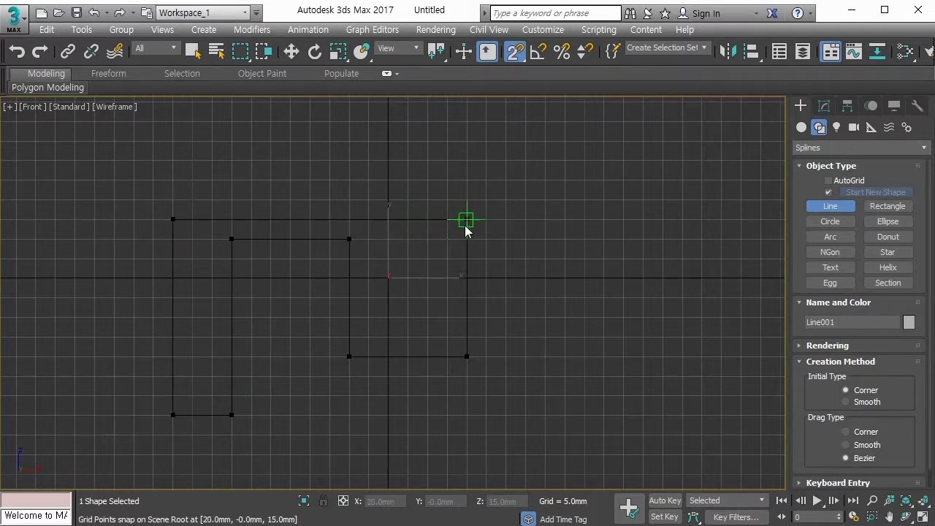
left_click(462, 518)
key("g")
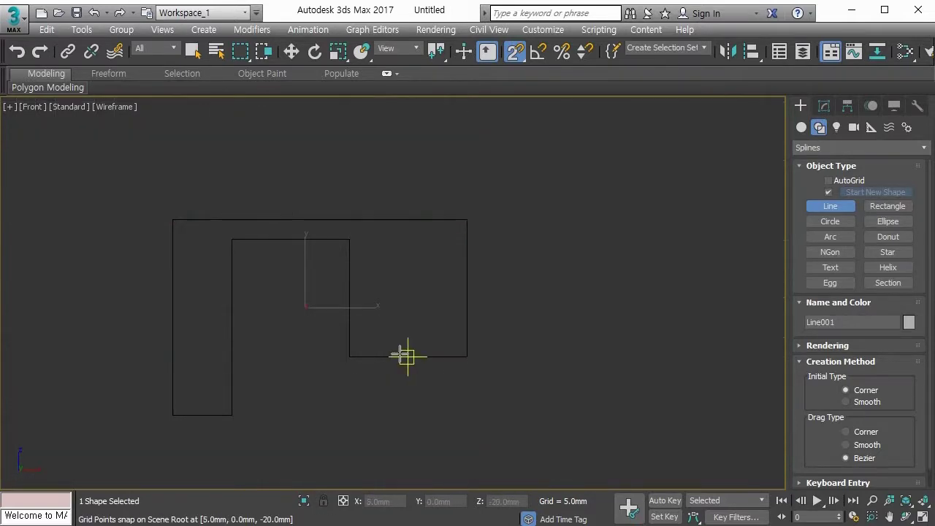
Set the home grid spacing to 10 mm
middle_click_drag(400, 353, 464, 305, "alt")
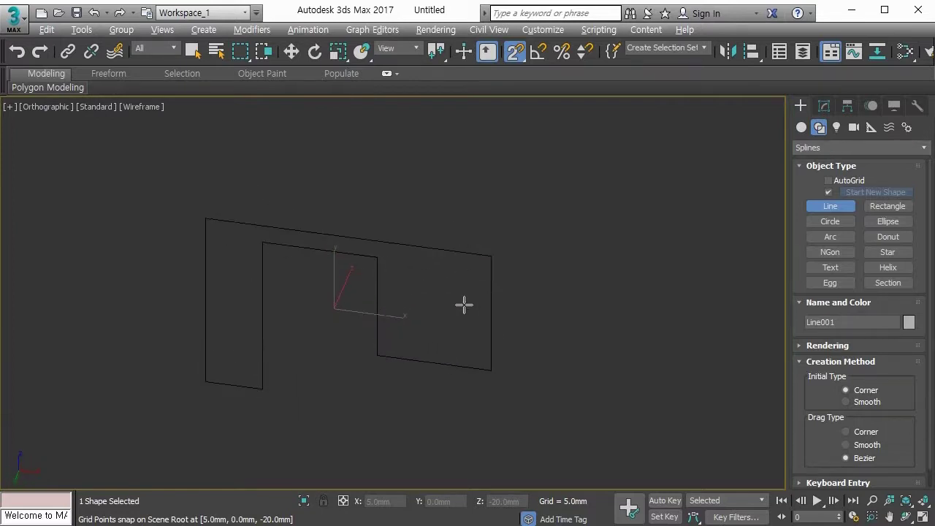
right_click(515, 51)
left_click(446, 193)
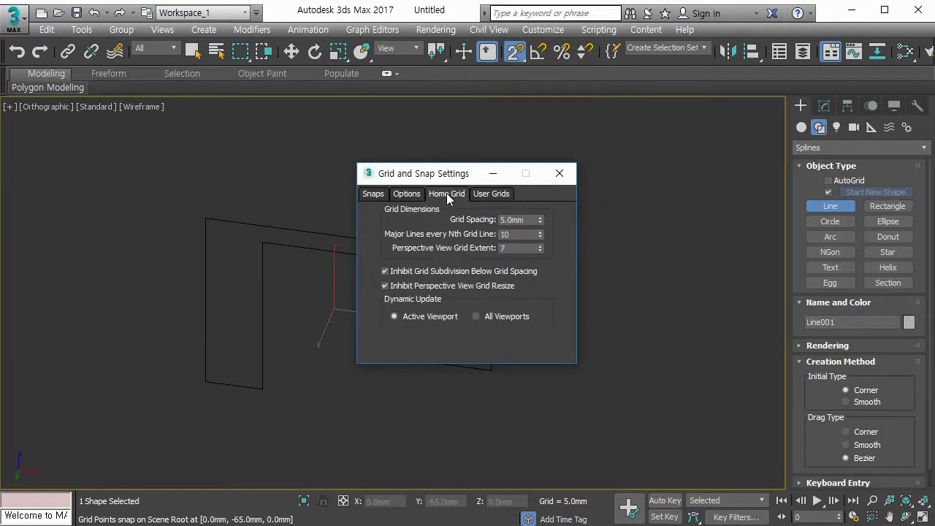
double_click(517, 219)
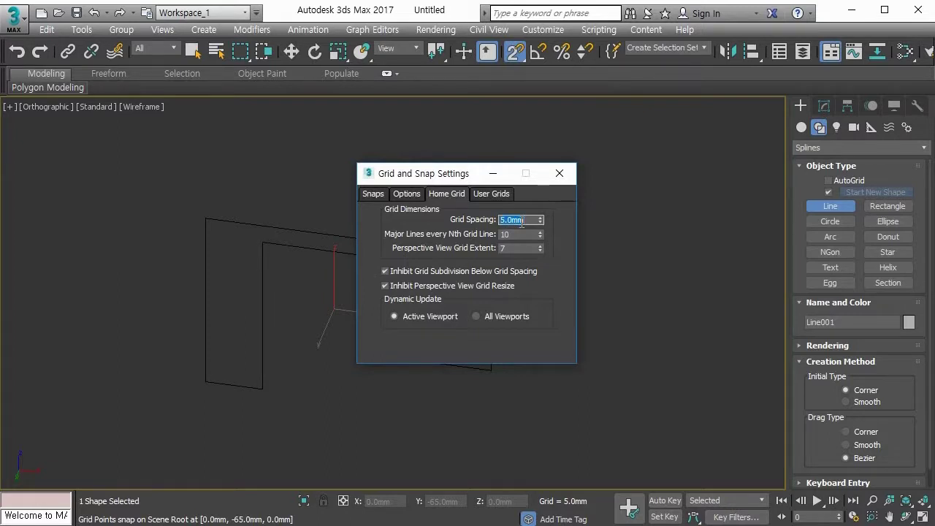
type("10")
key("Return")
left_click(560, 173)
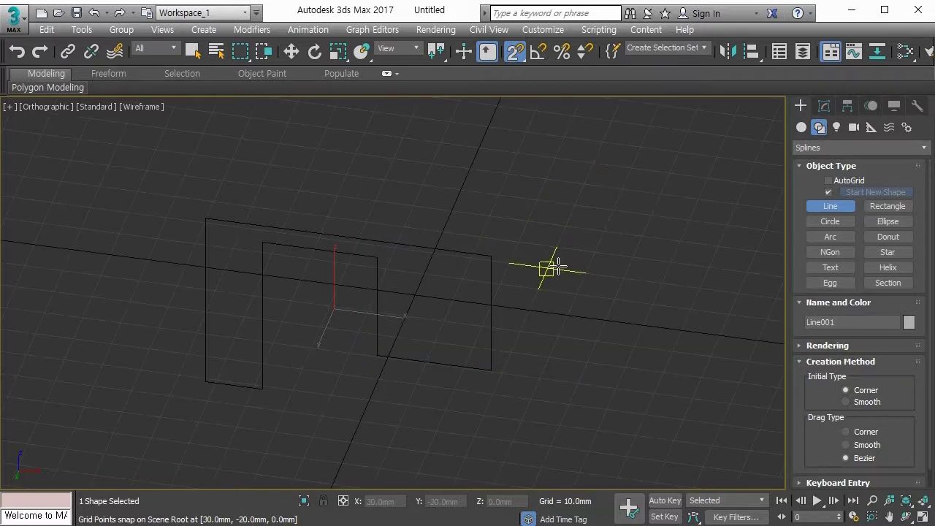